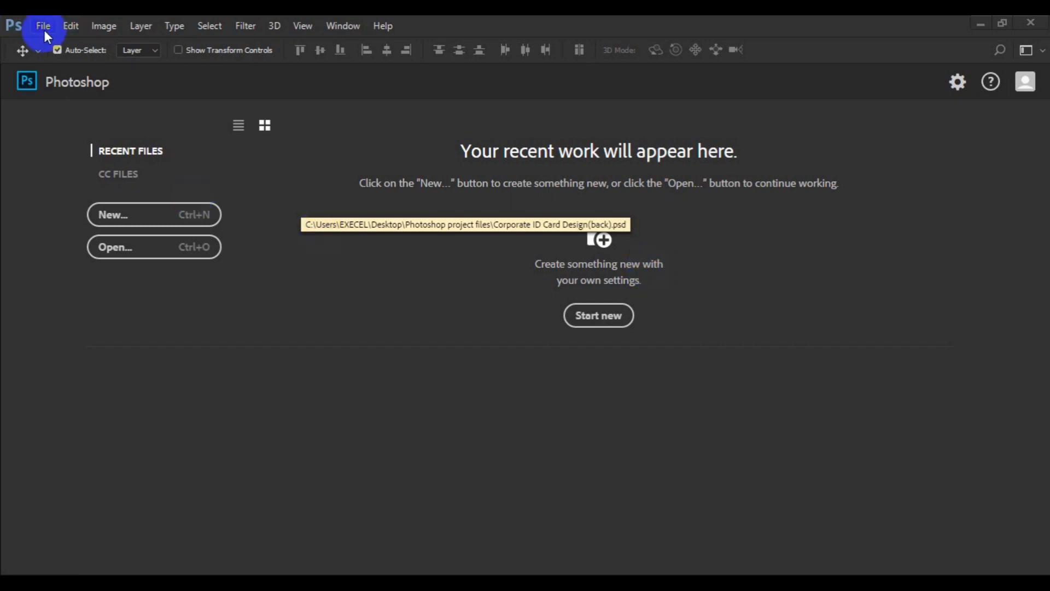
Start a new document and name it A4 Flyer Mockup.
{"action": "left_click", "coordinate": [43, 27]}
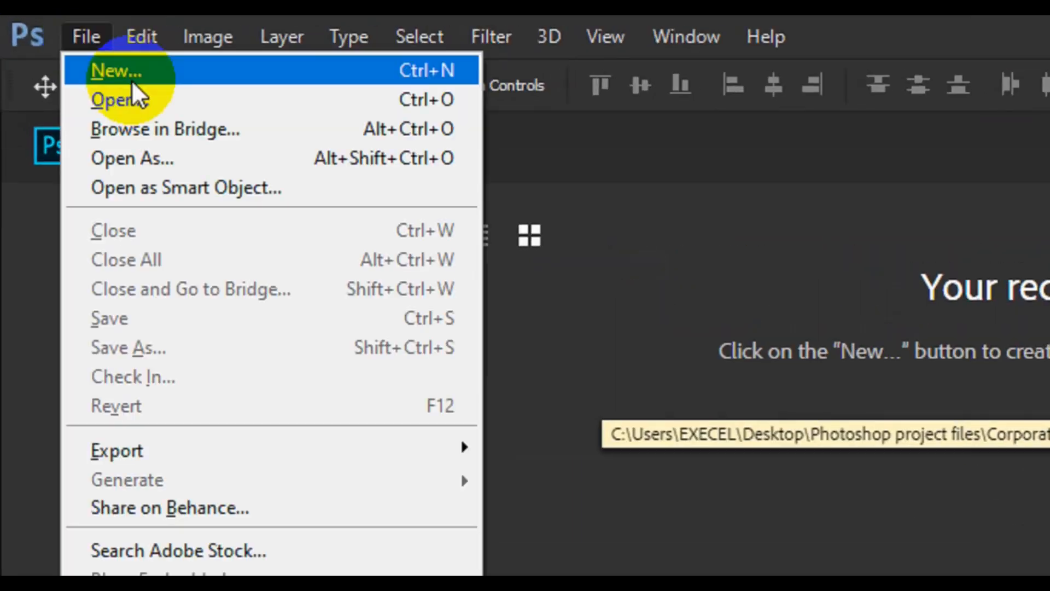
{"action": "left_click", "coordinate": [136, 74]}
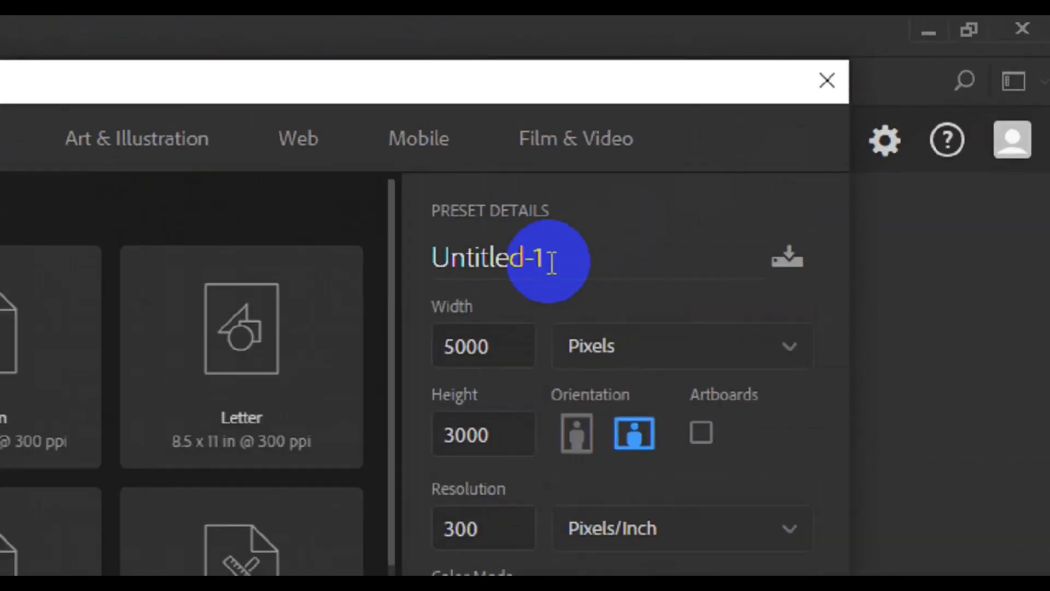
{"action": "left_click", "coordinate": [779, 145]}
{"action": "triple_click", "coordinate": [529, 277]}
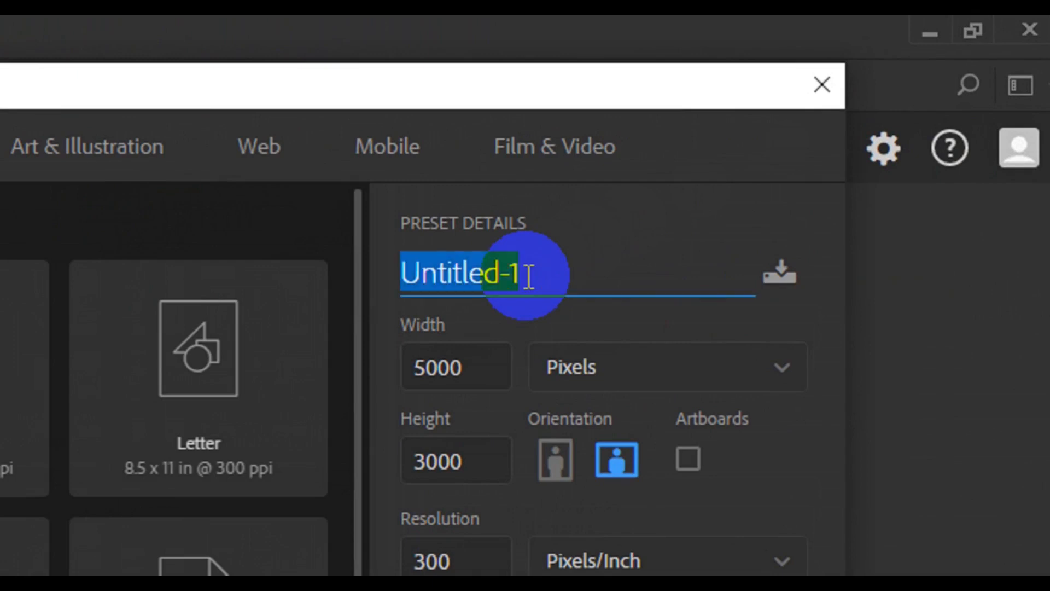
{"action": "type", "text": "A4 "}
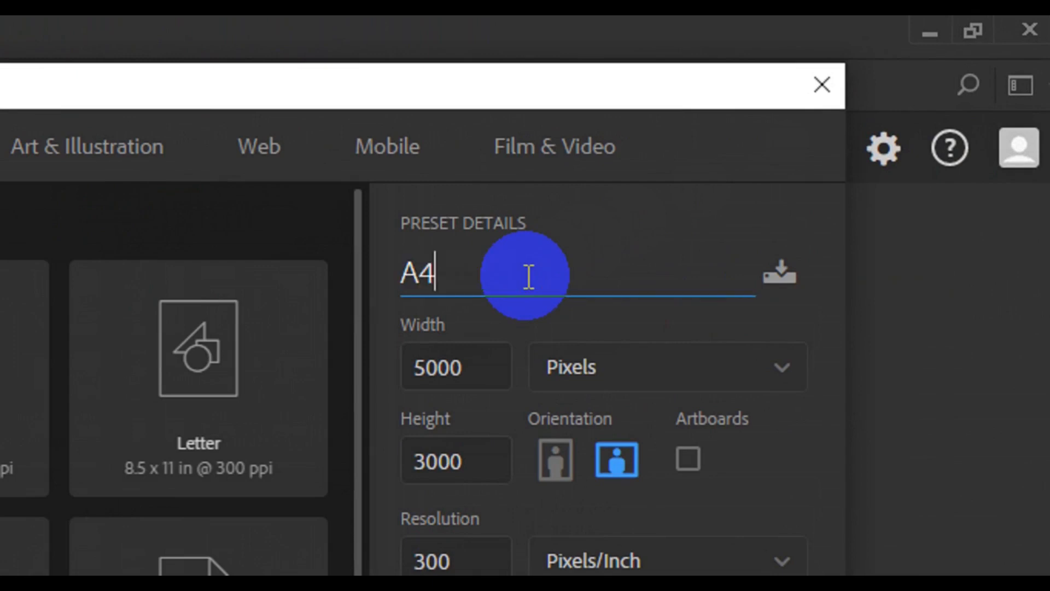
{"action": "type", "text": "Flyer Moc"}
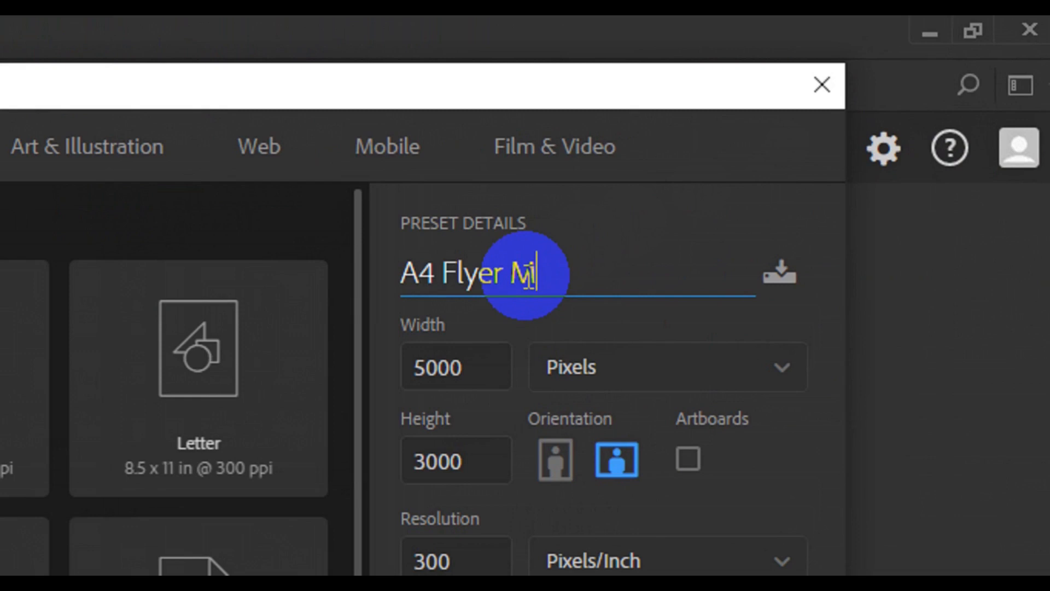
{"action": "type", "text": "kup"}
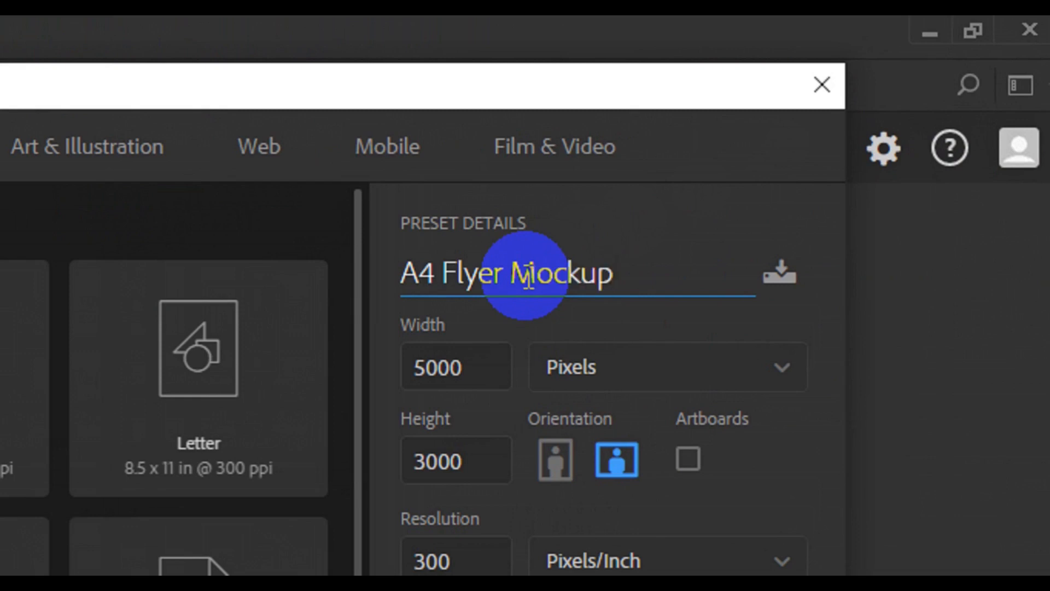
Set the new document's width to 1500 pixels and height to 1125 pixels, and create it.
{"action": "left_click", "coordinate": [449, 385]}
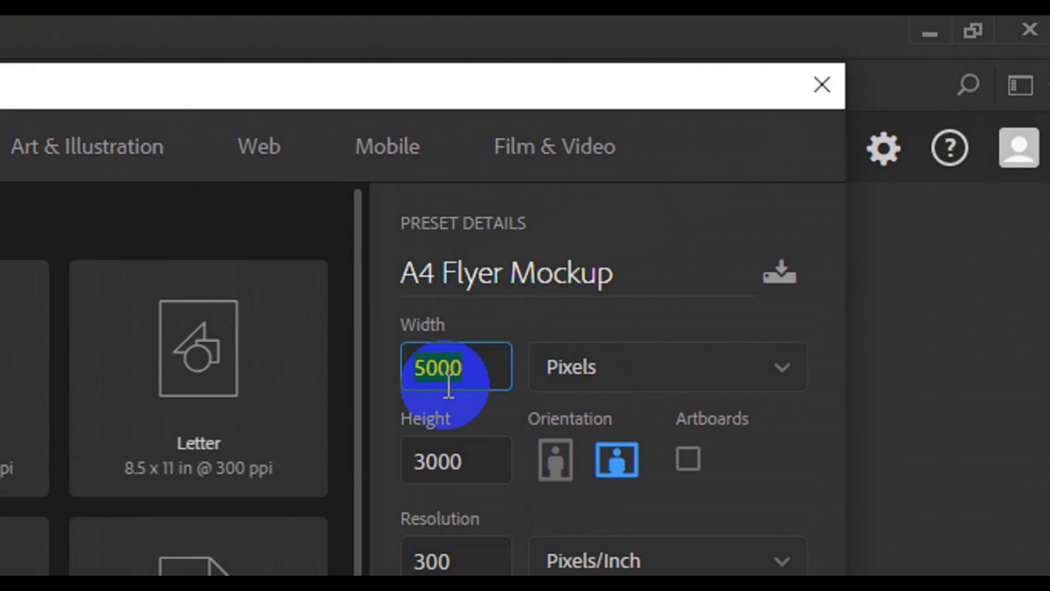
{"action": "type", "text": "1500"}
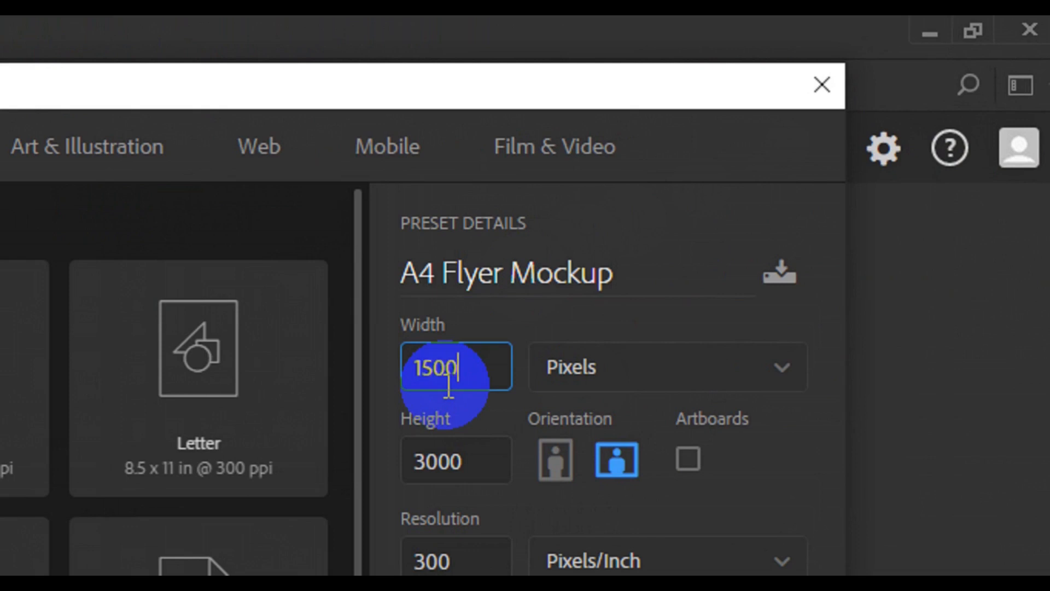
{"action": "left_click", "coordinate": [449, 437]}
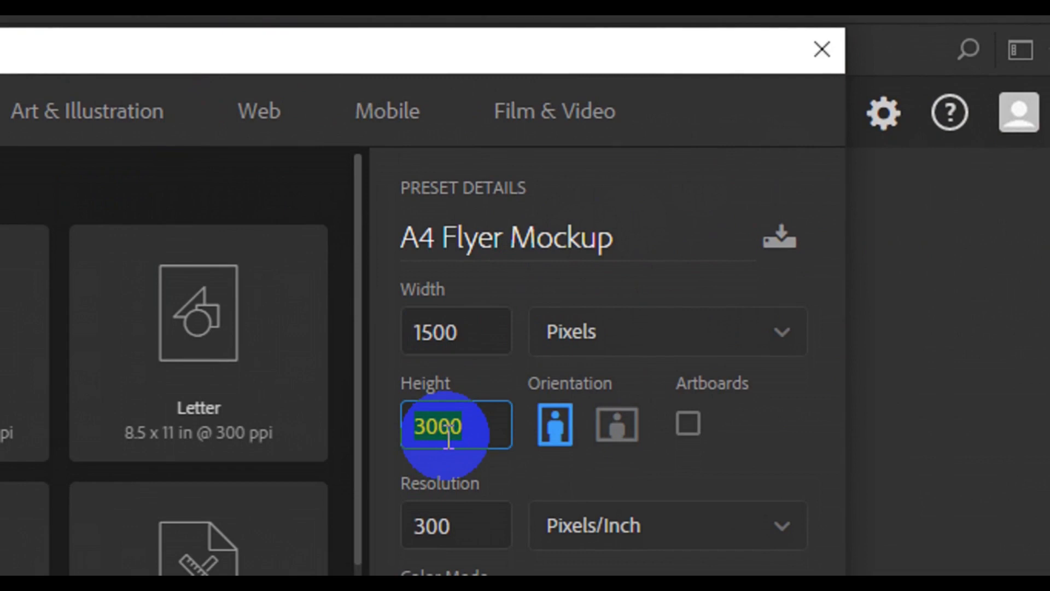
{"action": "type", "text": "11"}
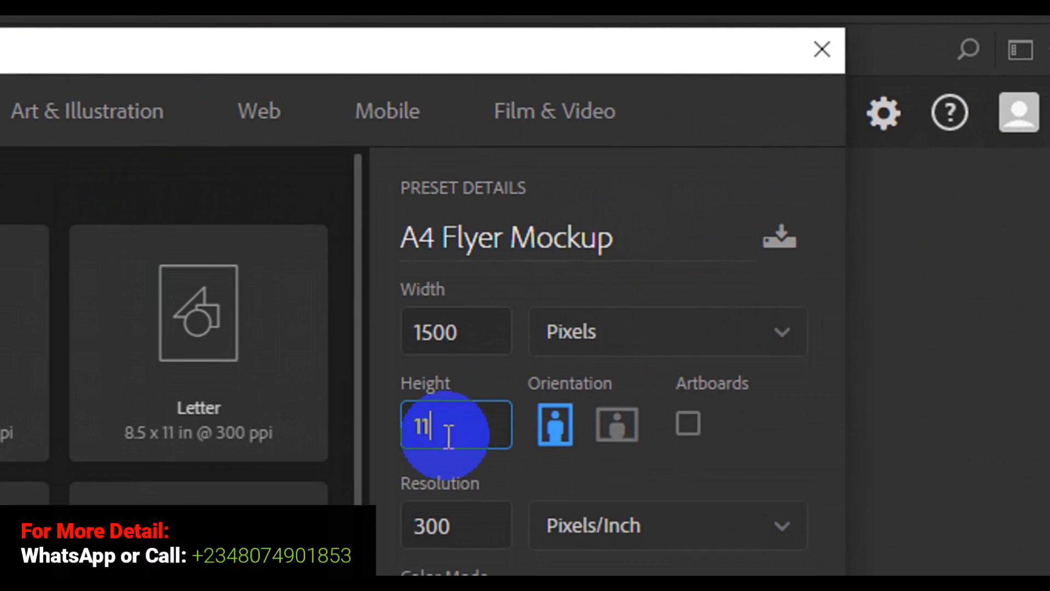
{"action": "type", "text": "25"}
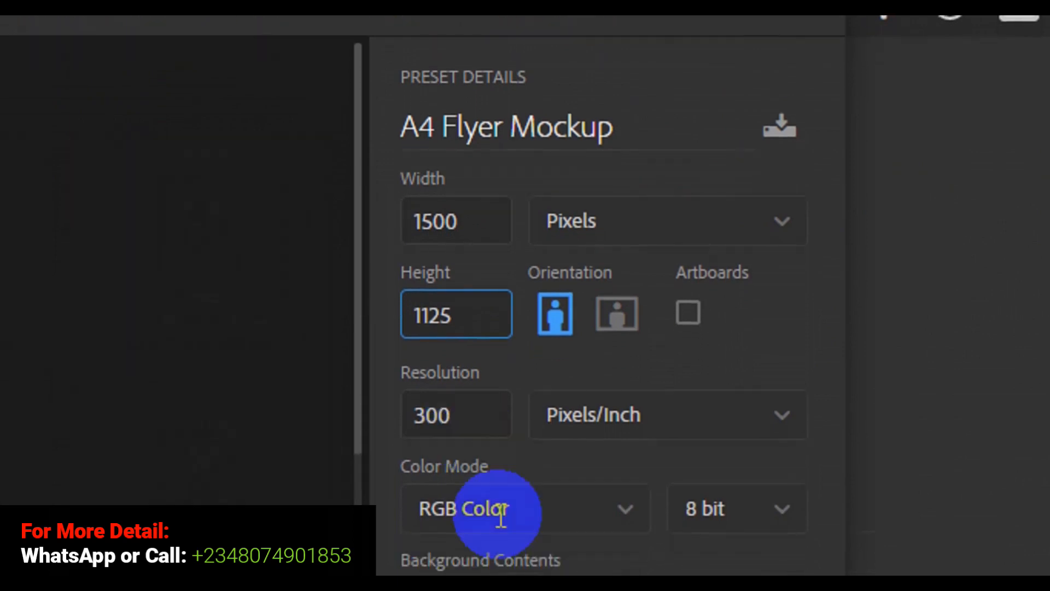
{"action": "key", "text": "Tab"}
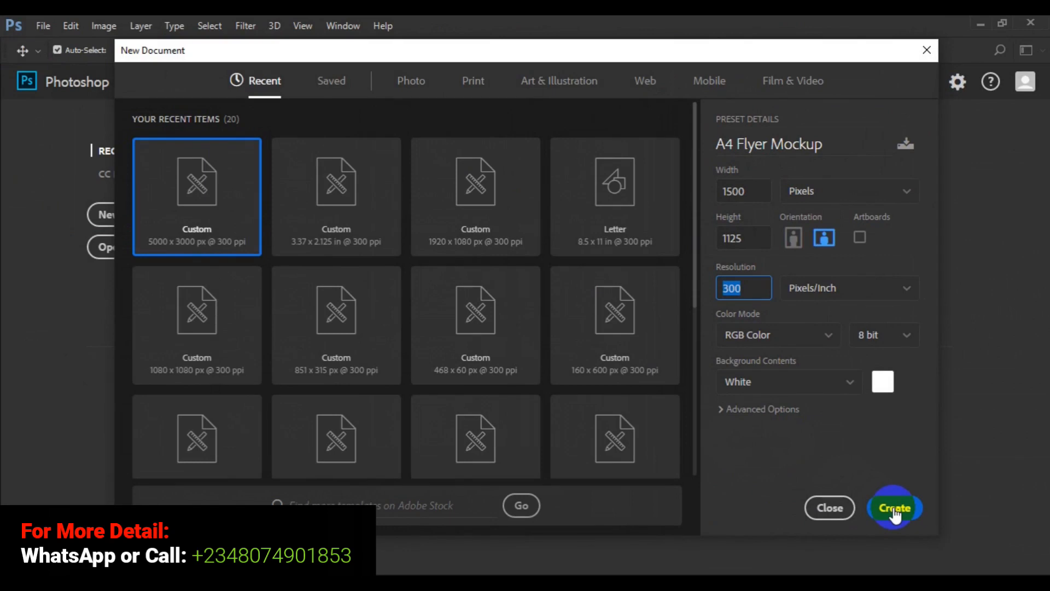
{"action": "left_click", "coordinate": [895, 509]}
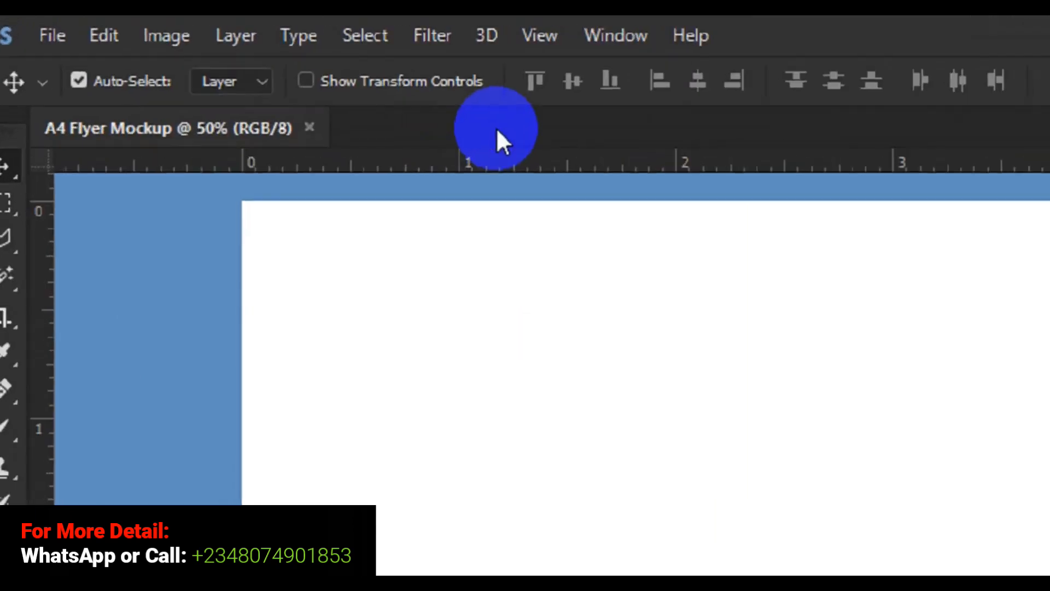
Create a second blank document of 1500 x 1125 pixels at 300 ppi under its default name.
{"action": "right_click", "coordinate": [280, 75]}
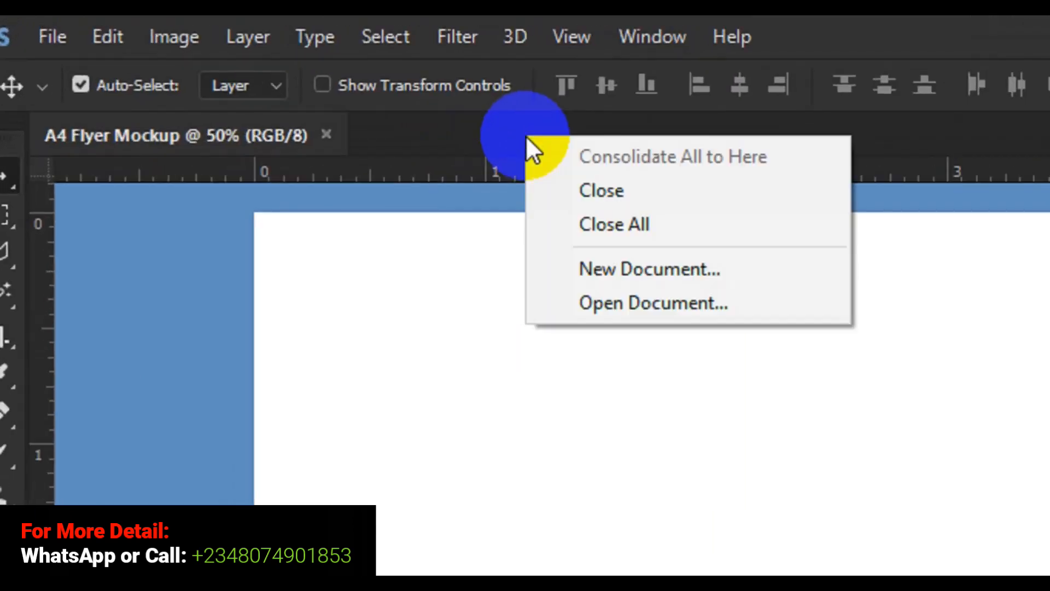
{"action": "left_click", "coordinate": [657, 268]}
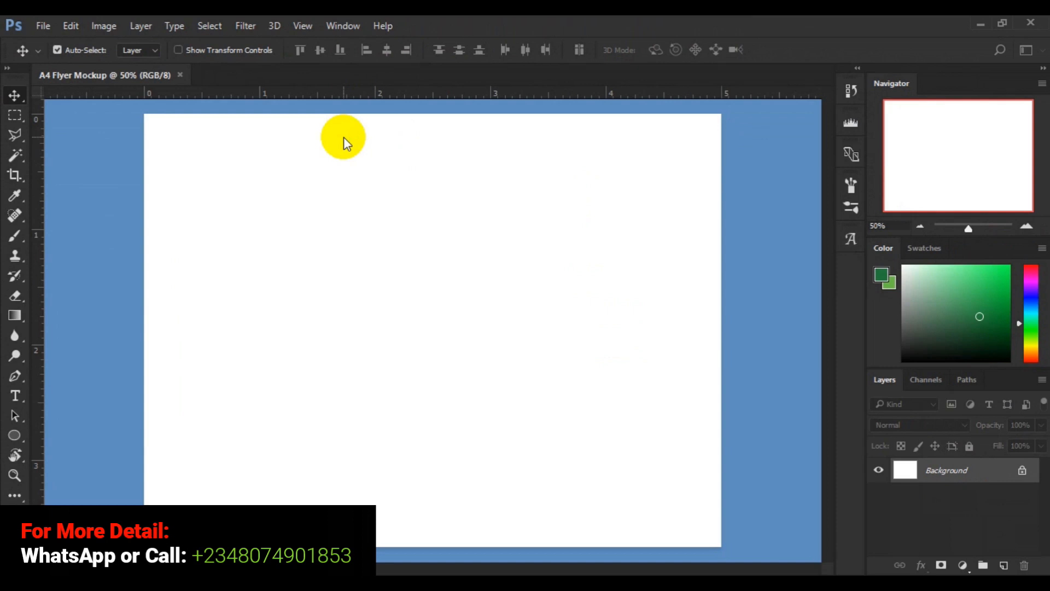
{"action": "key", "text": "ctrl+n"}
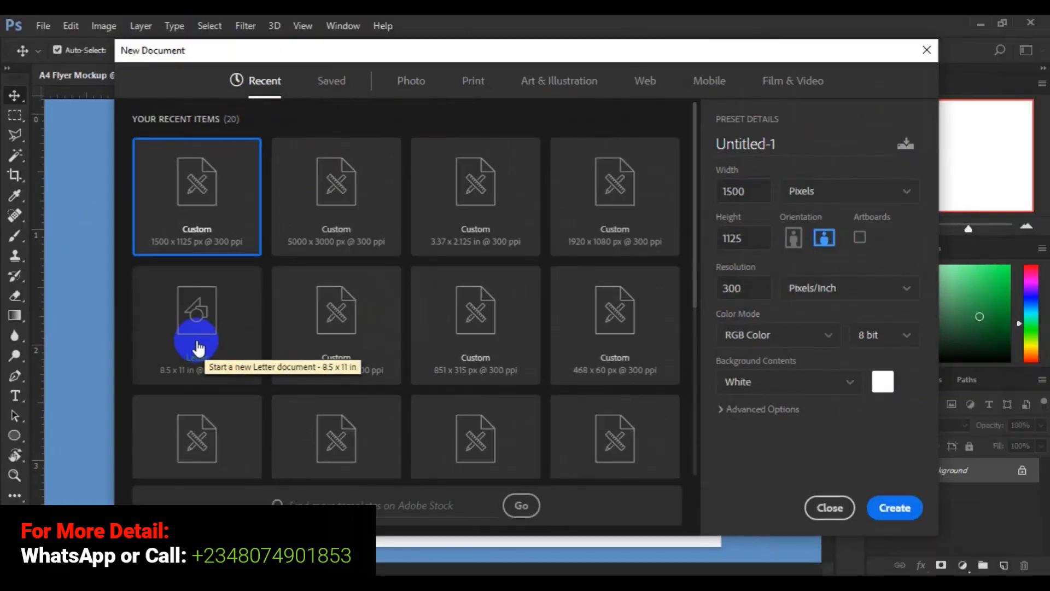
{"action": "left_click", "coordinate": [264, 339]}
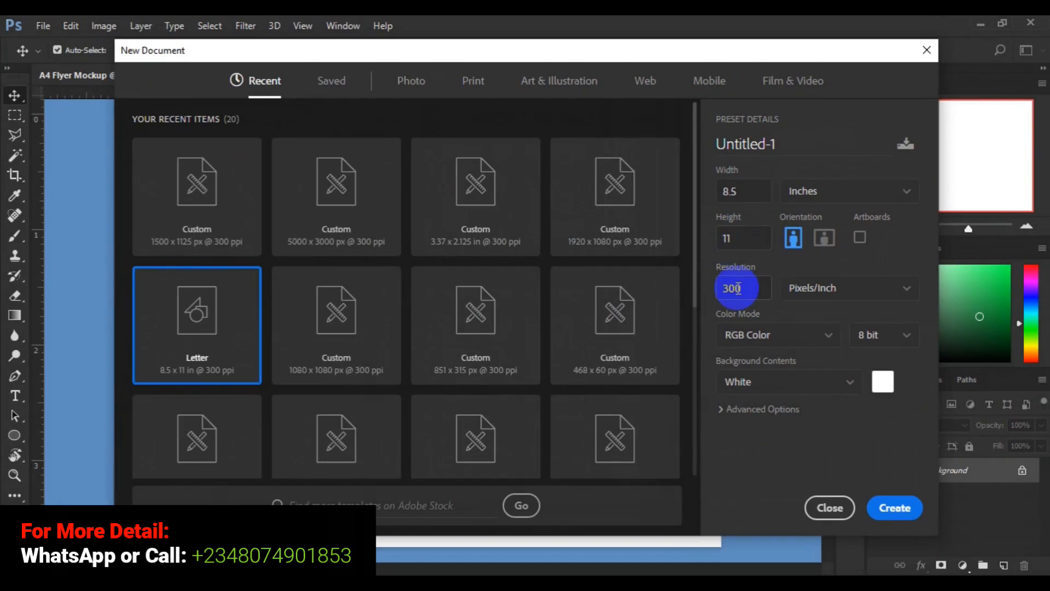
{"action": "left_click", "coordinate": [892, 512]}
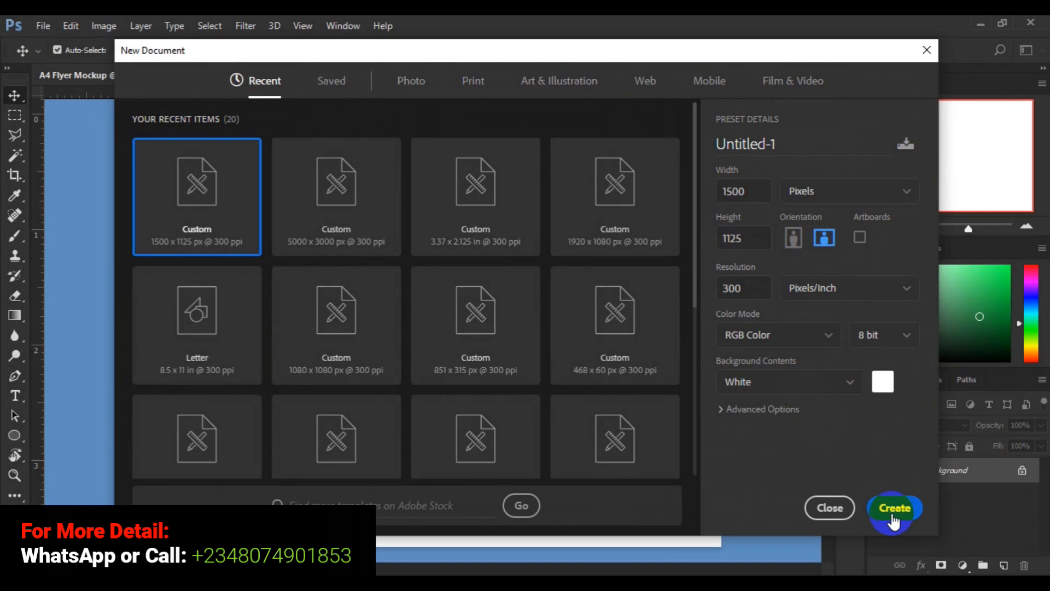
{"action": "left_click", "coordinate": [895, 512]}
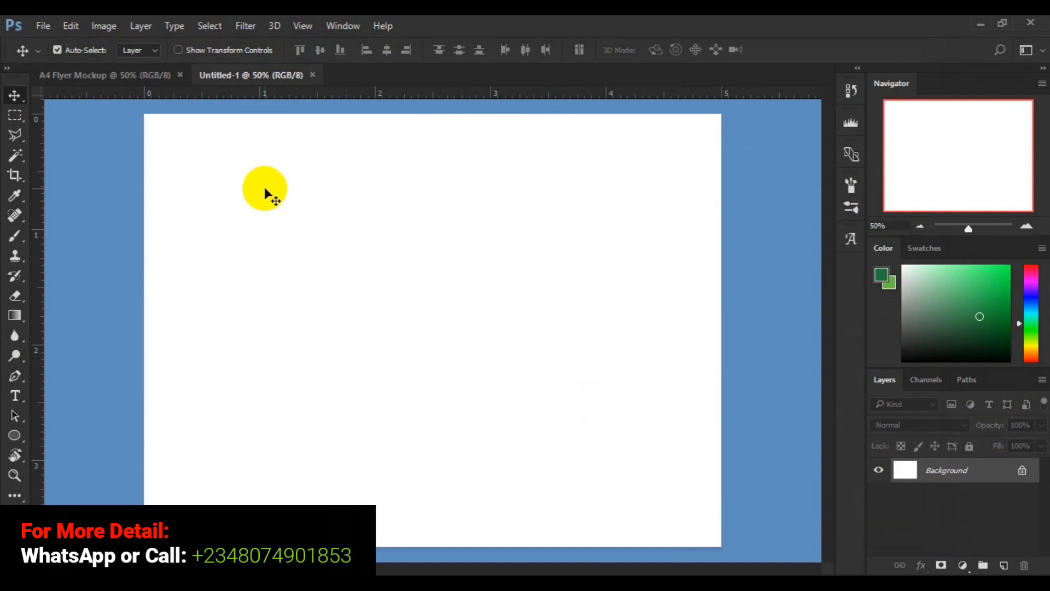
Compare the two open documents and close Untitled-1.
{"action": "left_click", "coordinate": [136, 76]}
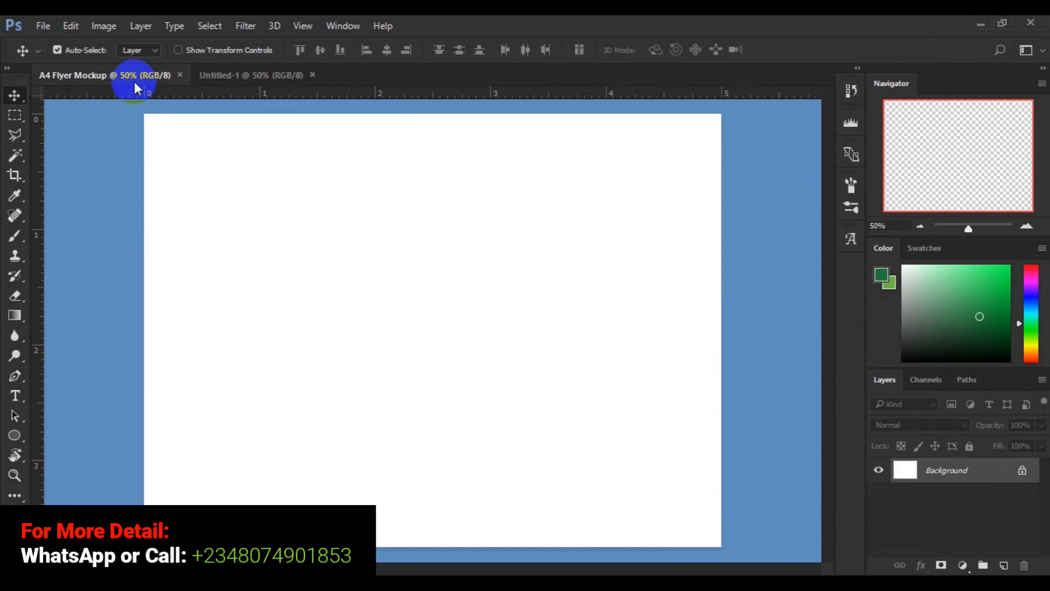
{"action": "left_click", "coordinate": [242, 75]}
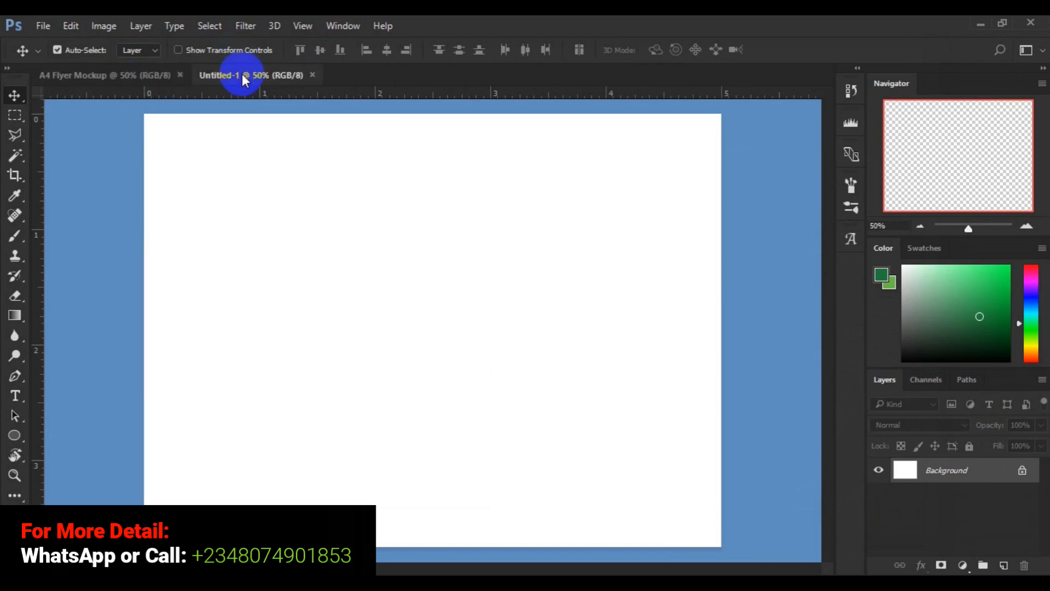
{"action": "left_click", "coordinate": [144, 76]}
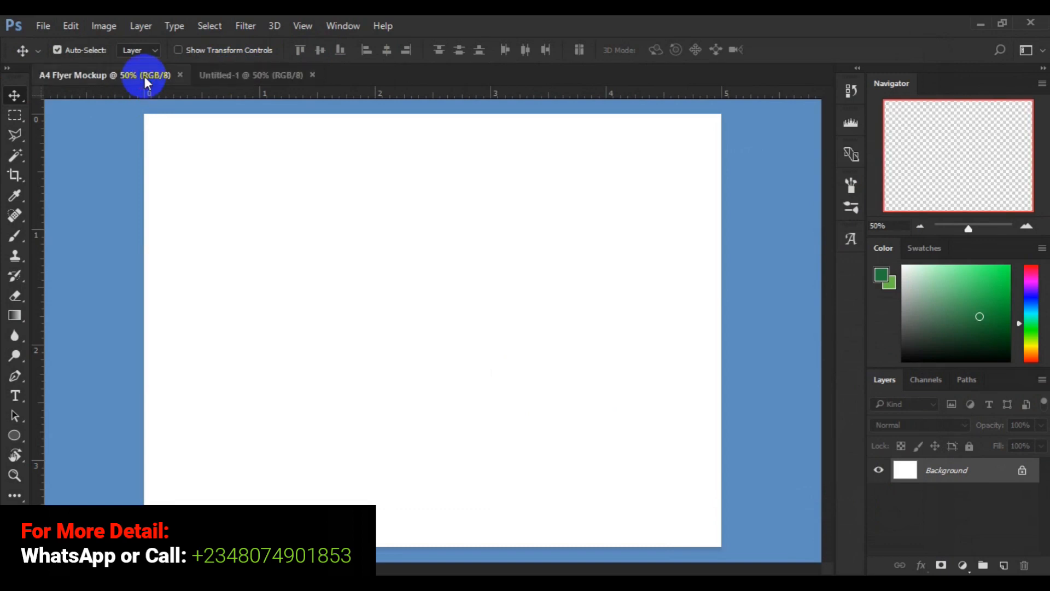
{"action": "left_click", "coordinate": [237, 74]}
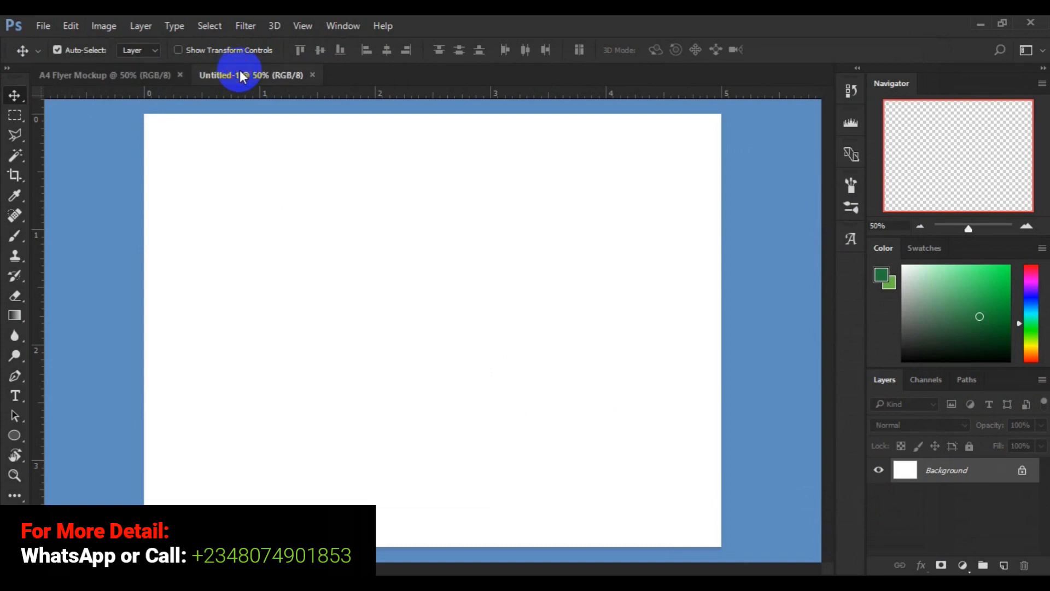
{"action": "right_click", "coordinate": [241, 76]}
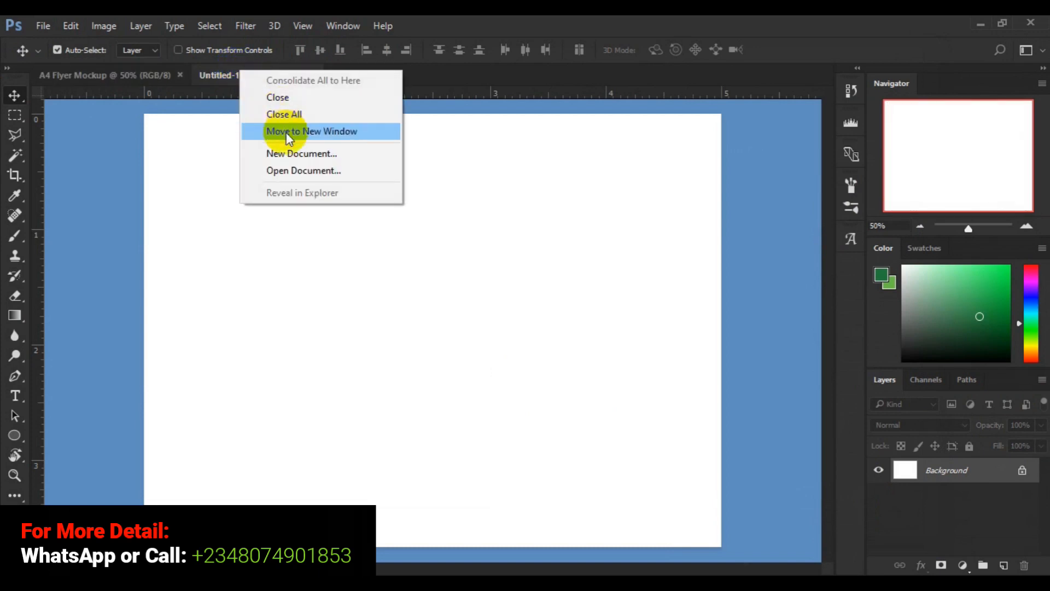
{"action": "left_click", "coordinate": [279, 99]}
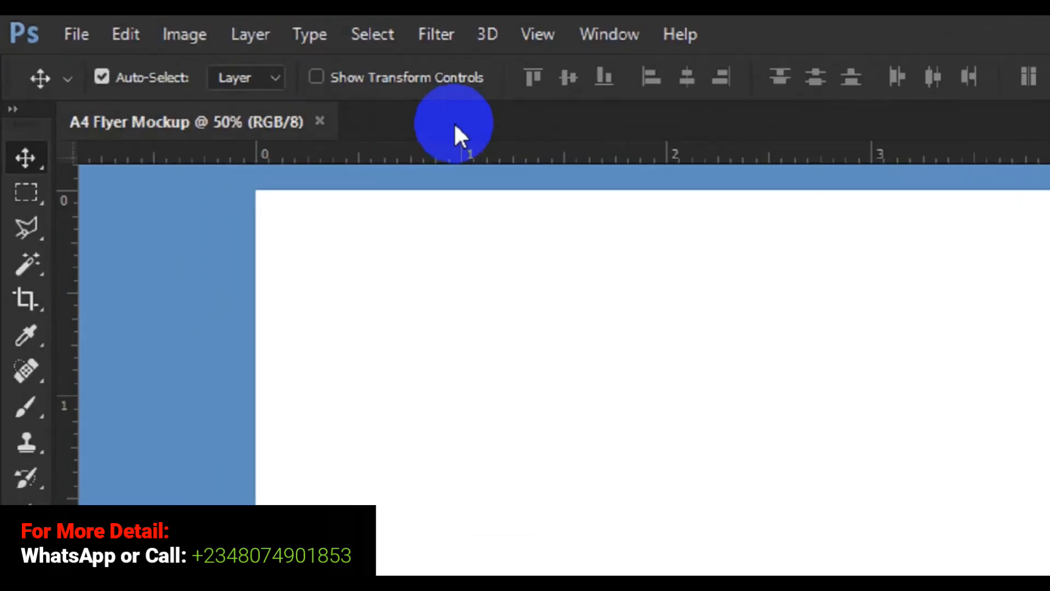
Start another new document from the recent Letter preset, 8.5 x 11 in at 300 ppi.
{"action": "right_click", "coordinate": [256, 78]}
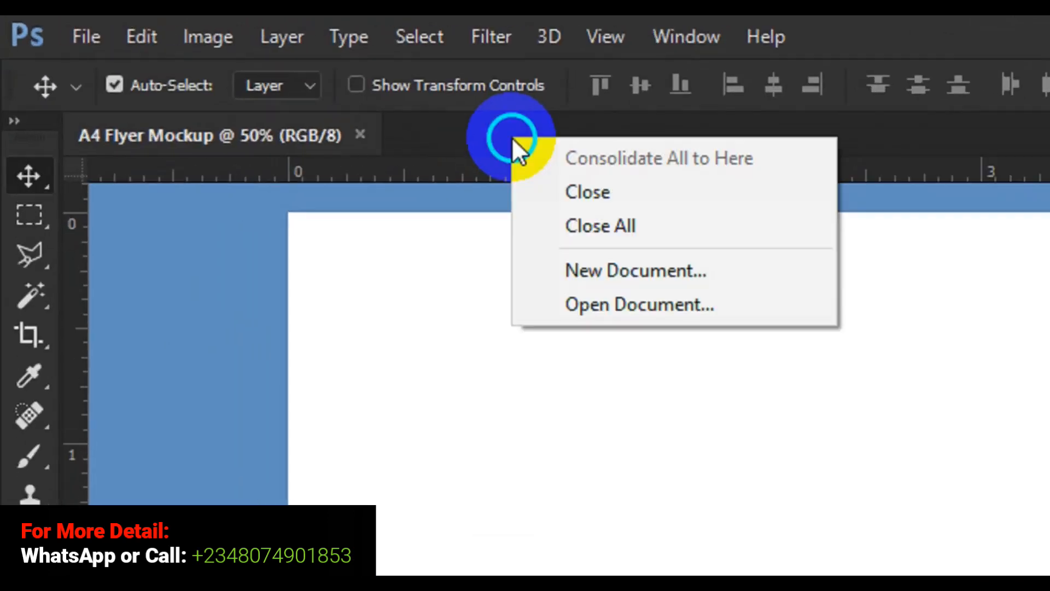
{"action": "left_click", "coordinate": [624, 271]}
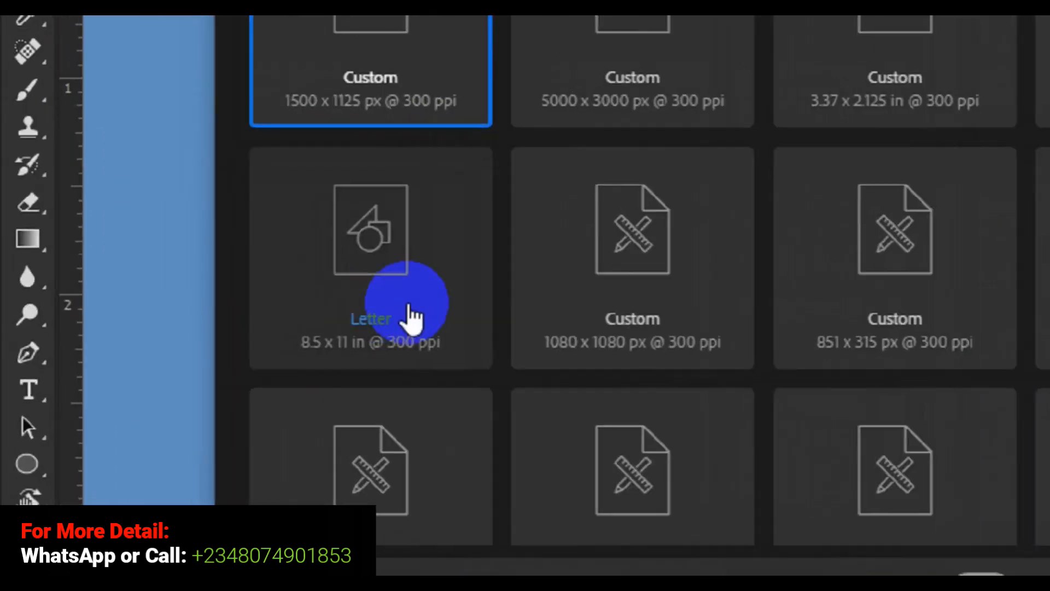
{"action": "left_click", "coordinate": [209, 351]}
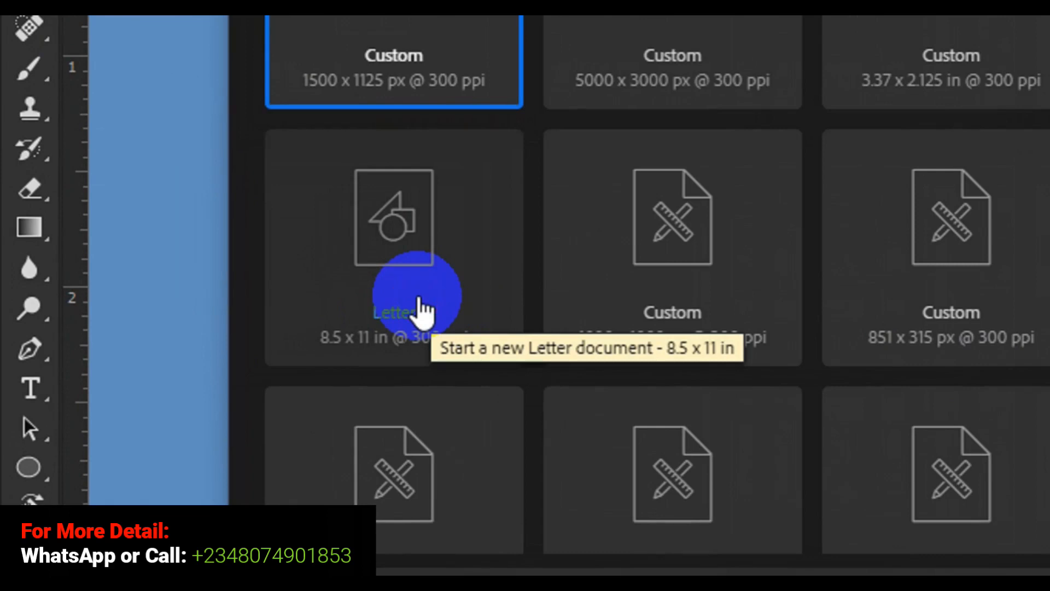
{"action": "left_click", "coordinate": [419, 304]}
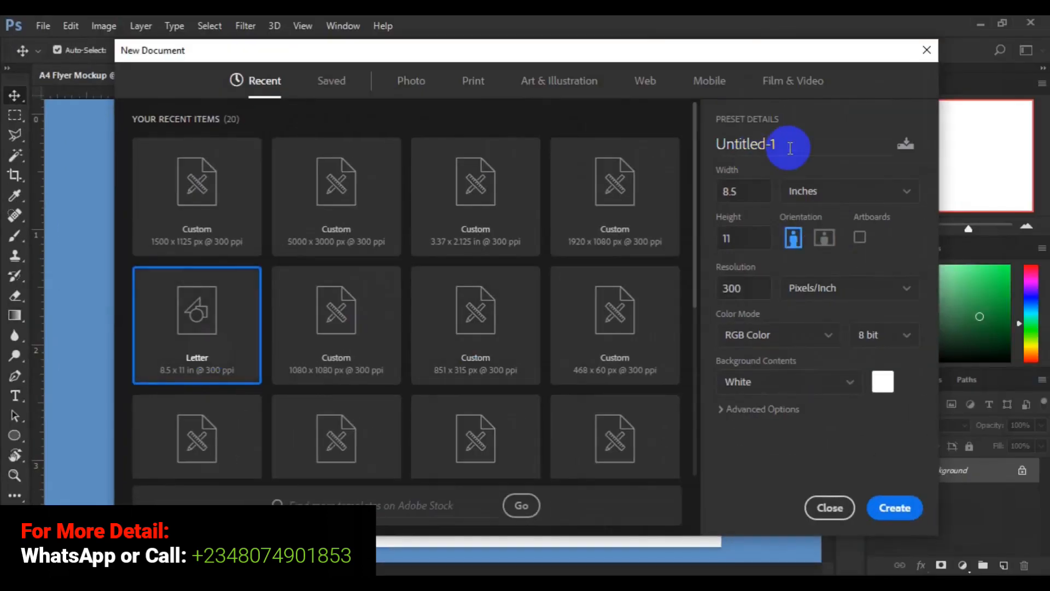
Name the Letter document mockup and create it.
{"action": "left_click_drag", "start_coordinate": [791, 148], "coordinate": [716, 147]}
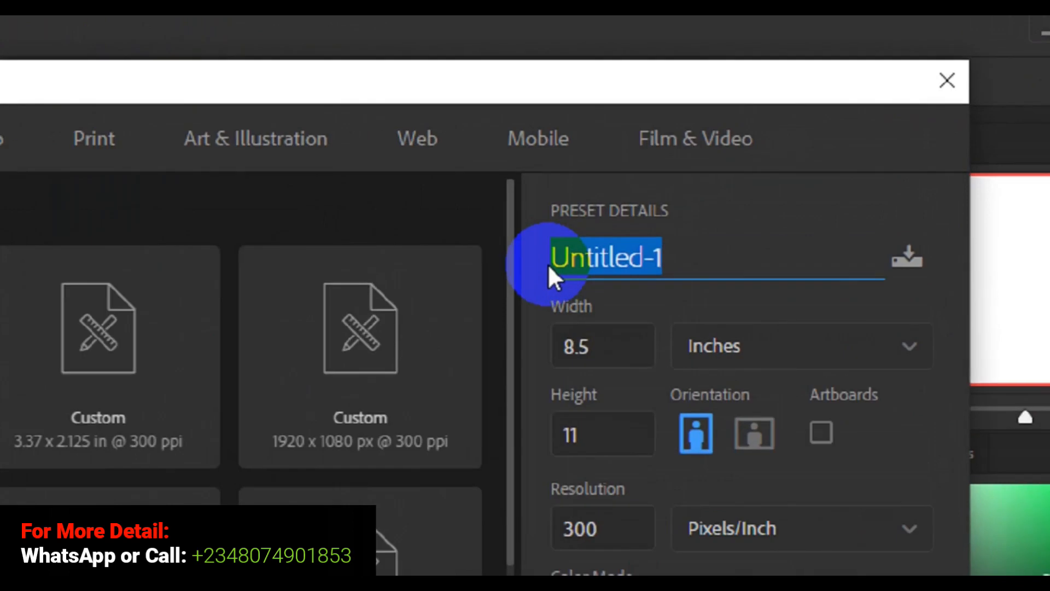
{"action": "type", "text": "m"}
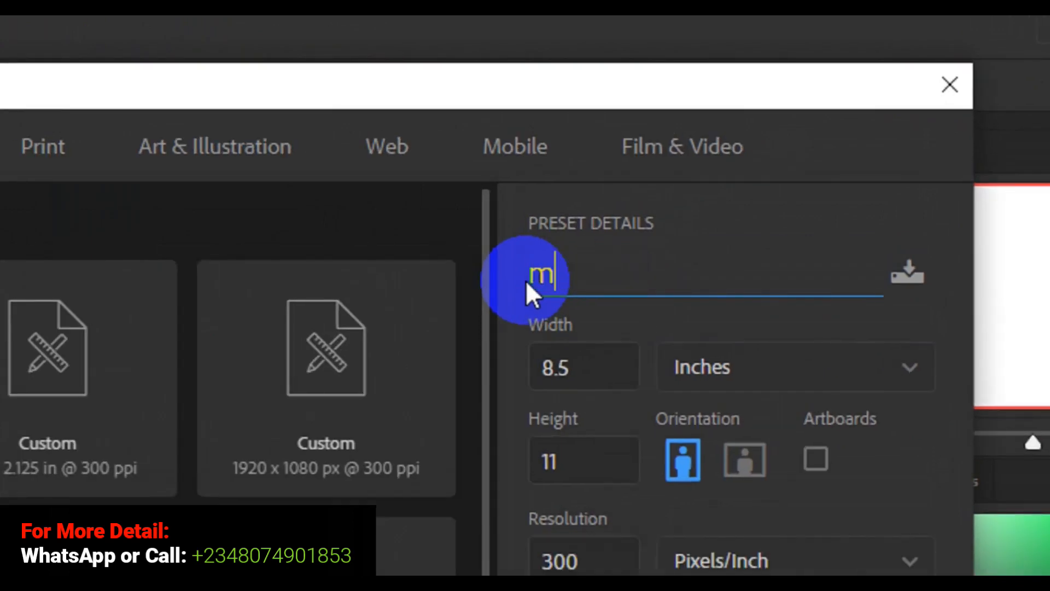
{"action": "type", "text": "ockup"}
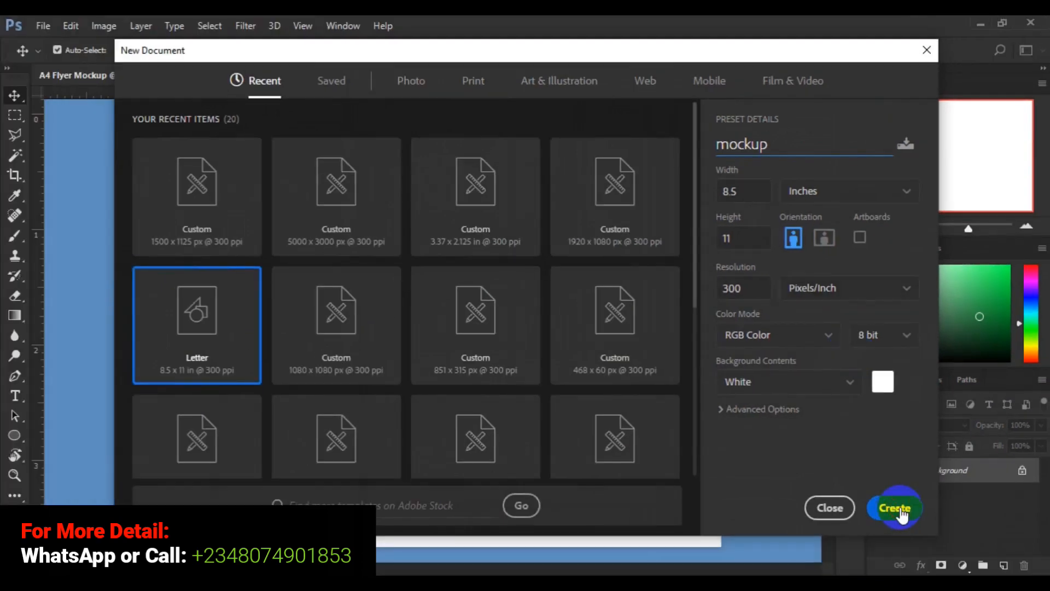
{"action": "left_click", "coordinate": [901, 513]}
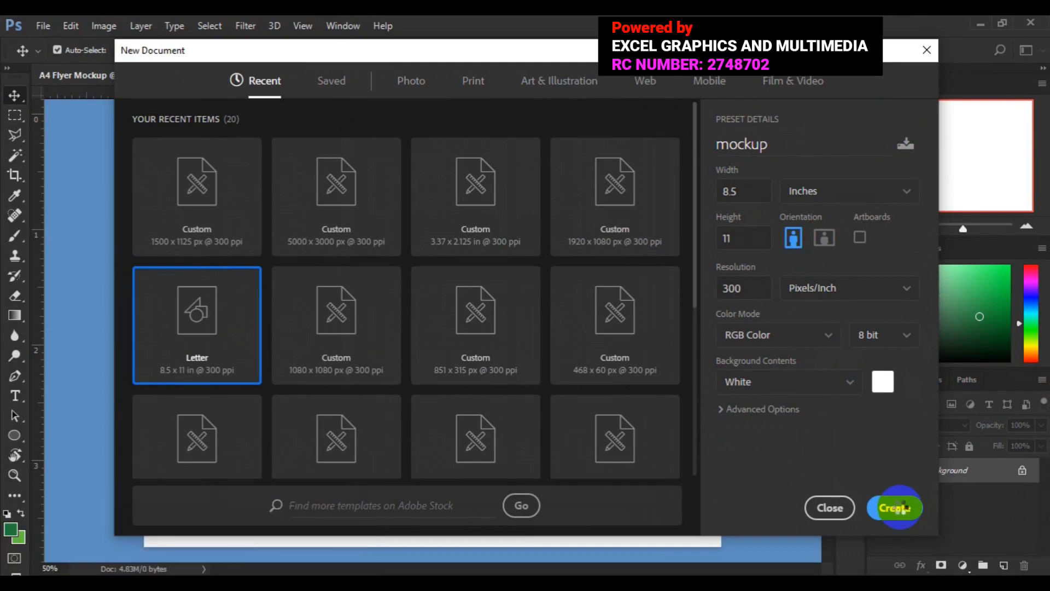
{"action": "left_click", "coordinate": [900, 507]}
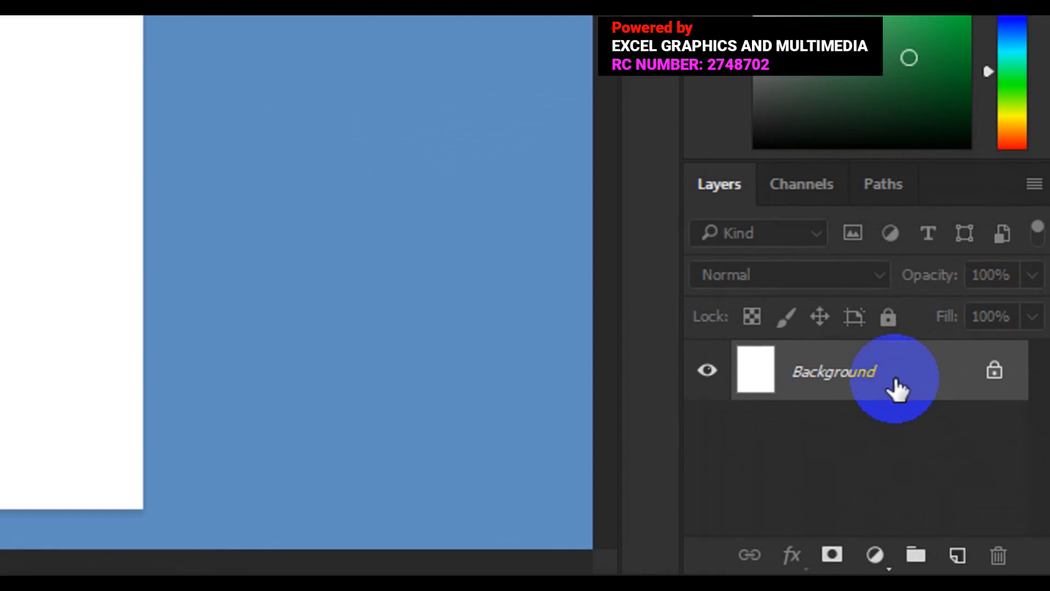
Replace the mockup document's locked Background with a new blank transparent layer.
{"action": "double_click", "coordinate": [897, 388]}
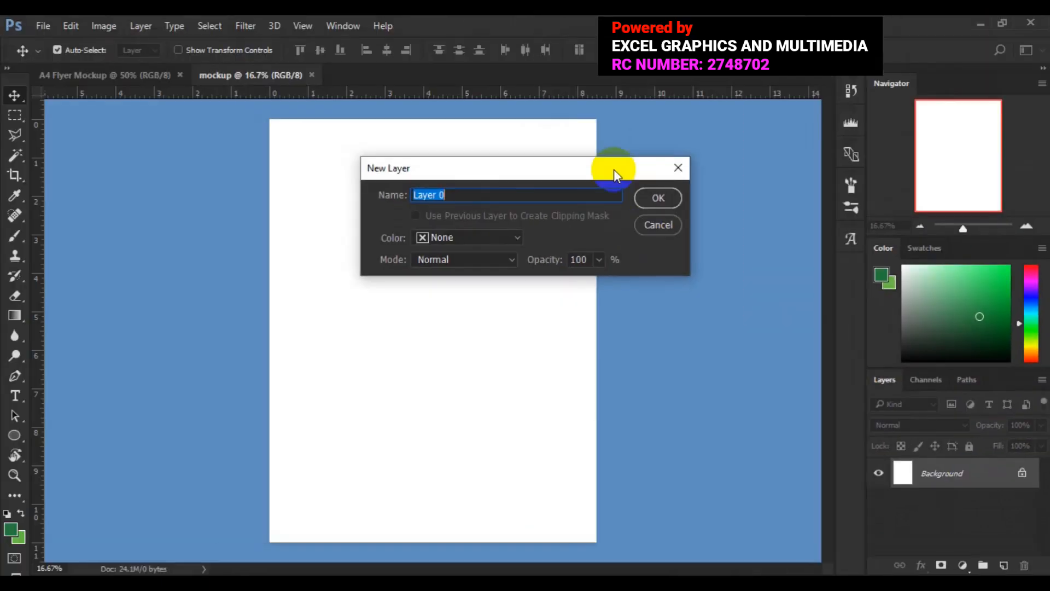
{"action": "left_click", "coordinate": [658, 199]}
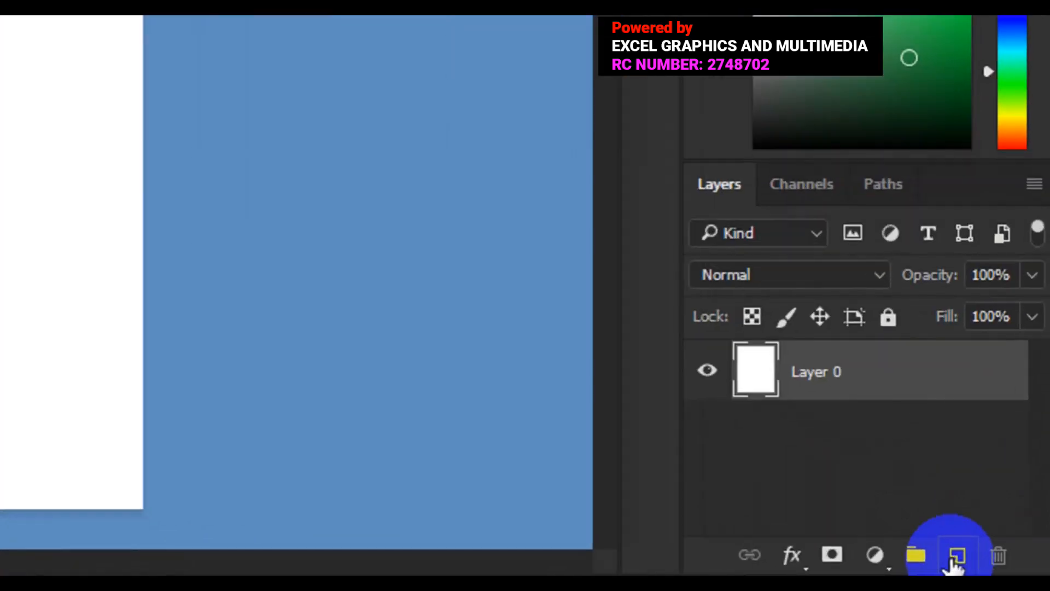
{"action": "left_click", "coordinate": [1003, 566]}
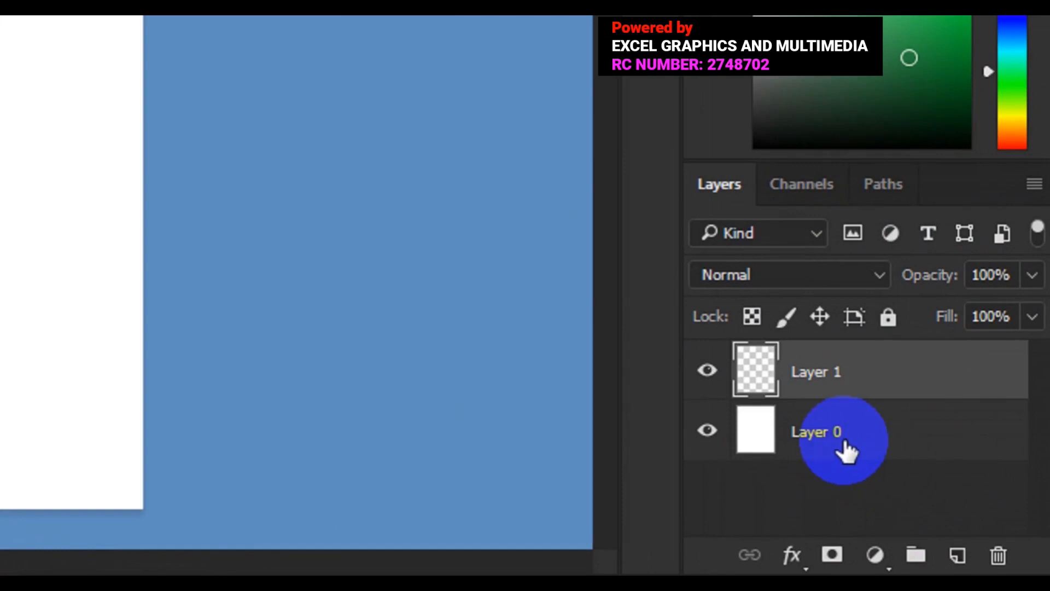
{"action": "left_click", "coordinate": [819, 447]}
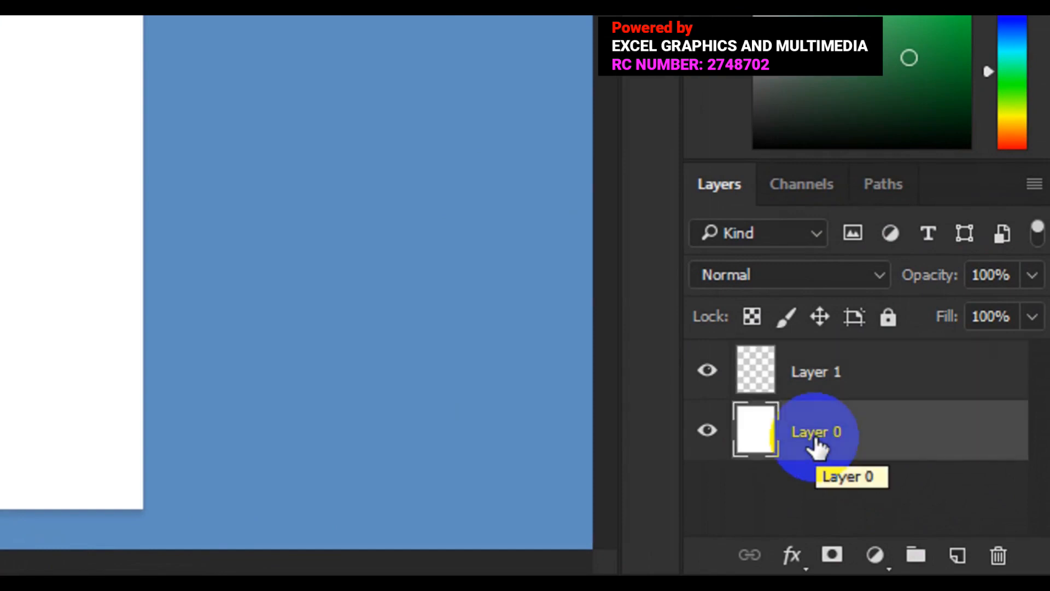
{"action": "key", "text": "Delete"}
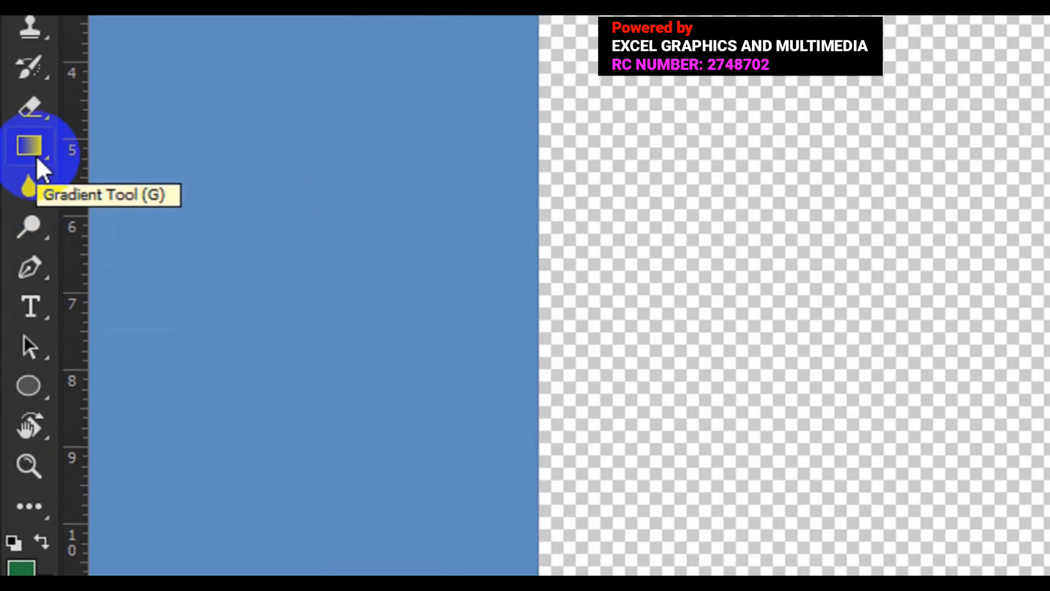
Fill the empty layer with near-black 000602 using the Paint Bucket tool.
{"action": "left_click", "coordinate": [36, 155]}
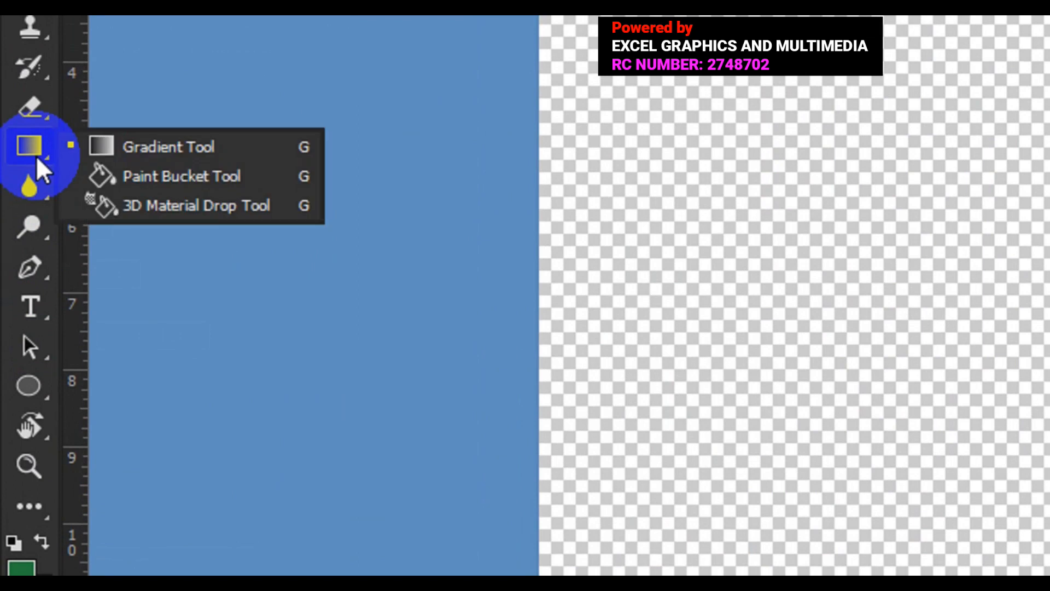
{"action": "left_click", "coordinate": [139, 171]}
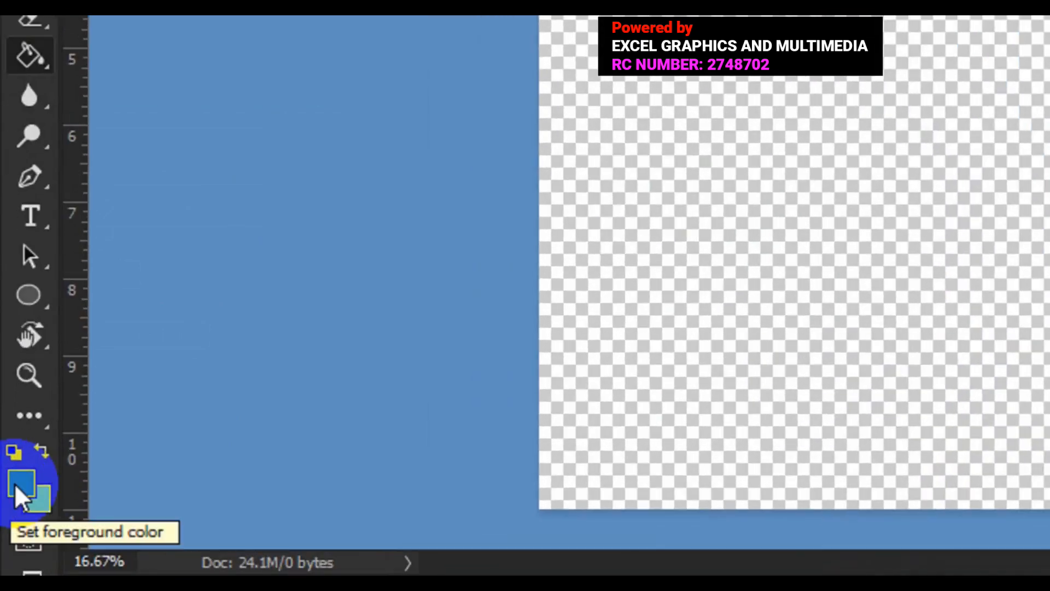
{"action": "left_click", "coordinate": [22, 495]}
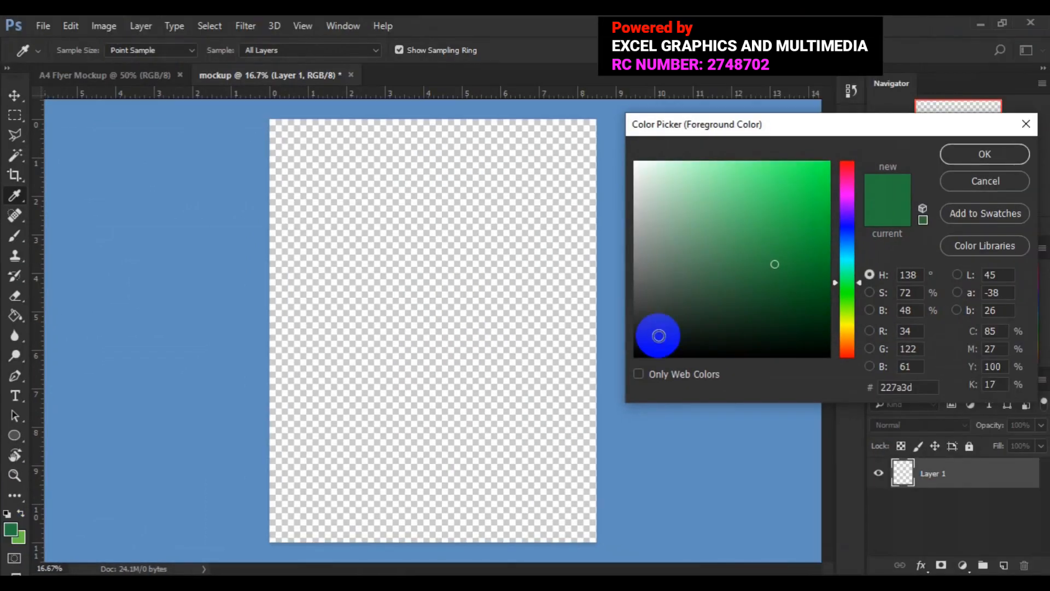
{"action": "left_click", "coordinate": [820, 353]}
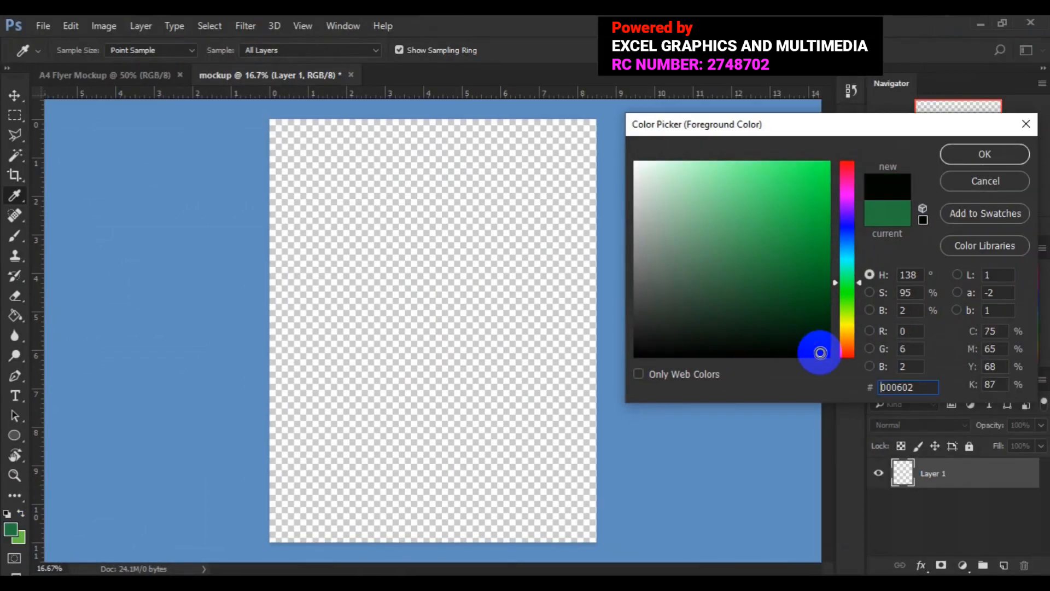
{"action": "key", "text": "g"}
{"action": "left_click", "coordinate": [983, 153]}
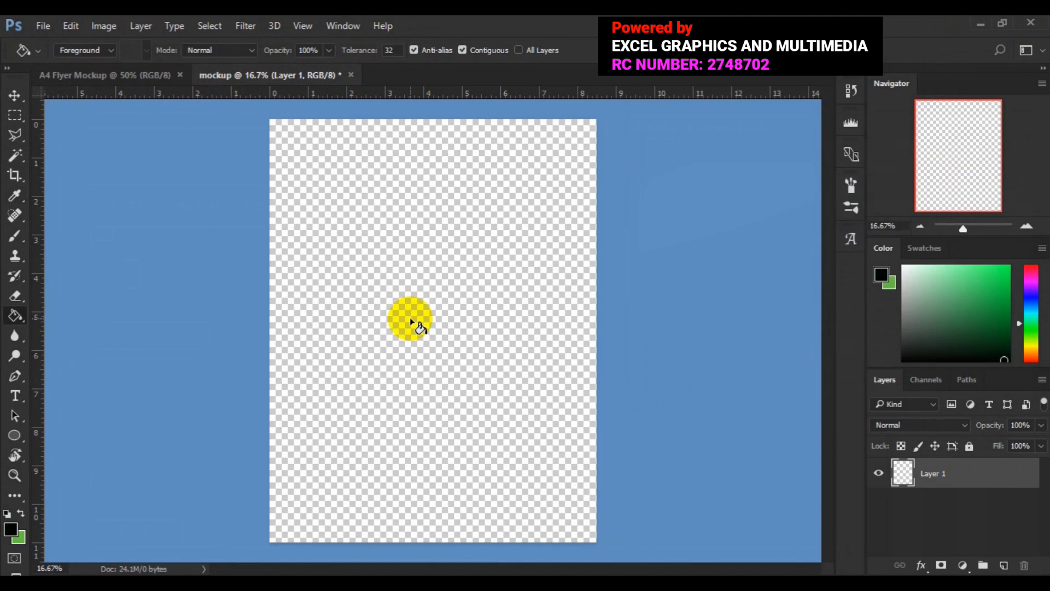
{"action": "left_click", "coordinate": [411, 320]}
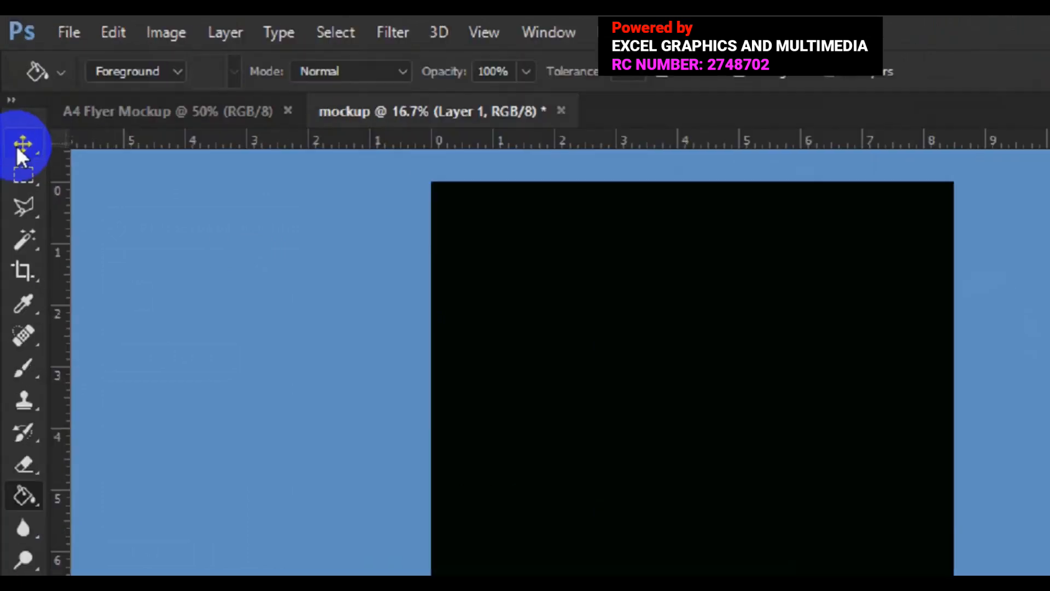
Convert the black page layer to a smart object and move it into the A4 Flyer Mockup document.
{"action": "left_click", "coordinate": [17, 147]}
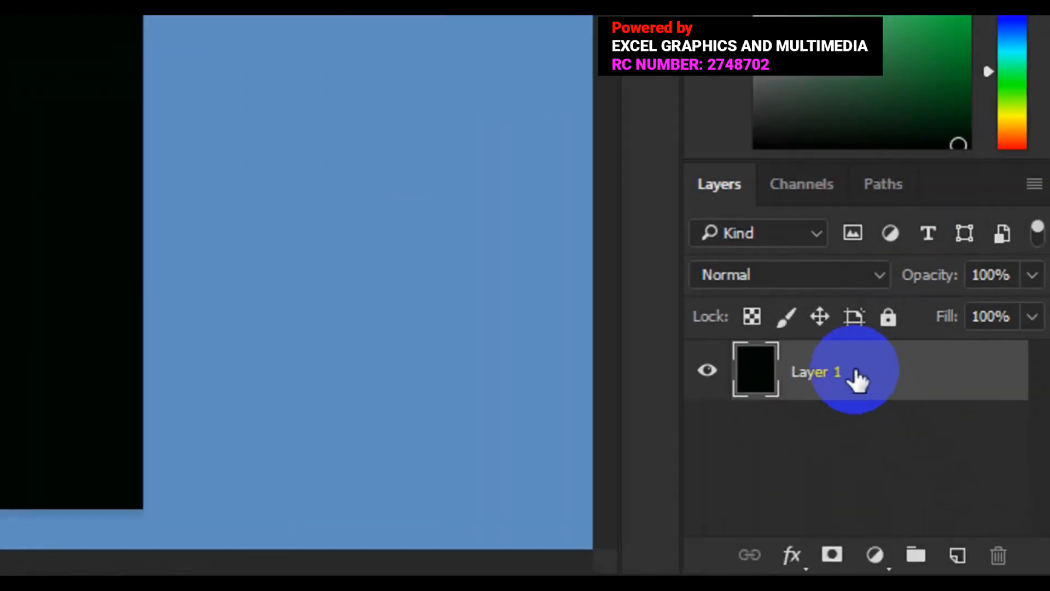
{"action": "left_click", "coordinate": [856, 377]}
{"action": "right_click", "coordinate": [856, 376]}
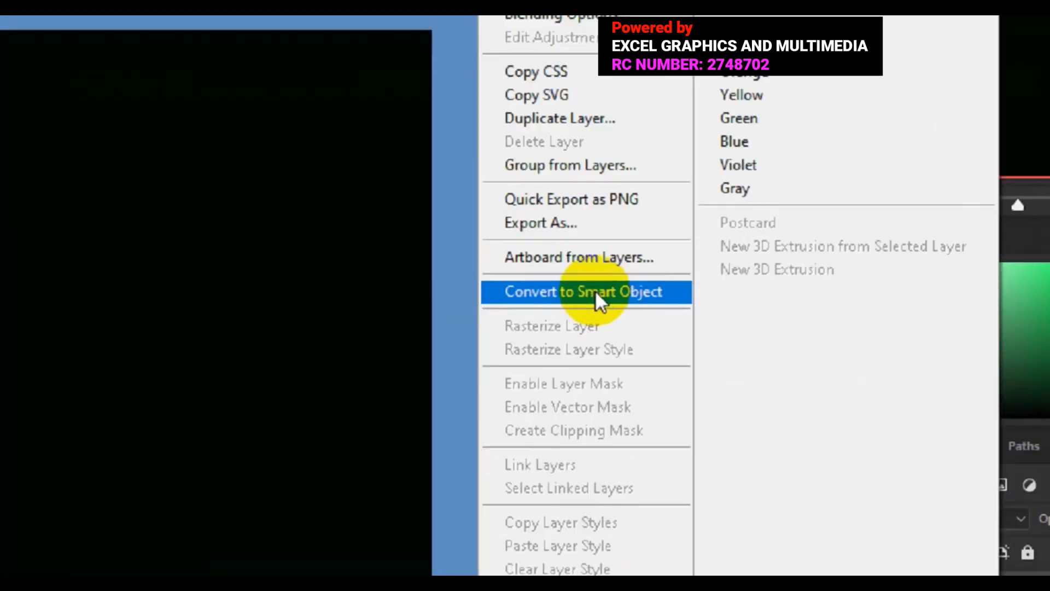
{"action": "left_click", "coordinate": [533, 295]}
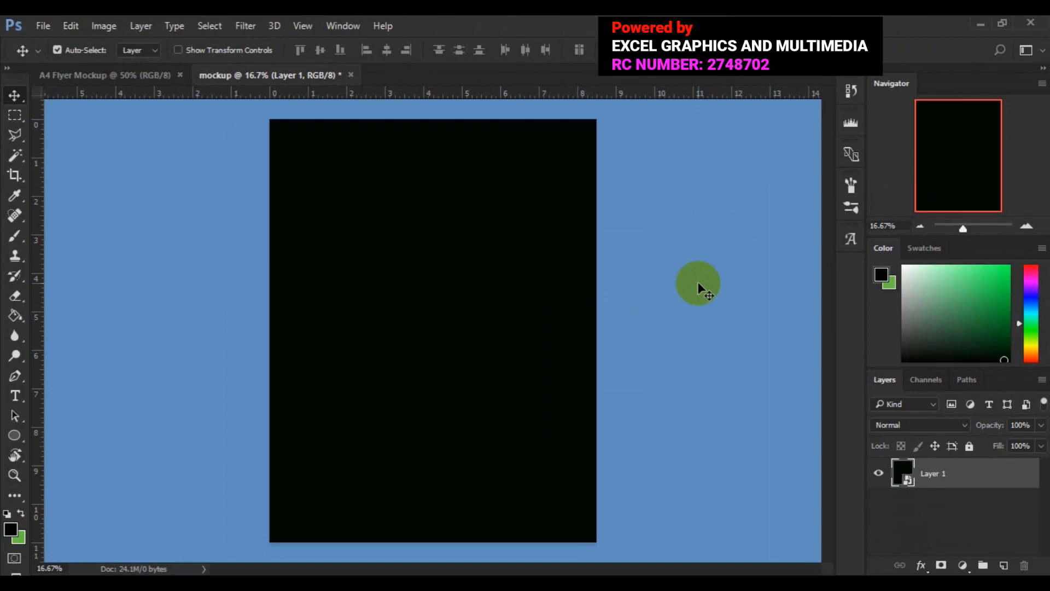
{"action": "left_click_drag", "start_coordinate": [476, 377], "coordinate": [366, 321]}
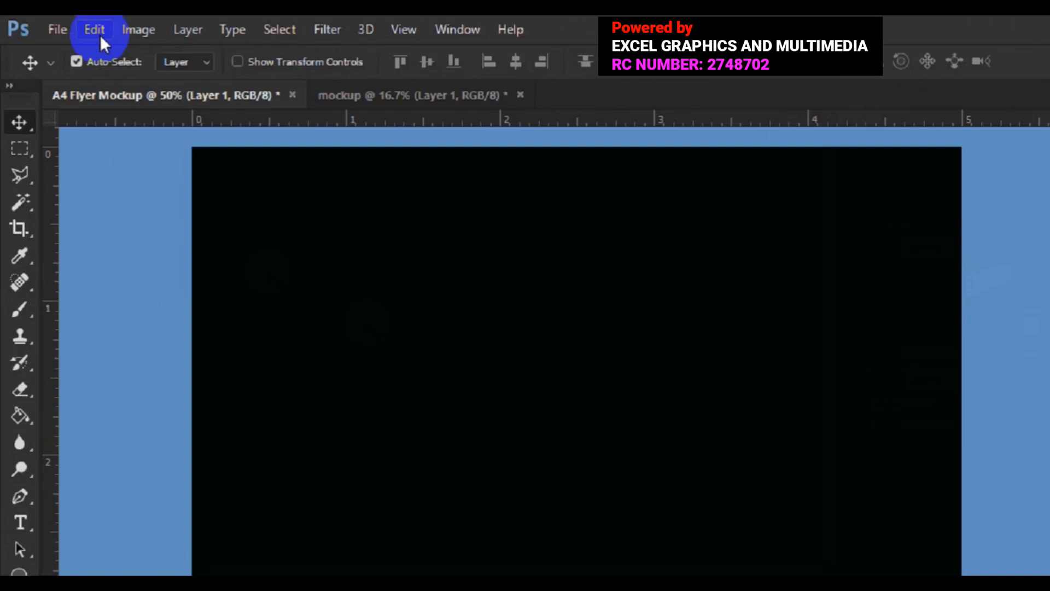
Scale the black page proportionally down to about 23.6% with Free Transform.
{"action": "left_click", "coordinate": [130, 35]}
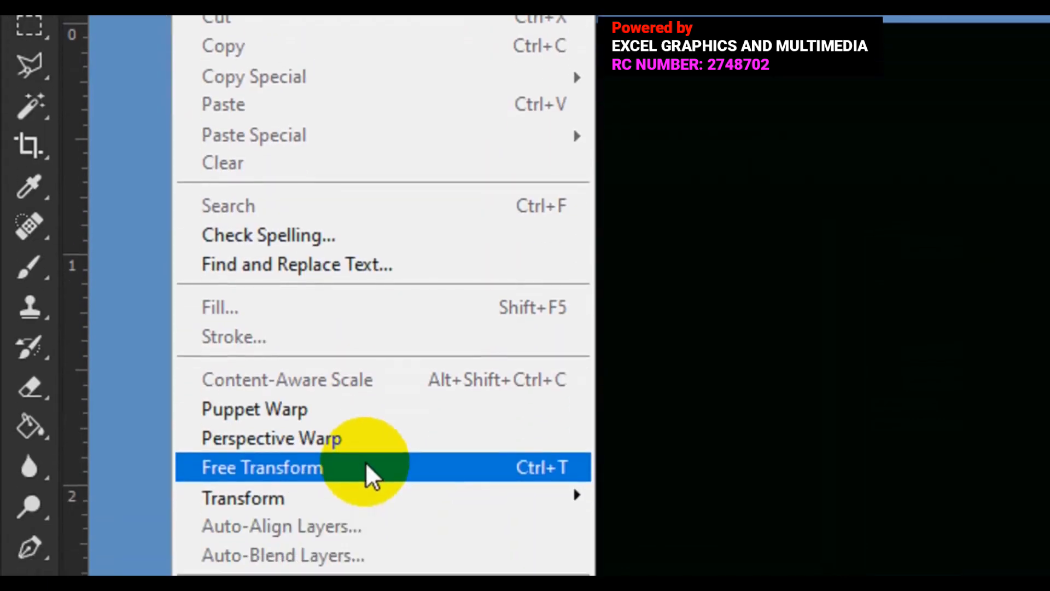
{"action": "left_click", "coordinate": [366, 567]}
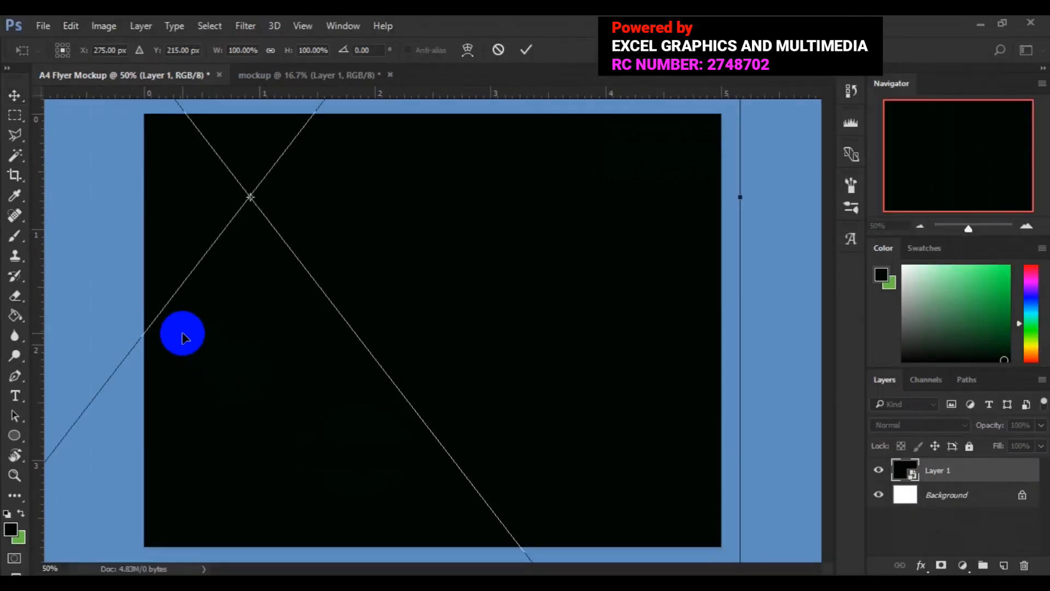
{"action": "key", "text": "ctrl+minus"}
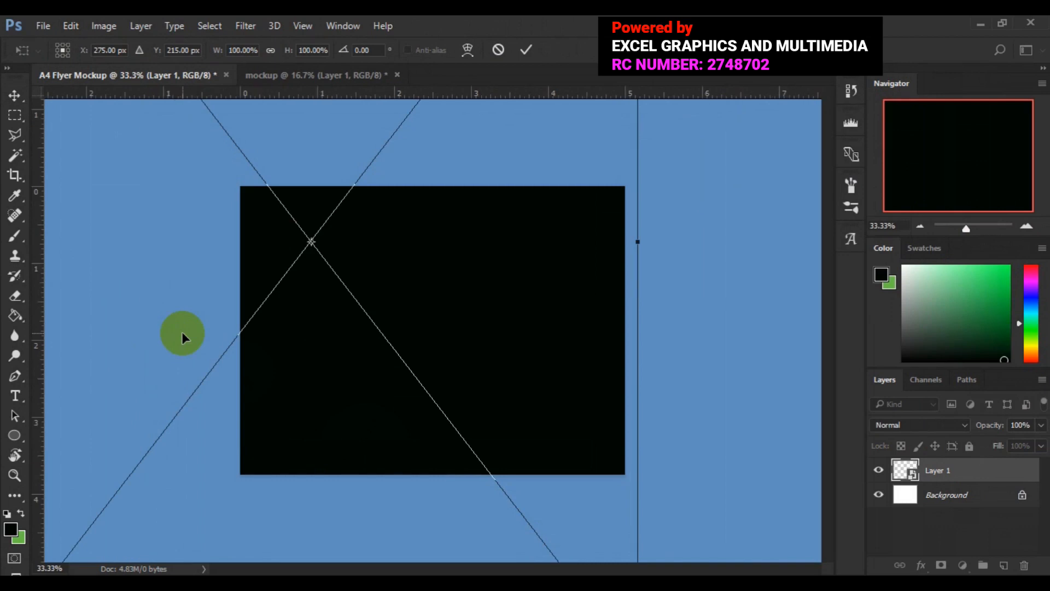
{"action": "key", "text": "ctrl+minus"}
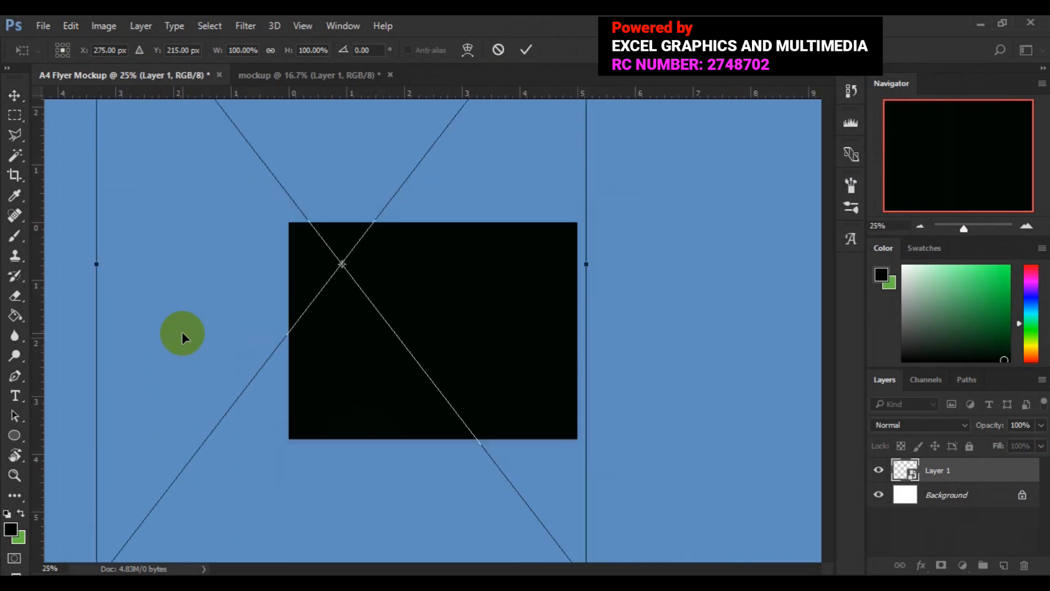
{"action": "key", "text": "ctrl+minus"}
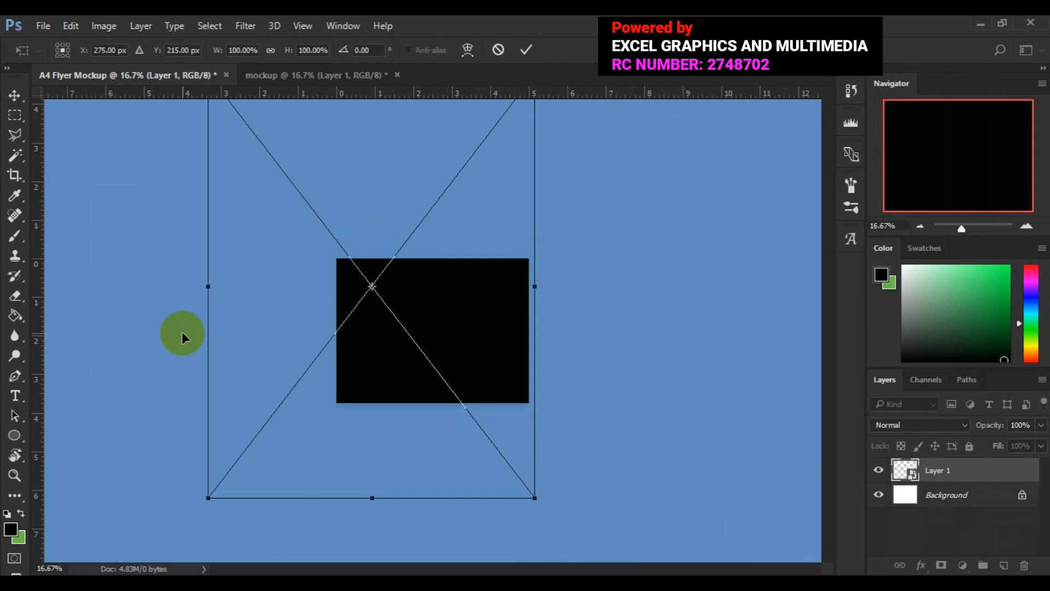
{"action": "key", "text": "ctrl+minus"}
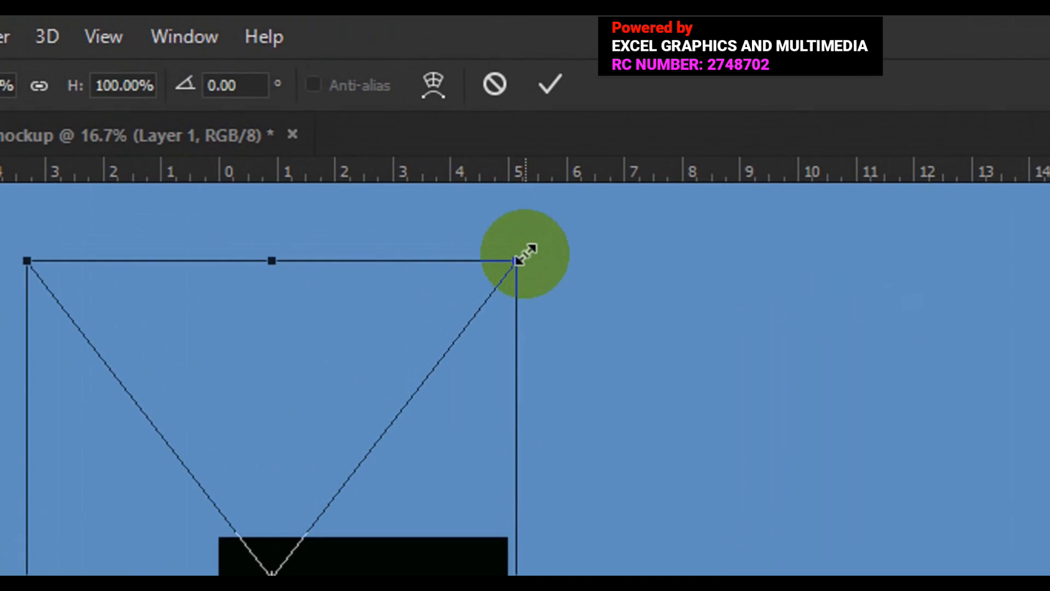
{"action": "left_click_drag", "start_coordinate": [518, 259], "coordinate": [388, 505]}
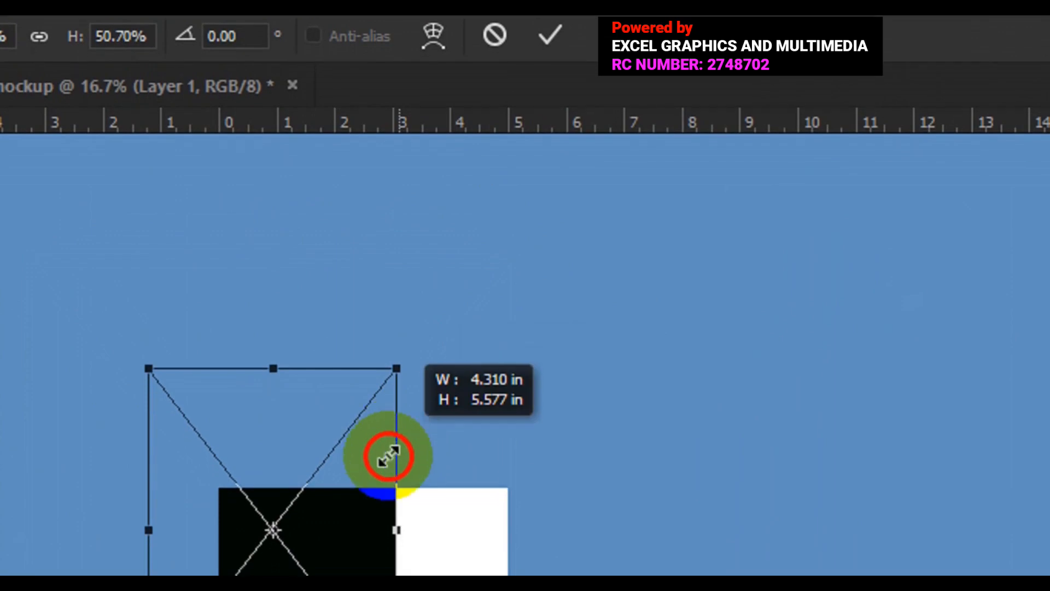
{"action": "left_click_drag", "start_coordinate": [388, 457], "coordinate": [378, 439]}
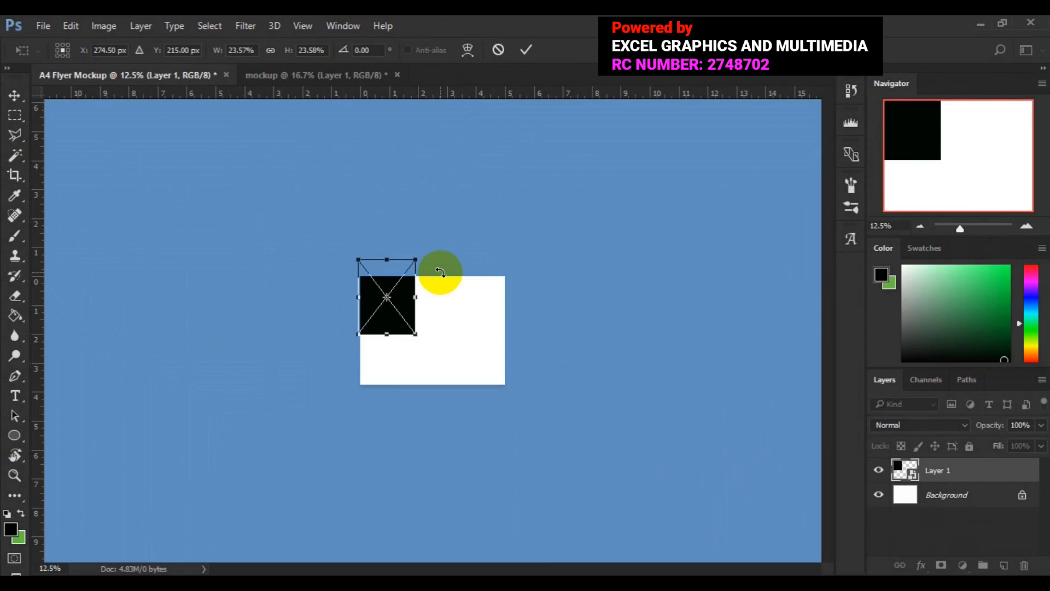
Centre the black page on the canvas at X 750 px, Y 563 px, enlarge it to about 27.7% and apply the transform.
{"action": "key", "text": "ctrl+0"}
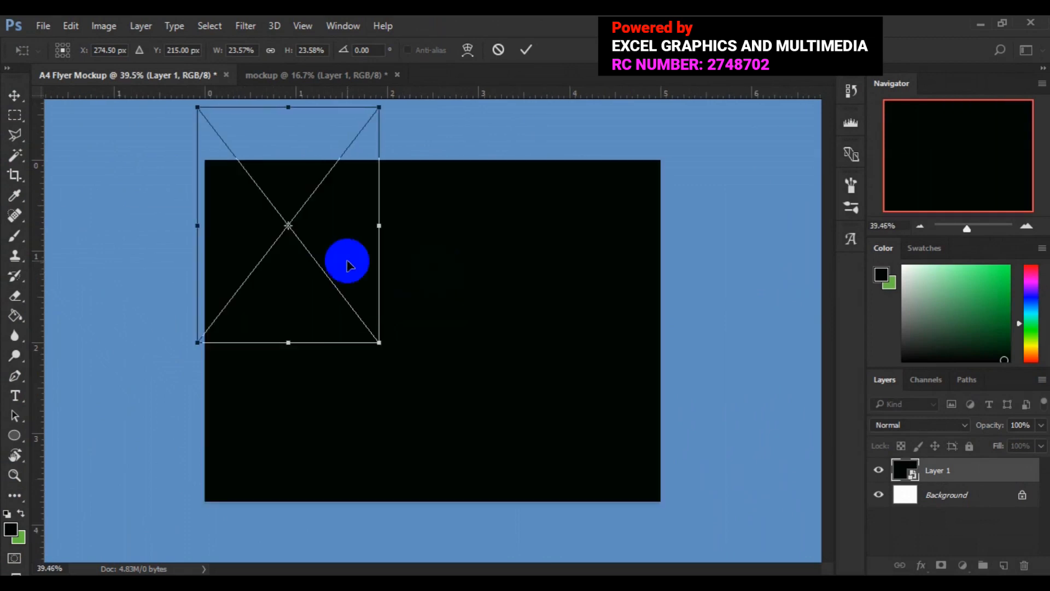
{"action": "left_click_drag", "start_coordinate": [341, 255], "coordinate": [394, 336]}
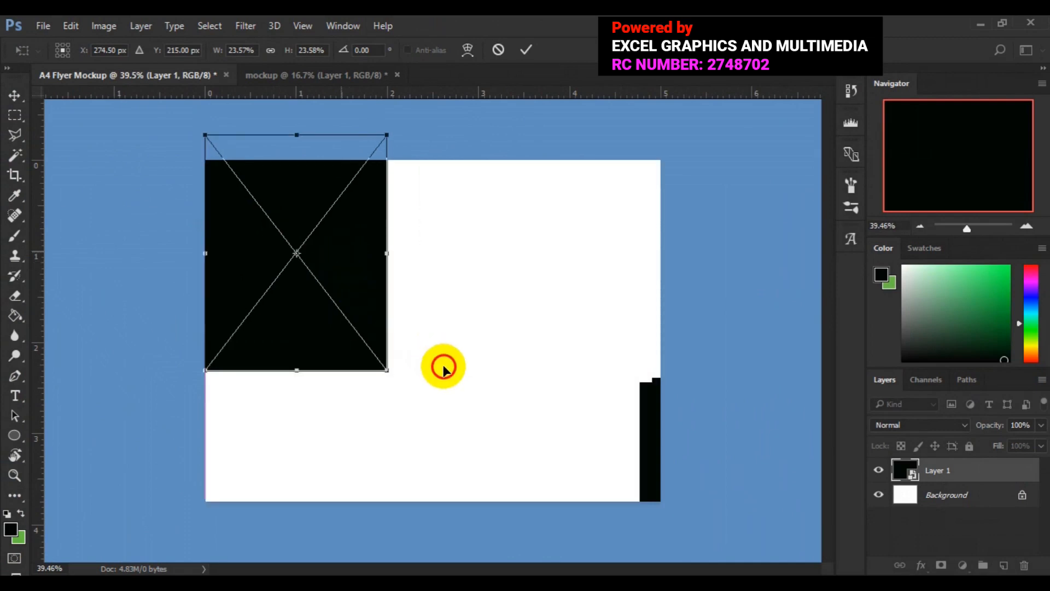
{"action": "left_click_drag", "start_coordinate": [447, 373], "coordinate": [485, 344]}
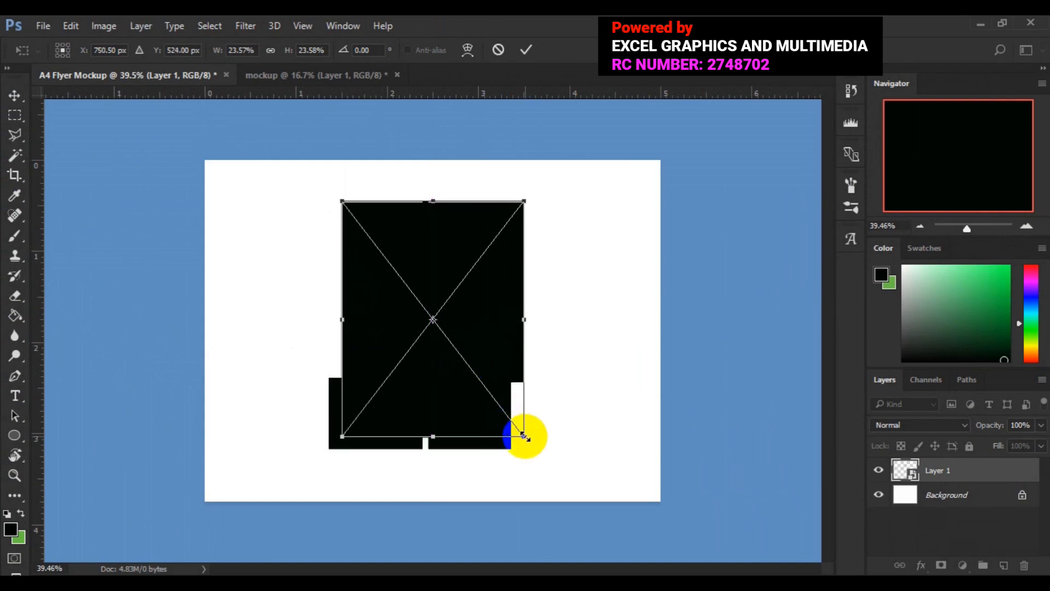
{"action": "left_click_drag", "start_coordinate": [524, 436], "coordinate": [543, 457]}
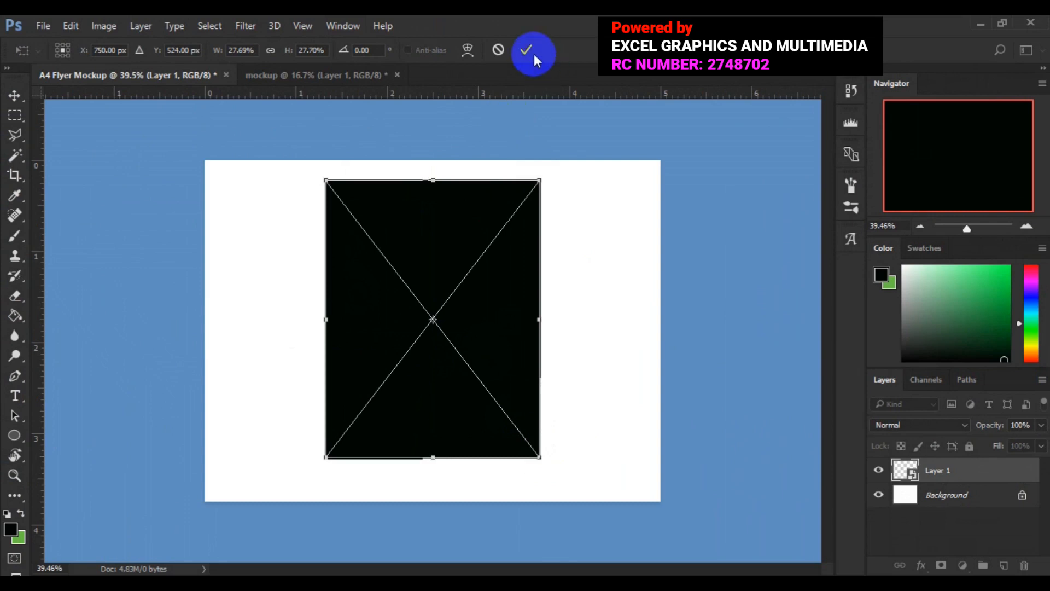
{"action": "left_click_drag", "start_coordinate": [473, 262], "coordinate": [473, 270]}
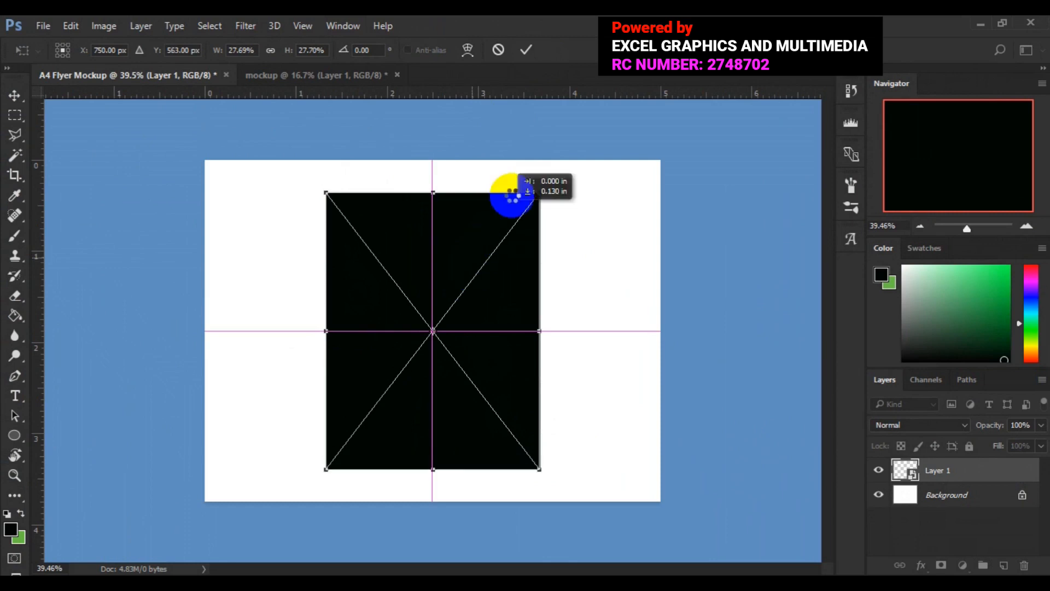
{"action": "left_click", "coordinate": [528, 54]}
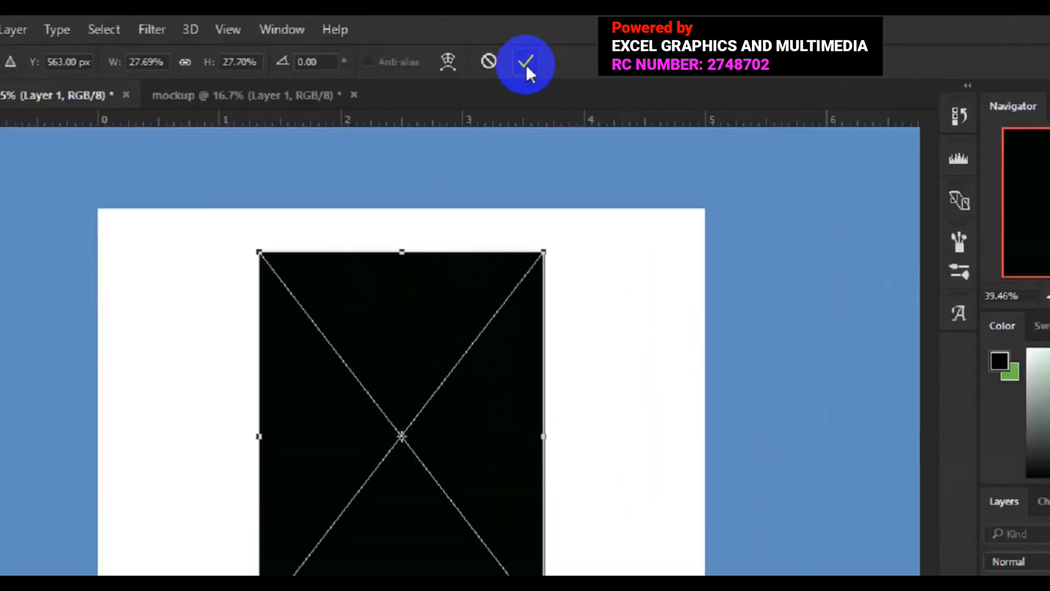
{"action": "left_click", "coordinate": [525, 63]}
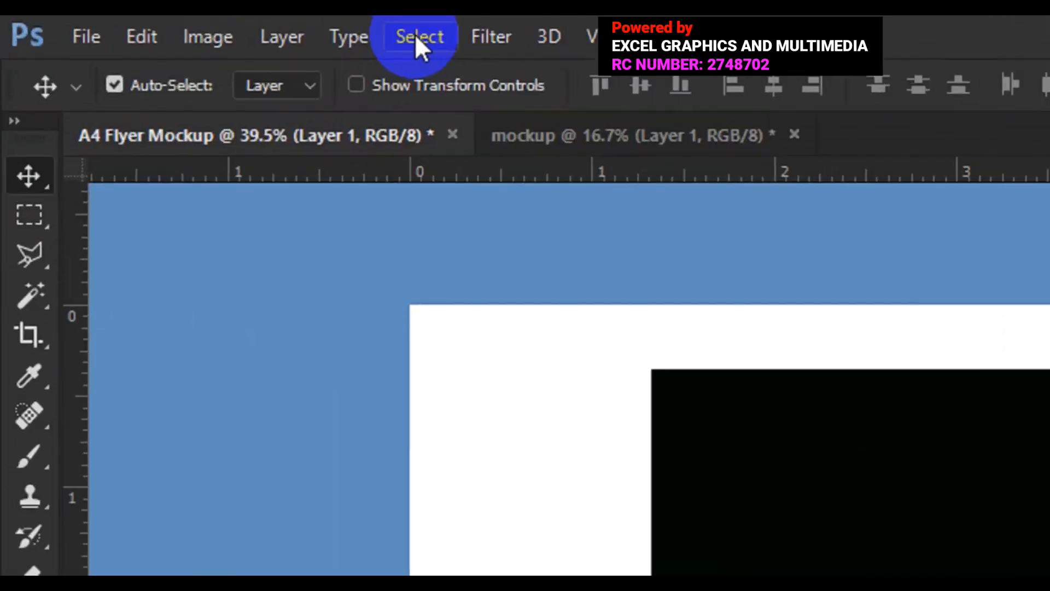
Select the entire A4 Flyer Mockup canvas and clear the selection again.
{"action": "left_click", "coordinate": [207, 25]}
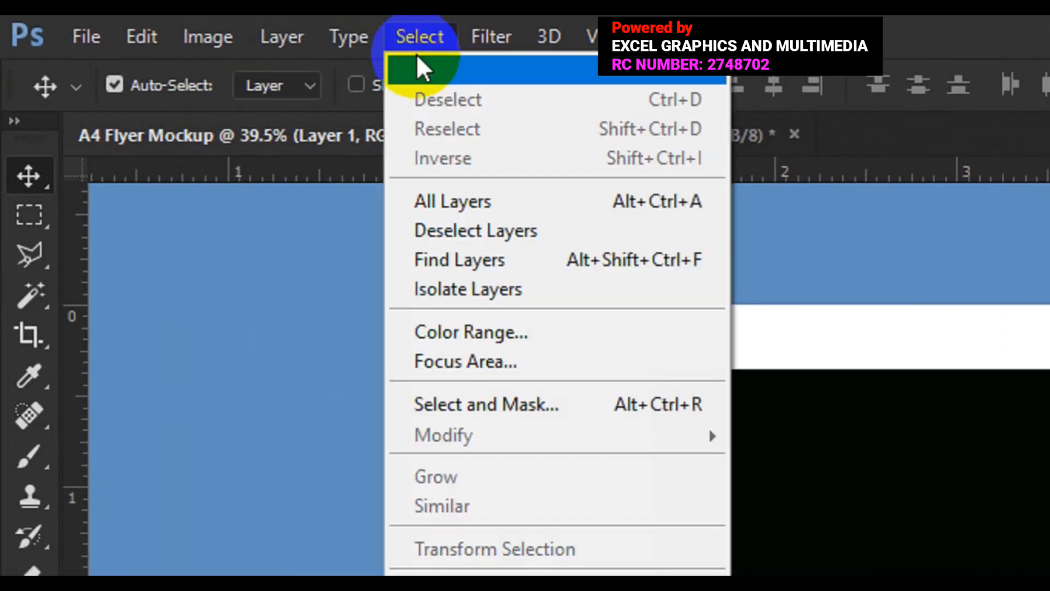
{"action": "left_click", "coordinate": [435, 69]}
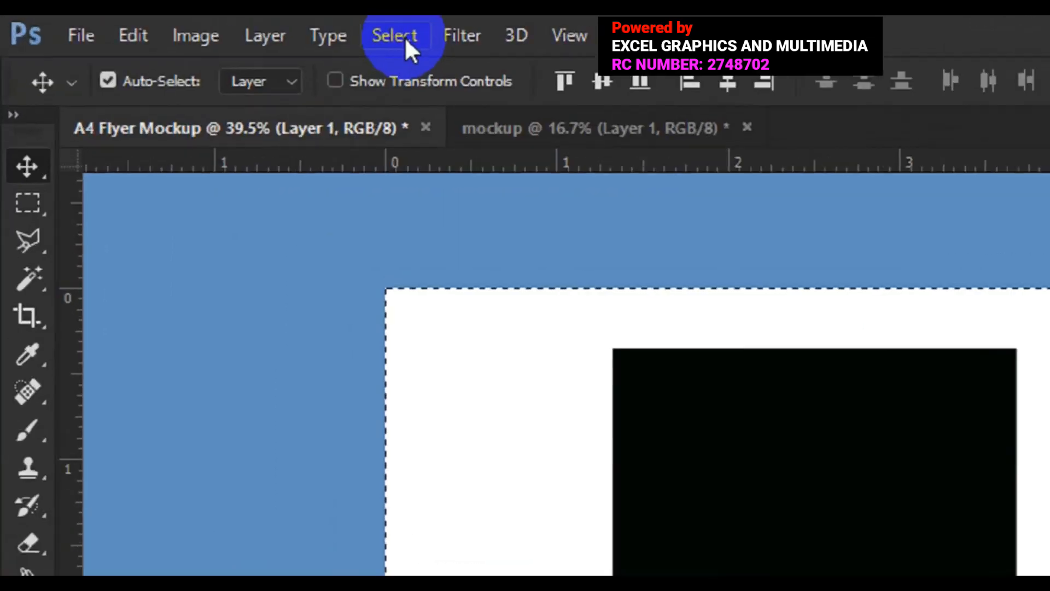
{"action": "left_click", "coordinate": [430, 38]}
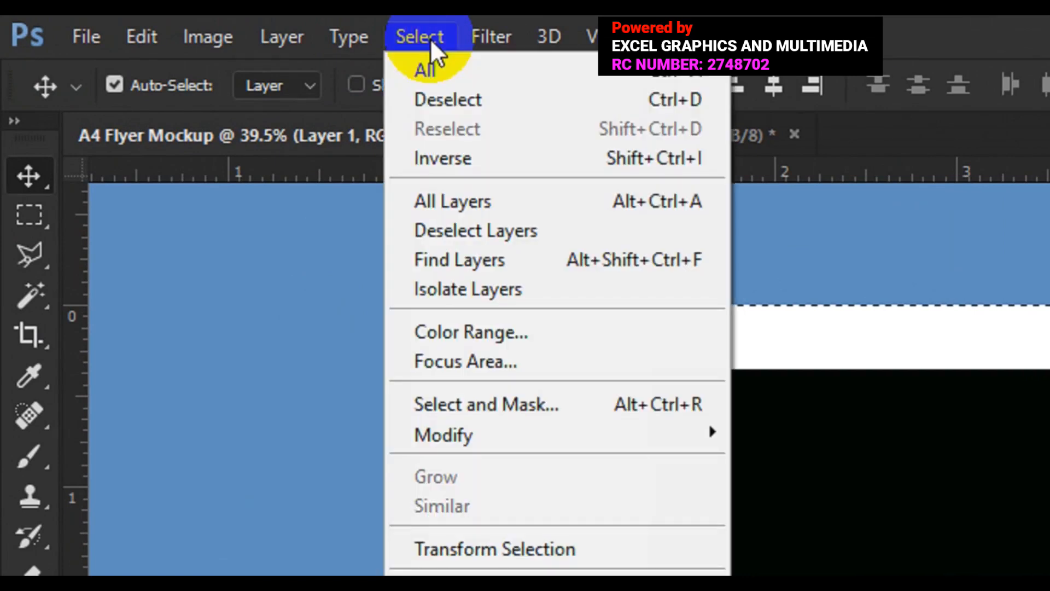
{"action": "left_click", "coordinate": [458, 98]}
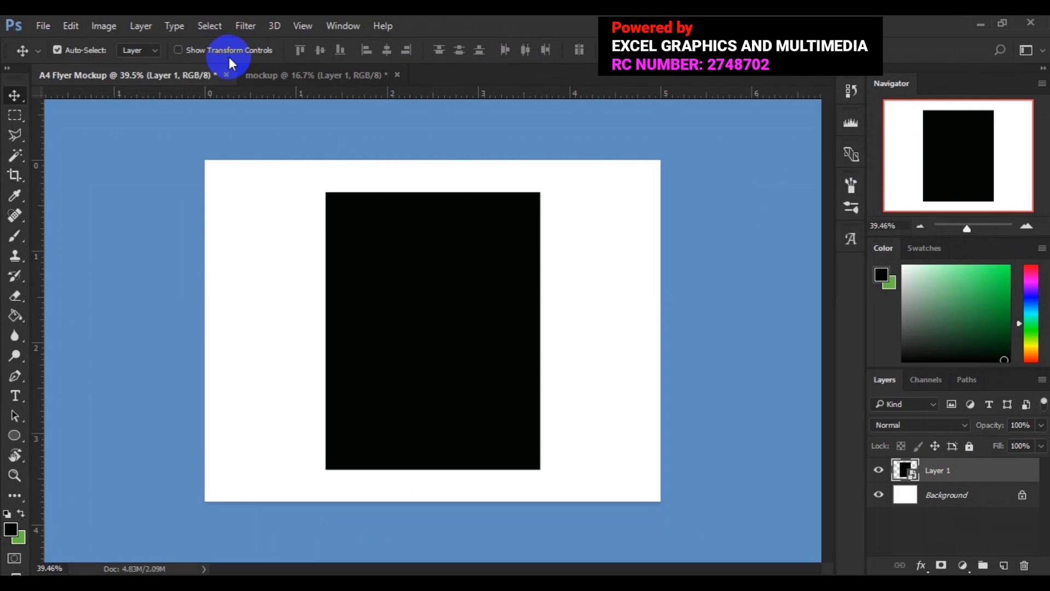
{"action": "key", "text": "ctrl"}
{"action": "key", "text": "ctrl+plus"}
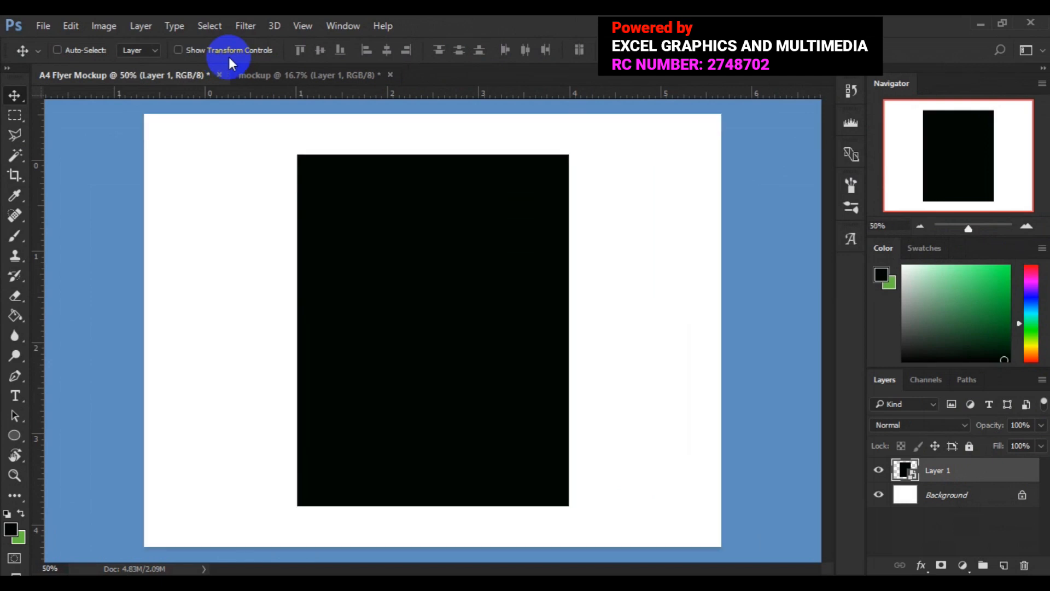
Make the Background layer active and choose the Rectangle tool for a shape at the black page's bottom edge.
{"action": "key", "text": "ctrl+plus"}
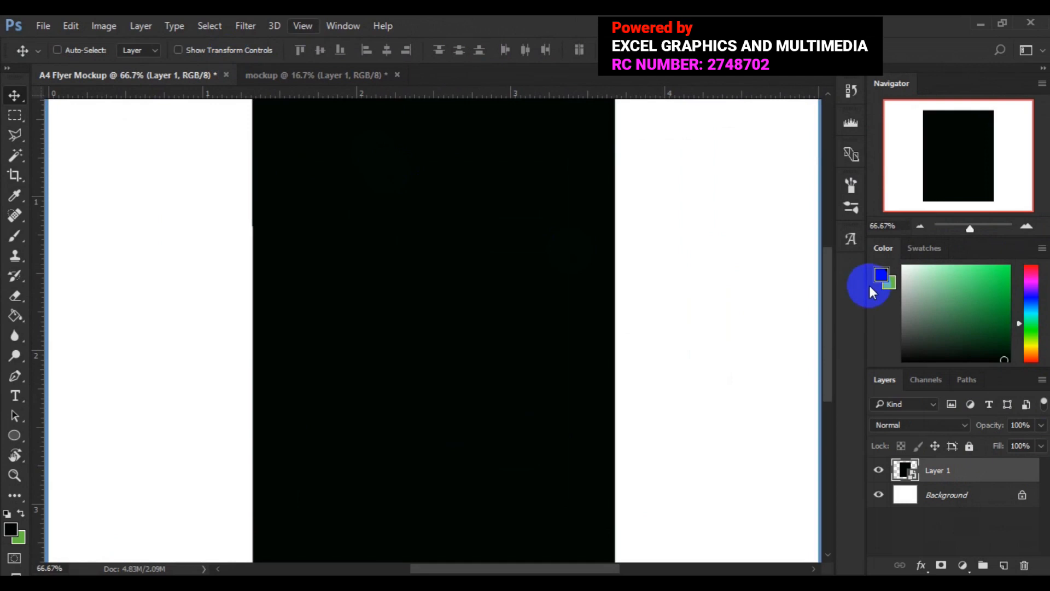
{"action": "left_click_drag", "start_coordinate": [832, 304], "coordinate": [829, 402]}
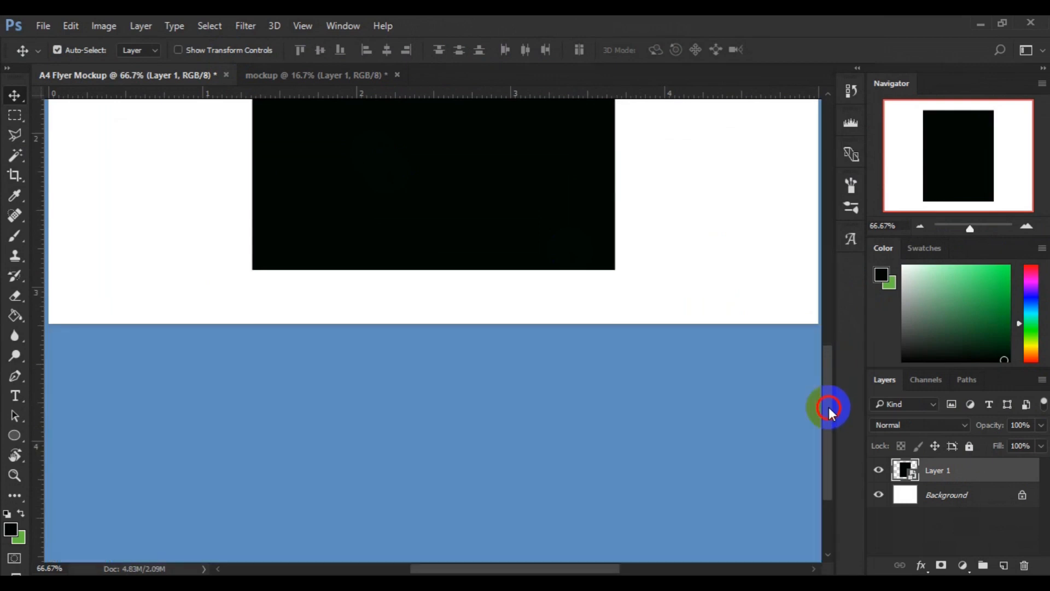
{"action": "left_click_drag", "start_coordinate": [828, 401], "coordinate": [827, 396]}
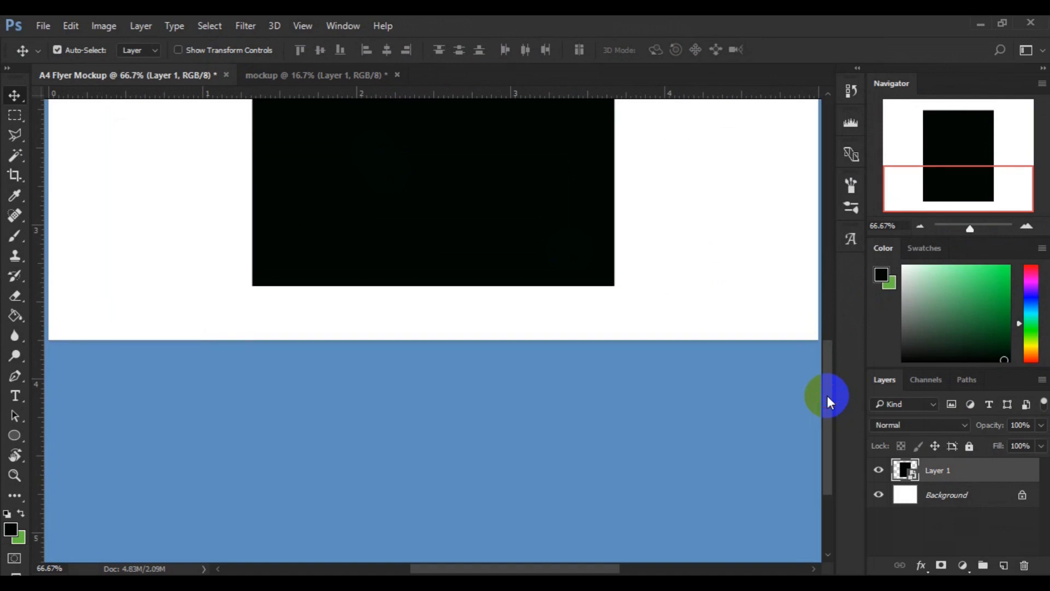
{"action": "left_click", "coordinate": [929, 498]}
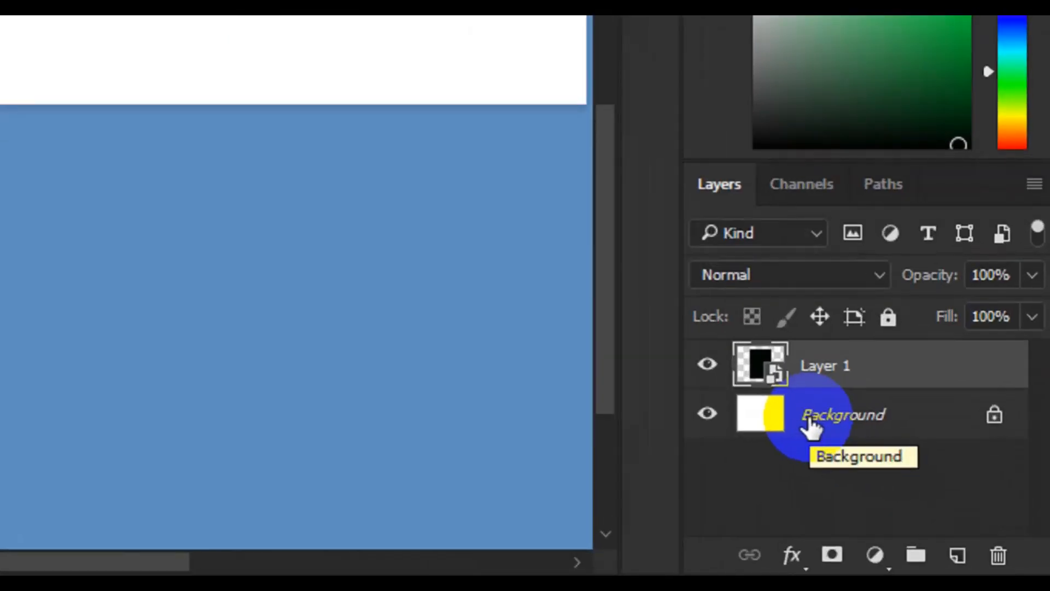
{"action": "left_click", "coordinate": [811, 428]}
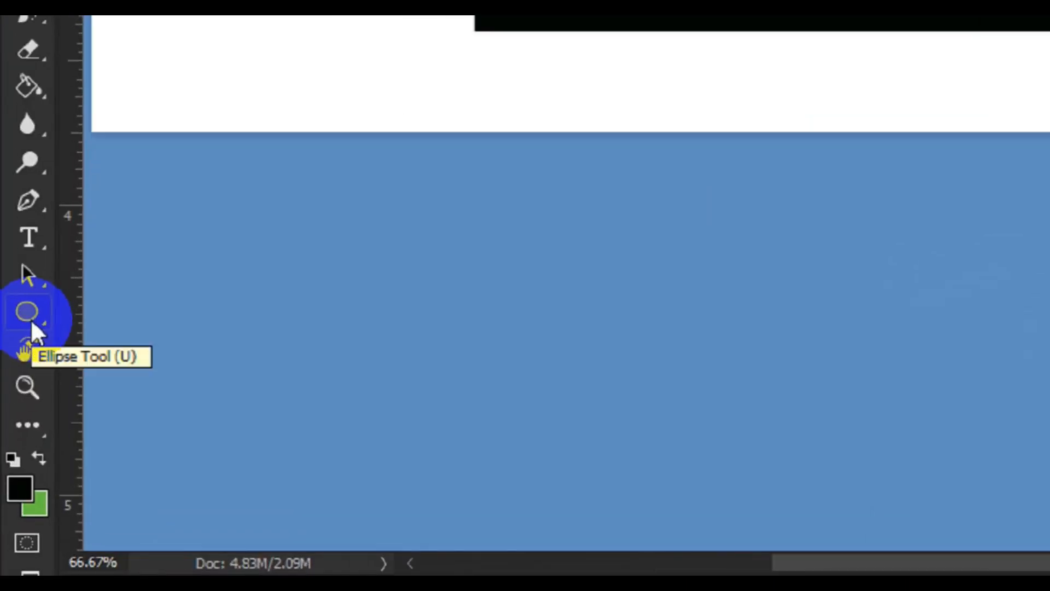
{"action": "left_click", "coordinate": [15, 435]}
{"action": "right_click", "coordinate": [33, 303]}
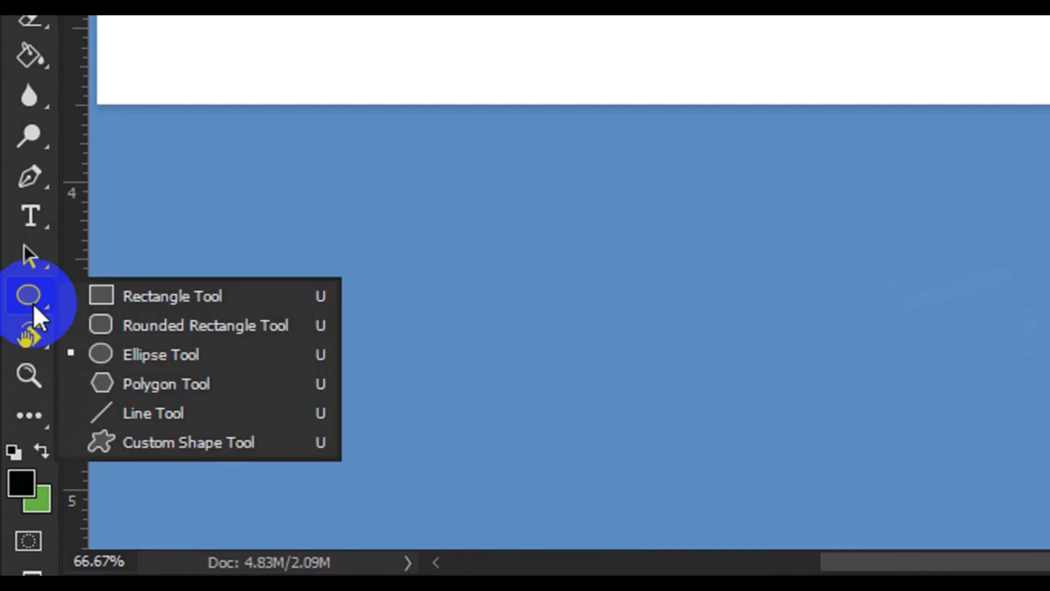
{"action": "left_click", "coordinate": [125, 303]}
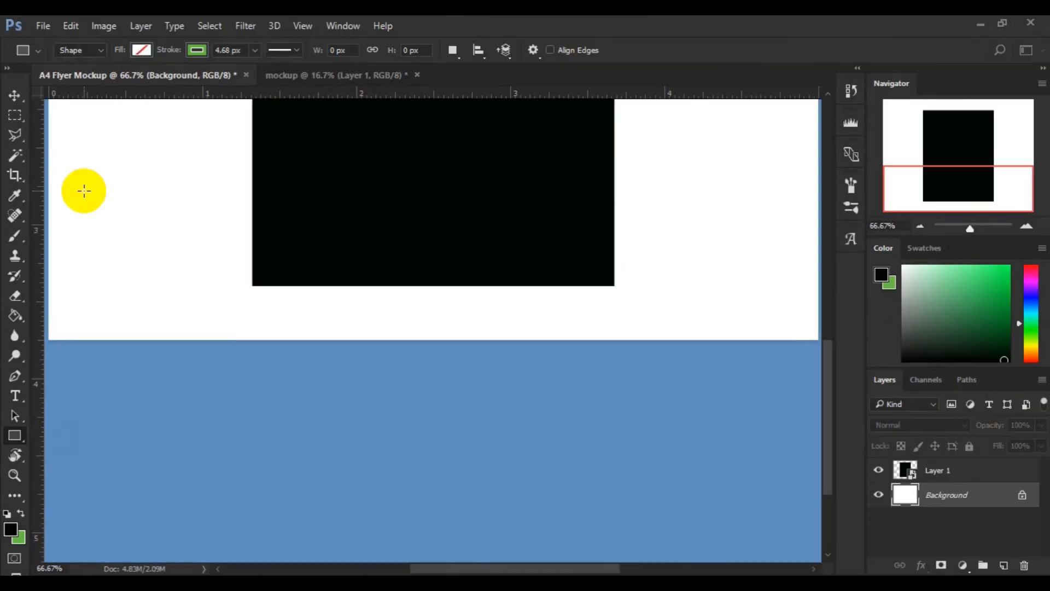
Set the rectangle shape's fill to mid grey and its stroke to No Color.
{"action": "left_click", "coordinate": [152, 17]}
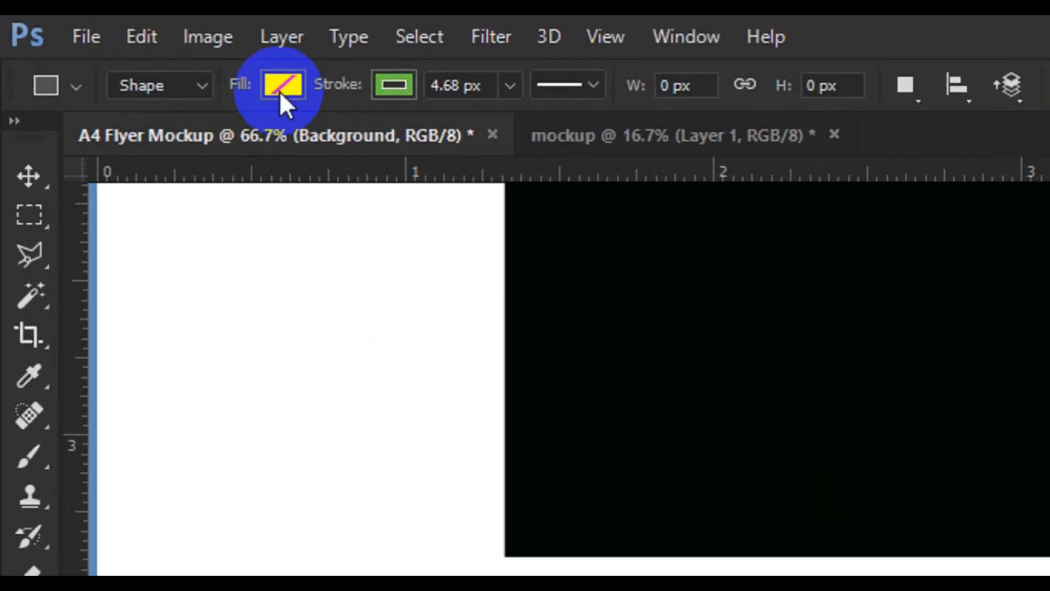
{"action": "left_click", "coordinate": [280, 88]}
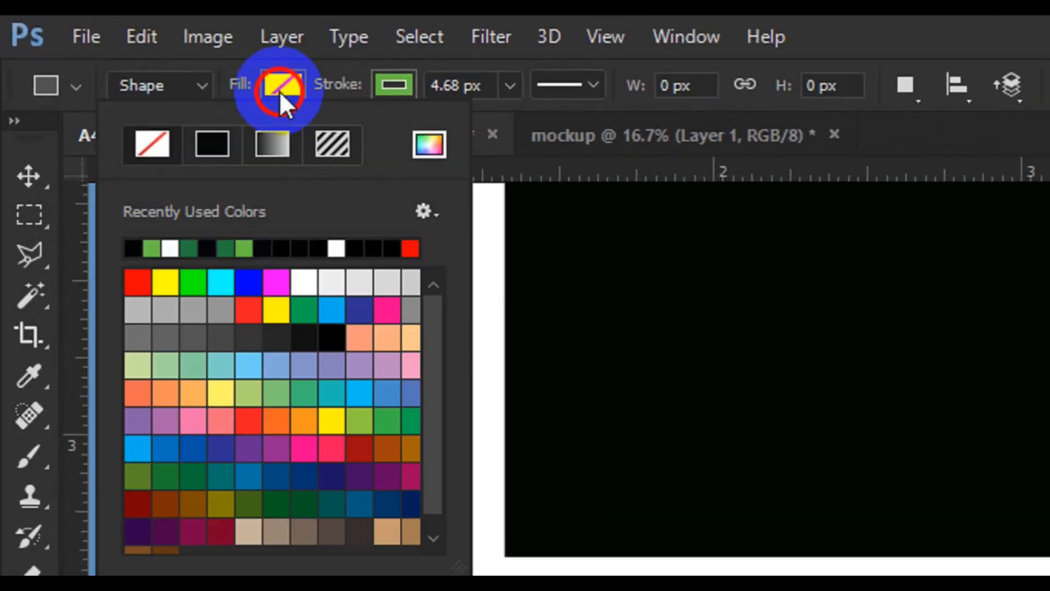
{"action": "left_click", "coordinate": [220, 310]}
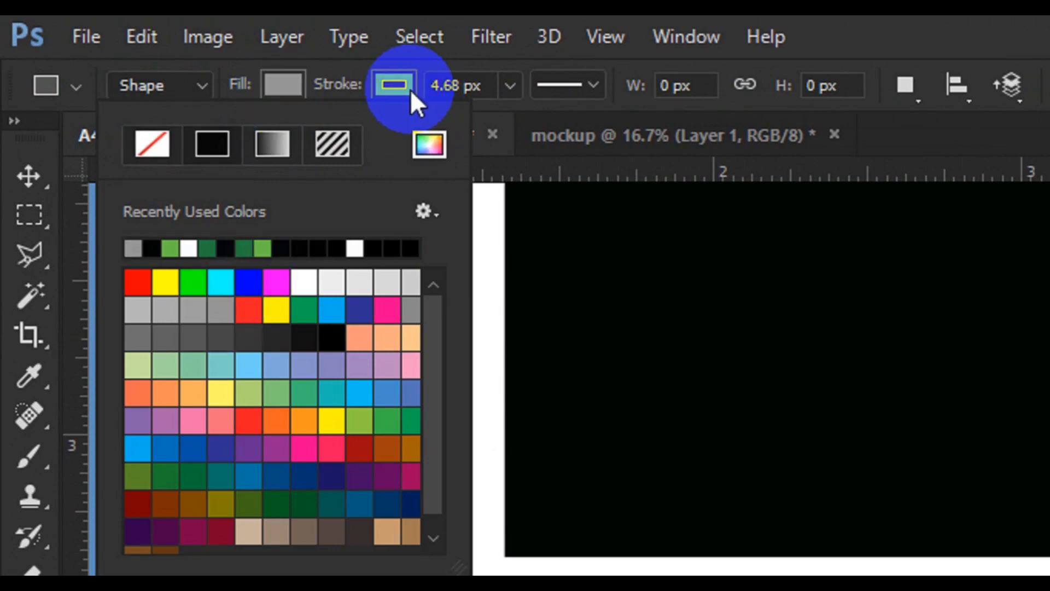
{"action": "left_click", "coordinate": [410, 89]}
{"action": "left_click", "coordinate": [264, 153]}
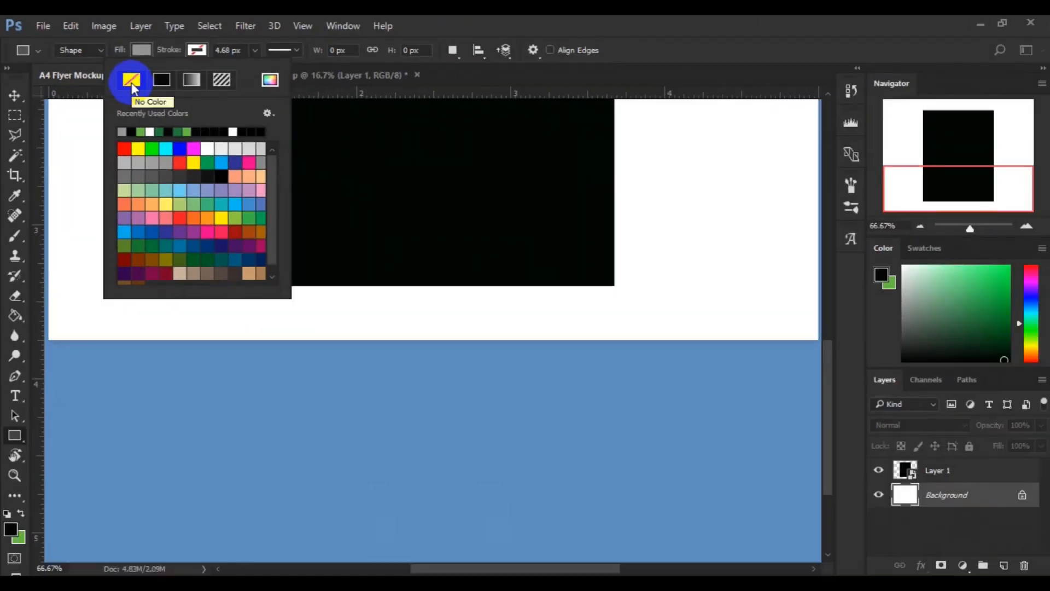
Draw a grey rectangle of about 704 x 40 px across the black page's bottom edge and dismiss its shape properties.
{"action": "left_click", "coordinate": [16, 436]}
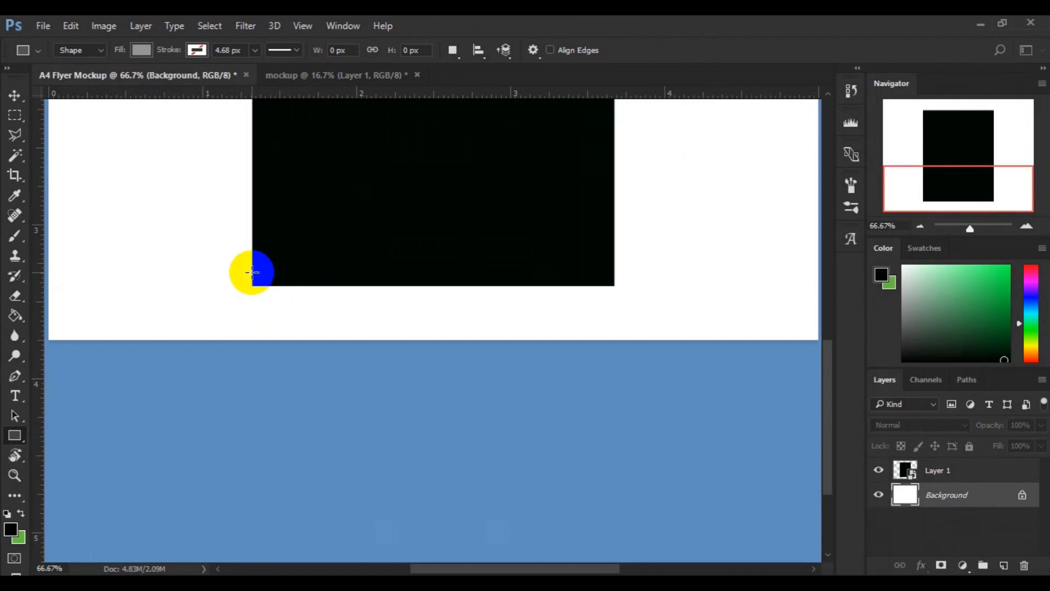
{"action": "left_click_drag", "start_coordinate": [252, 270], "coordinate": [611, 289]}
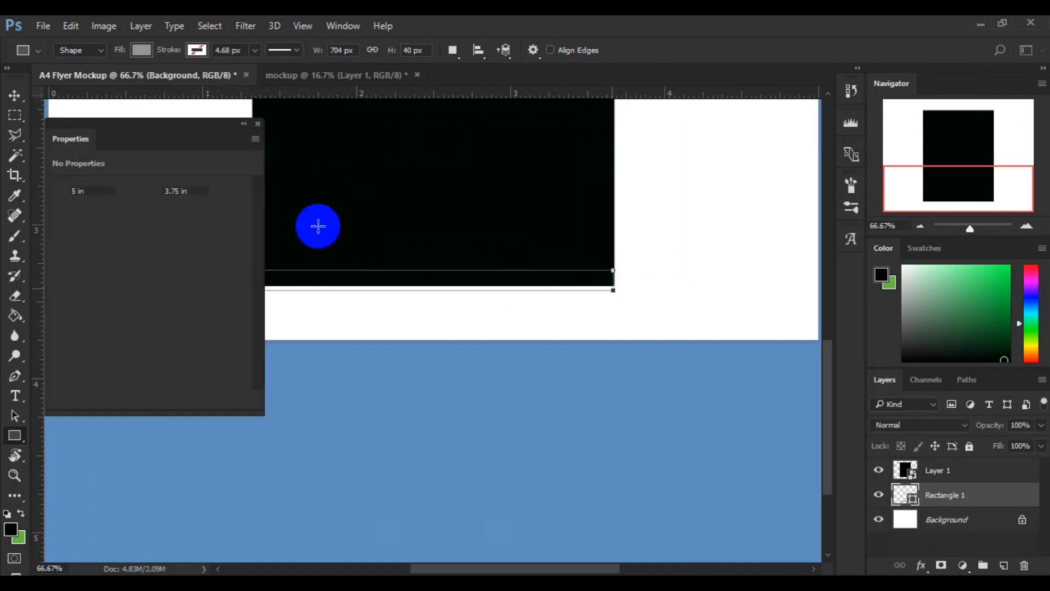
{"action": "left_click", "coordinate": [258, 124]}
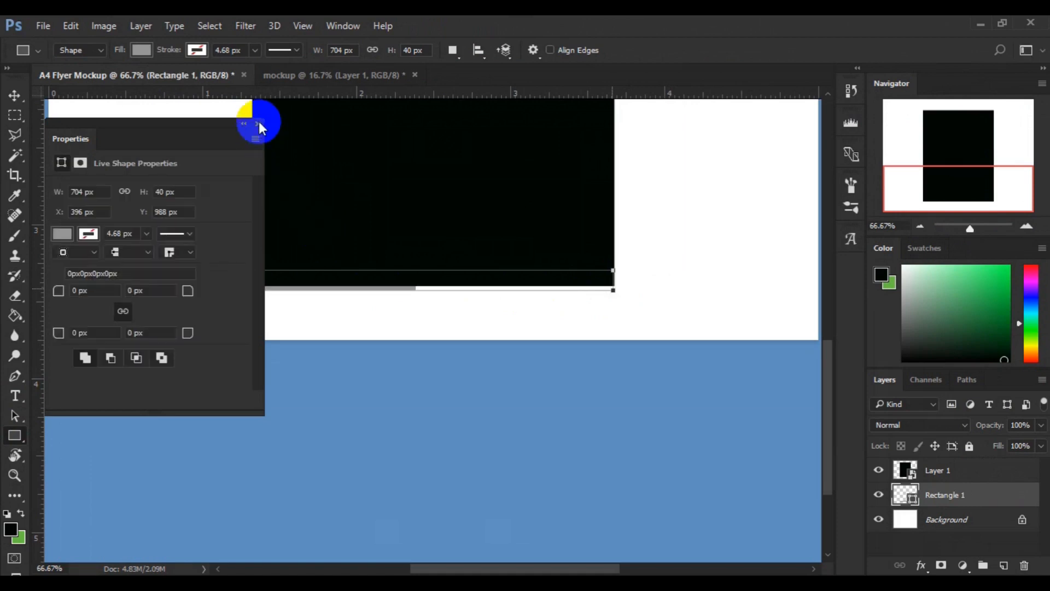
{"action": "left_click", "coordinate": [258, 126]}
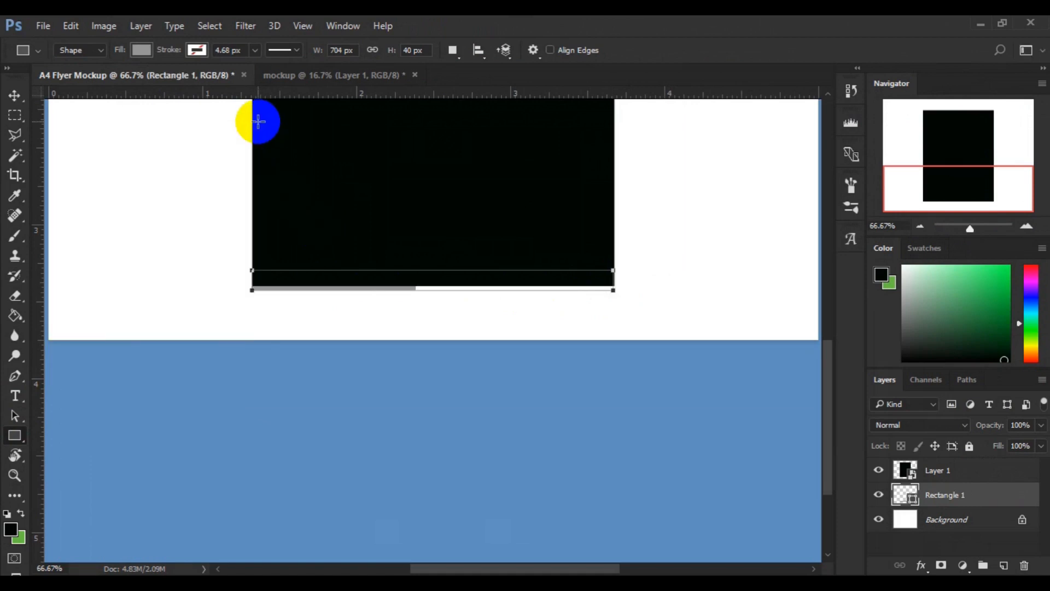
Nudge the grey rectangle straight down to Y 1026 px with Free Transform.
{"action": "left_click", "coordinate": [16, 102]}
{"action": "left_click", "coordinate": [132, 268]}
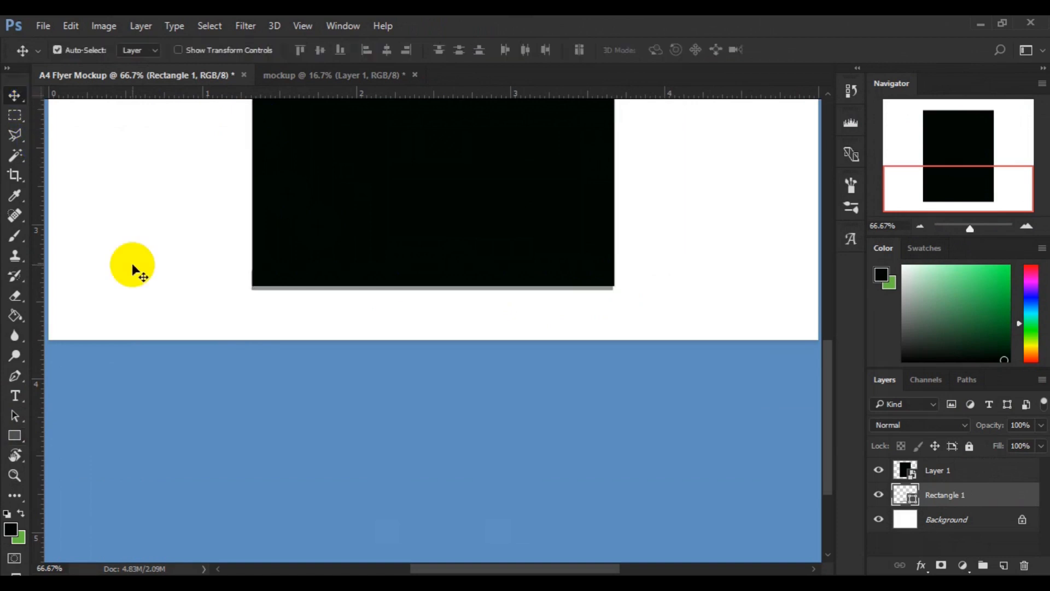
{"action": "key", "text": "ctrl"}
{"action": "key", "text": "ctrl+t"}
{"action": "key", "text": "Down"}
{"action": "key", "text": "Down"}
{"action": "key", "text": "Down"}
{"action": "key", "text": "Down"}
{"action": "key", "text": "Down"}
{"action": "key", "text": "Down"}
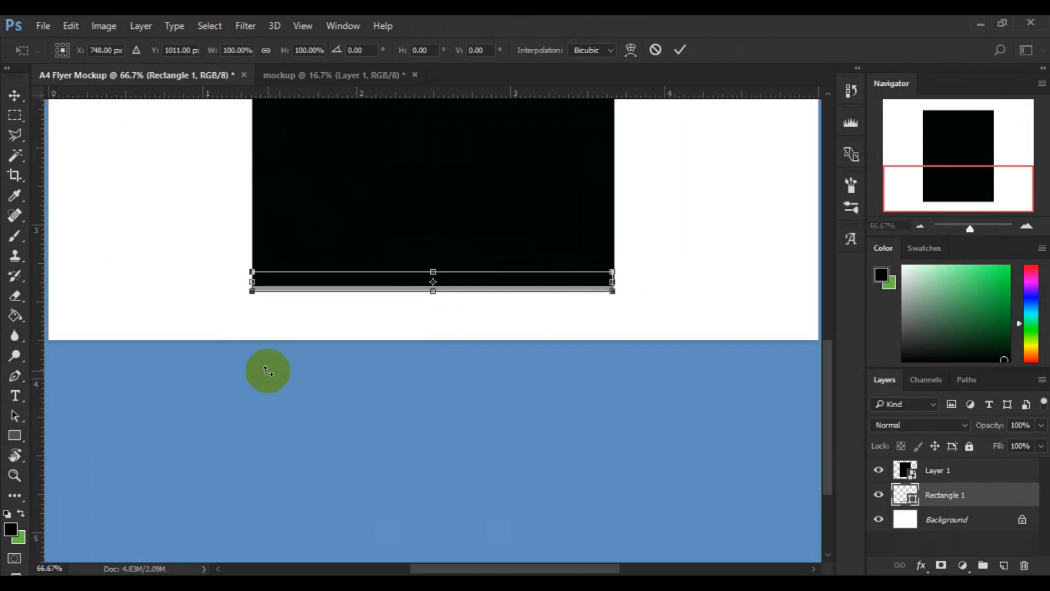
{"action": "key", "text": "Down"}
{"action": "key", "text": "Down"}
{"action": "key", "text": "Down"}
{"action": "key", "text": "Down"}
{"action": "key", "text": "Down"}
{"action": "key", "text": "Down"}
{"action": "key", "text": "Down"}
{"action": "key", "text": "Down"}
{"action": "key", "text": "Down"}
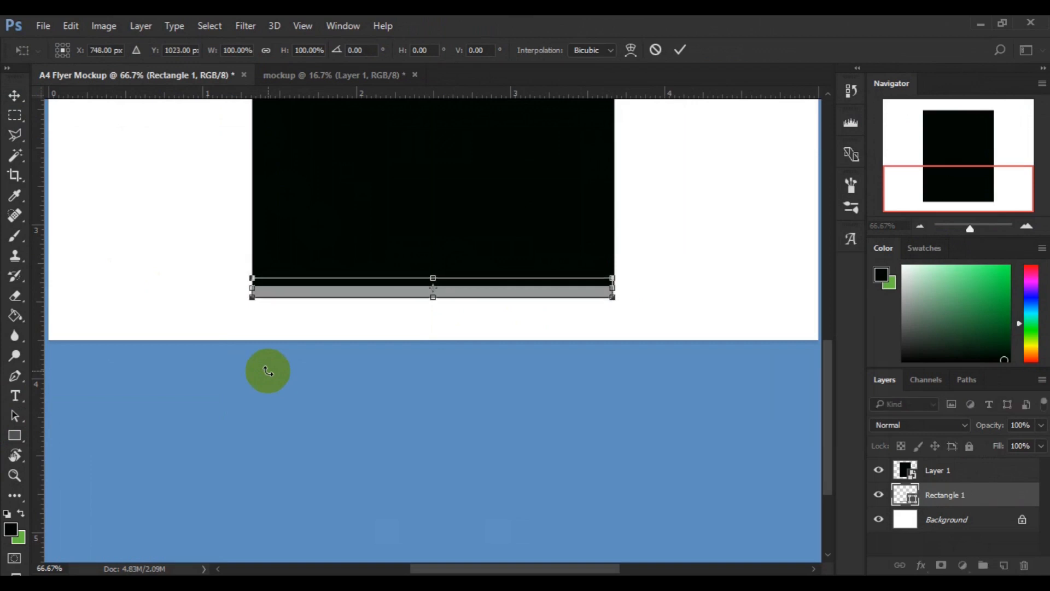
{"action": "key", "text": "Down"}
{"action": "key", "text": "Down"}
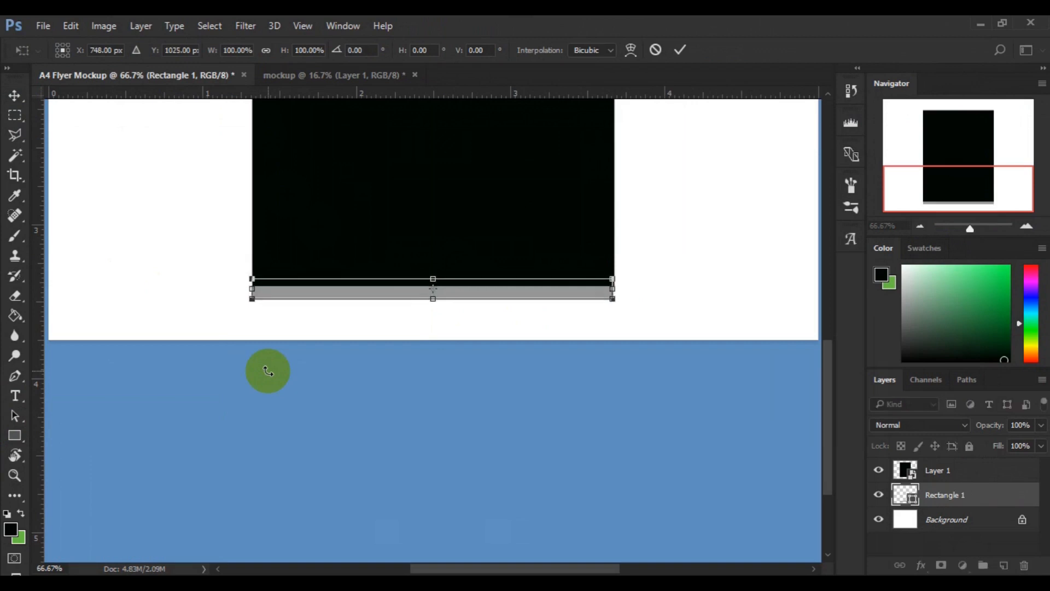
{"action": "key", "text": "Down"}
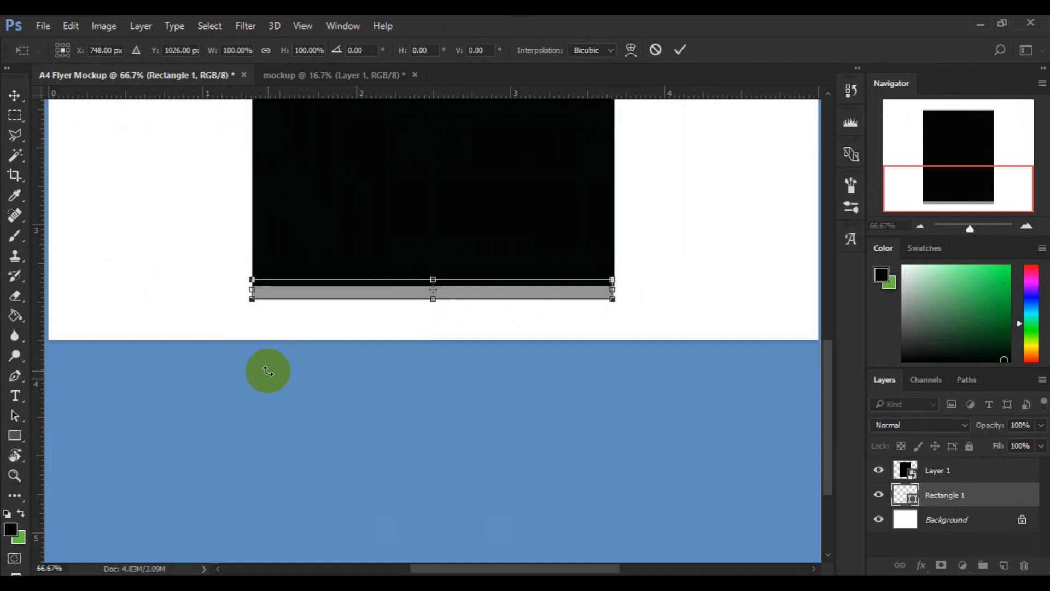
Widen the grey rectangle to 100.43% to match the page's right edge, nudge it down to Y 1028 px and apply the transform.
{"action": "key", "text": "ctrl+plus"}
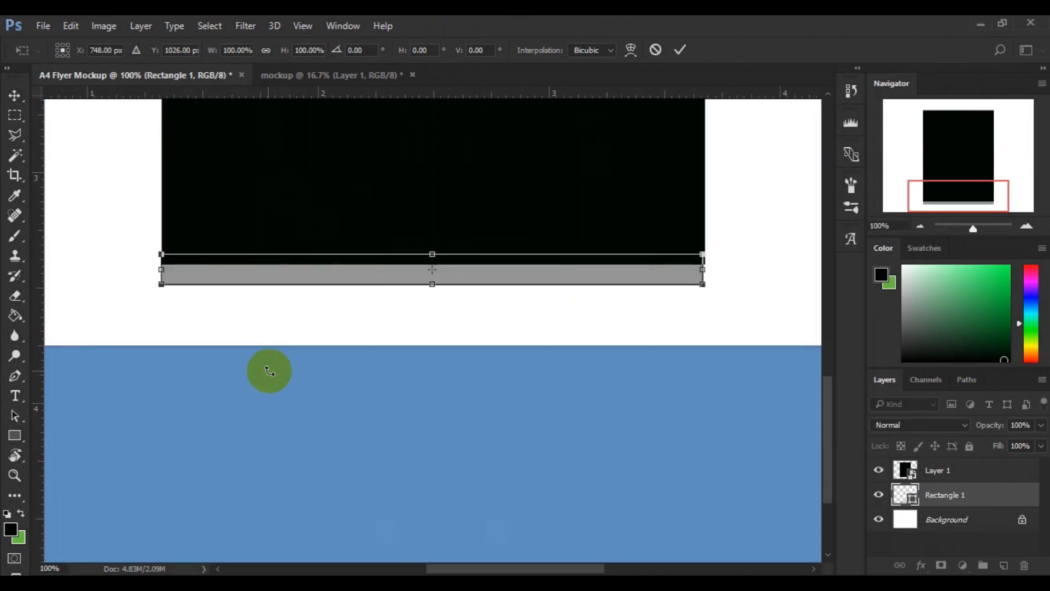
{"action": "left_click_drag", "start_coordinate": [701, 267], "coordinate": [705, 267]}
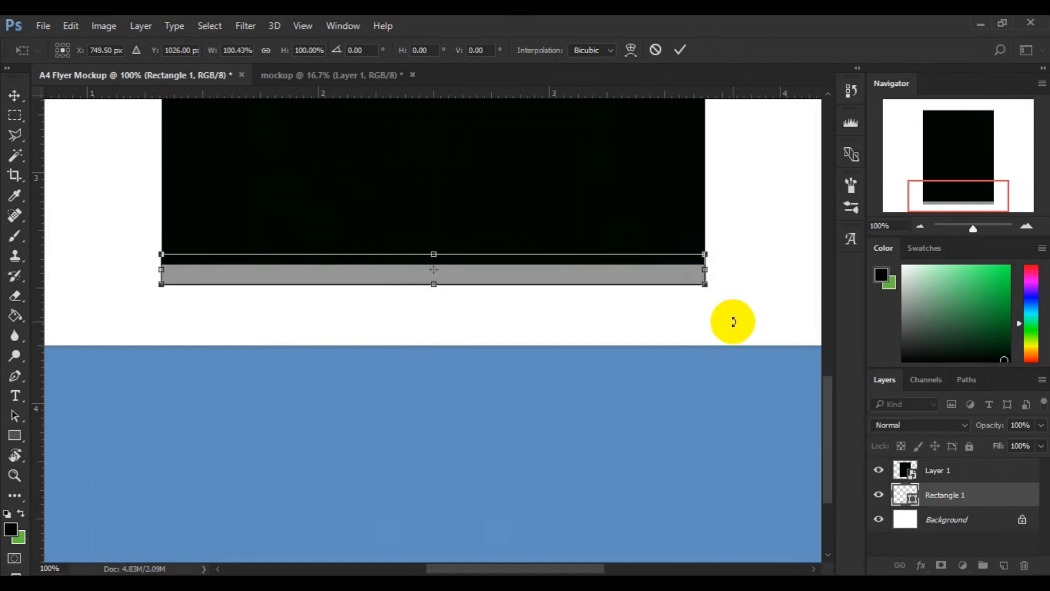
{"action": "key", "text": "Down"}
{"action": "key", "text": "Down"}
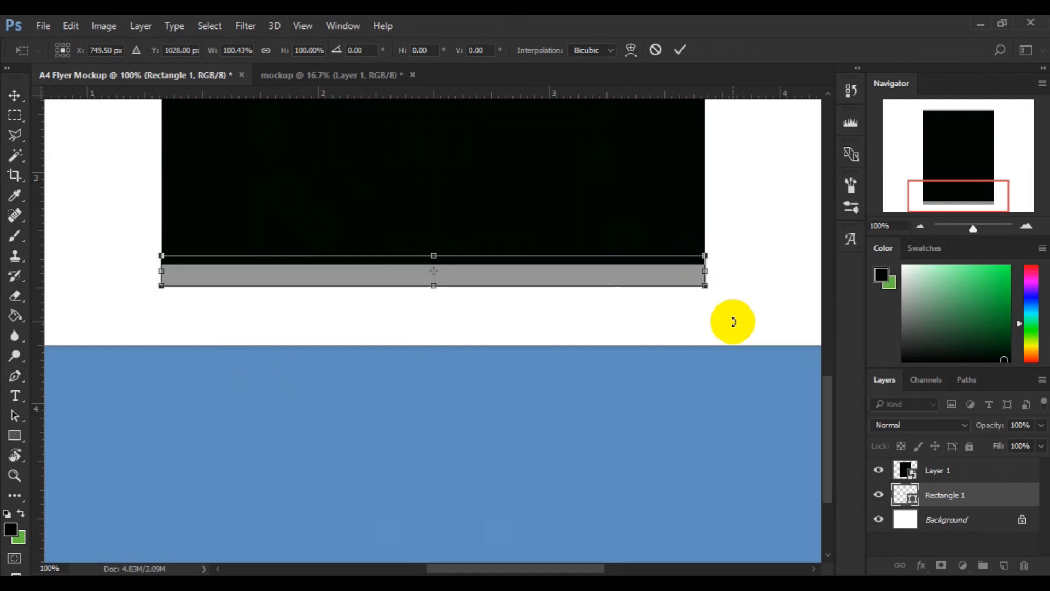
{"action": "left_click", "coordinate": [680, 48]}
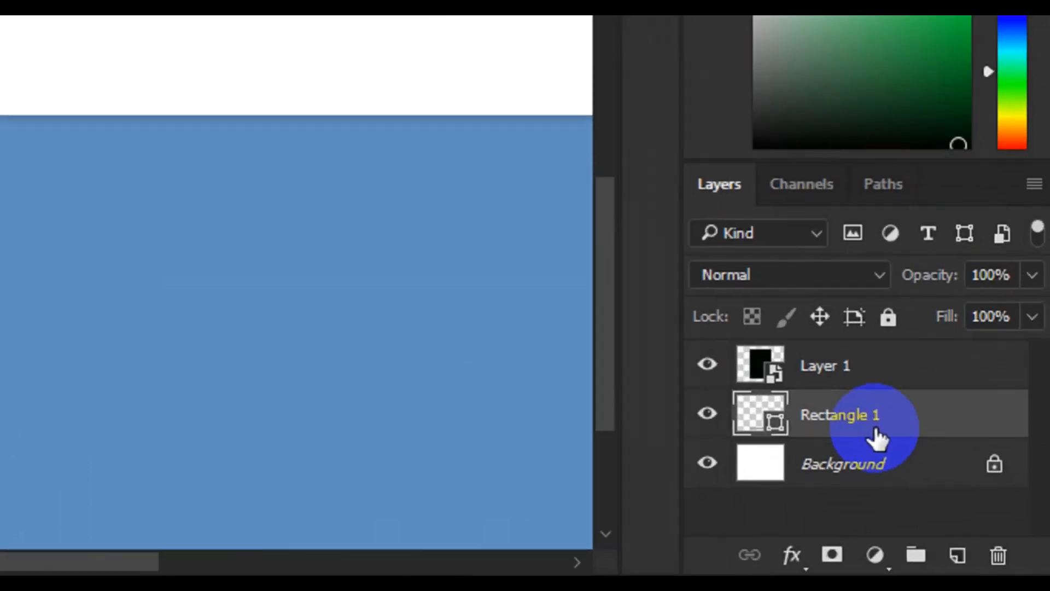
Rasterize the grey rectangle's layer and warp the middle of its bottom edge upward into a shallow arch.
{"action": "right_click", "coordinate": [963, 503]}
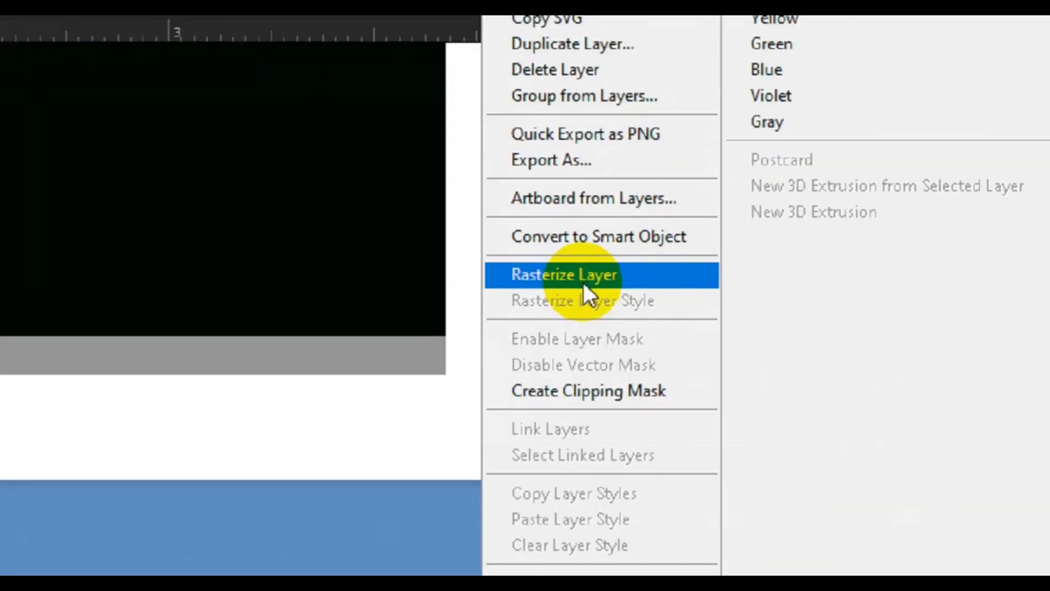
{"action": "left_click", "coordinate": [782, 235]}
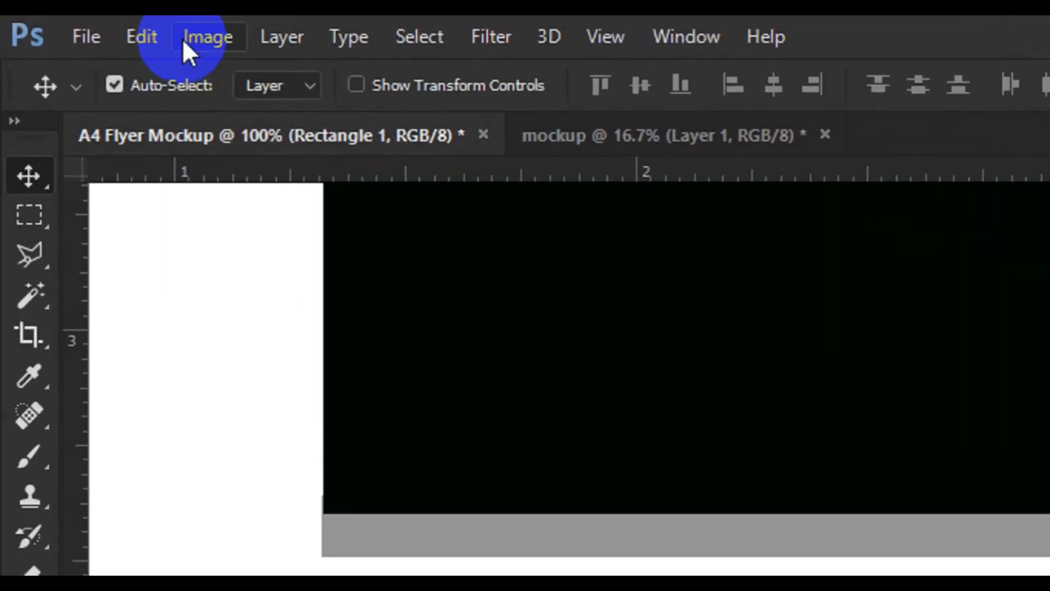
{"action": "left_click", "coordinate": [156, 37]}
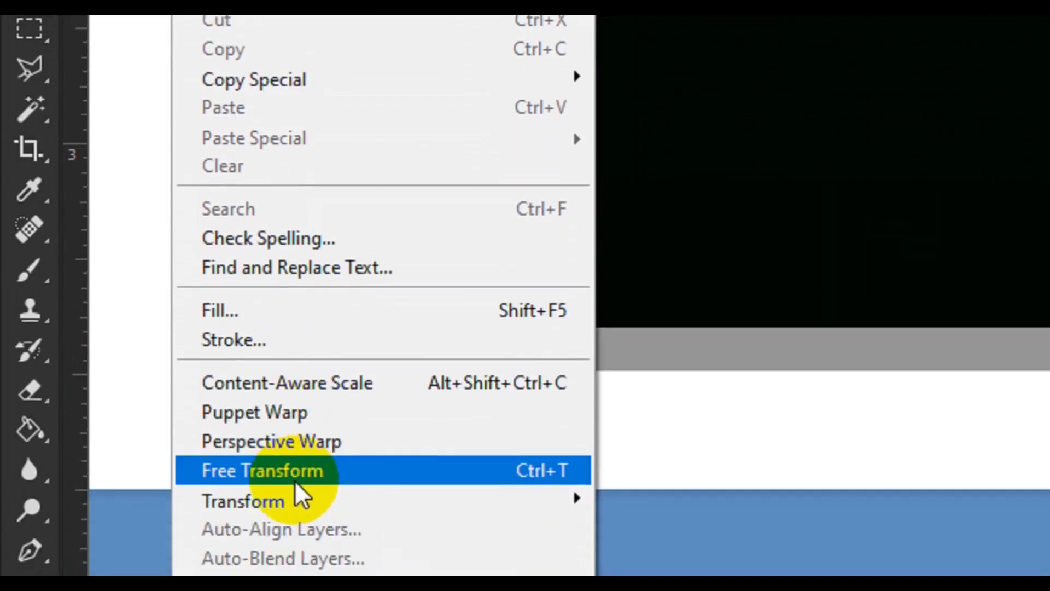
{"action": "mouse_move", "coordinate": [295, 471]}
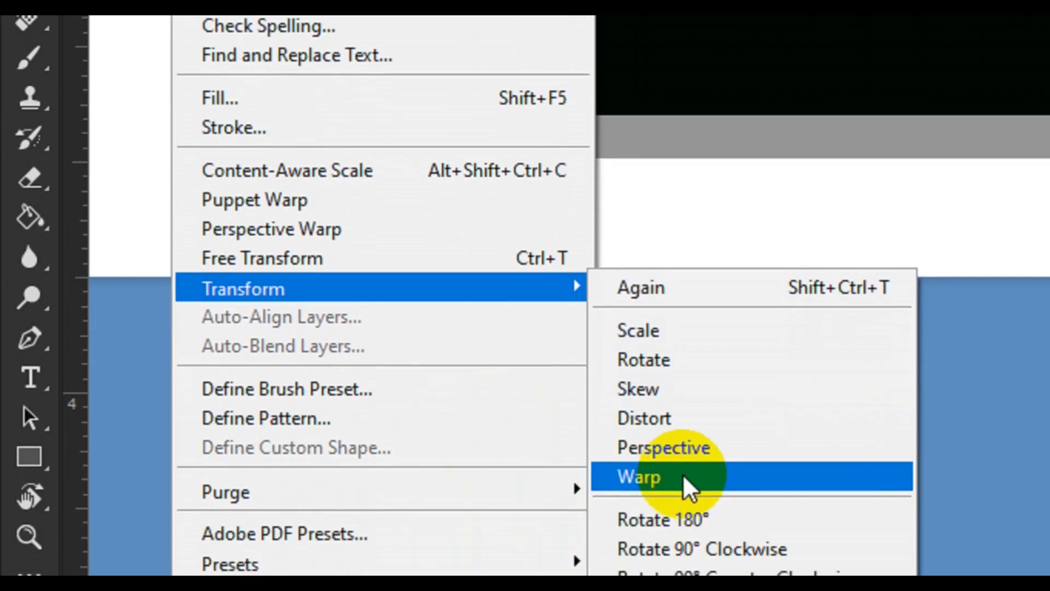
{"action": "left_click", "coordinate": [681, 457]}
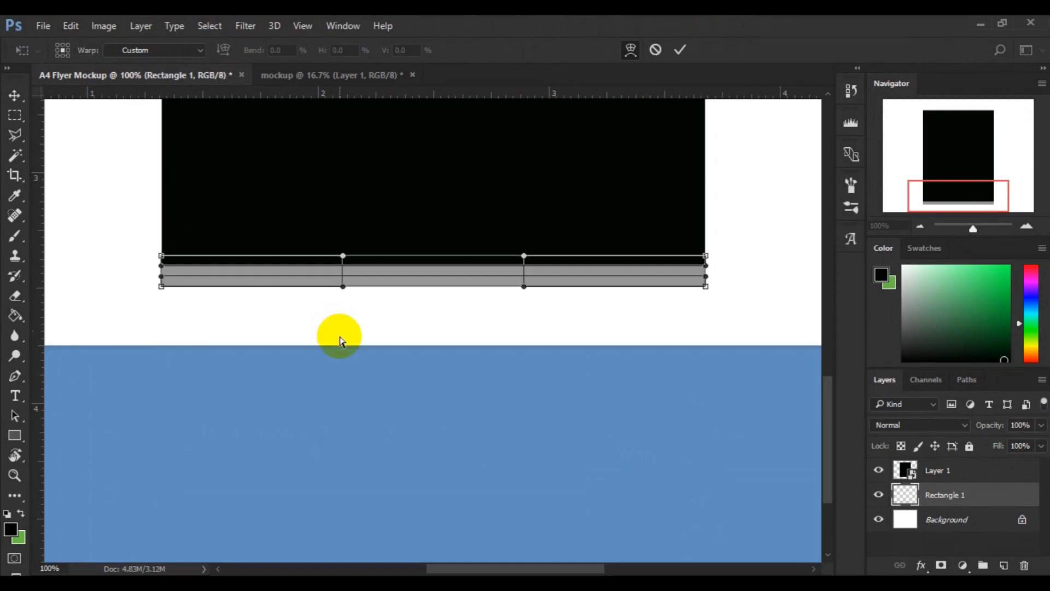
{"action": "left_click_drag", "start_coordinate": [344, 289], "coordinate": [344, 267]}
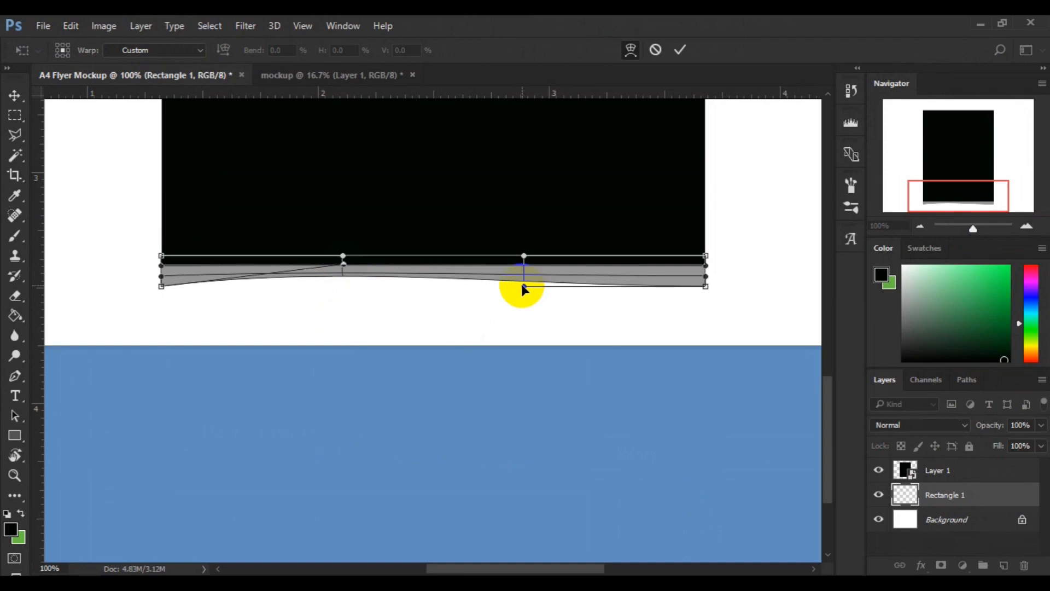
{"action": "left_click_drag", "start_coordinate": [524, 288], "coordinate": [524, 266]}
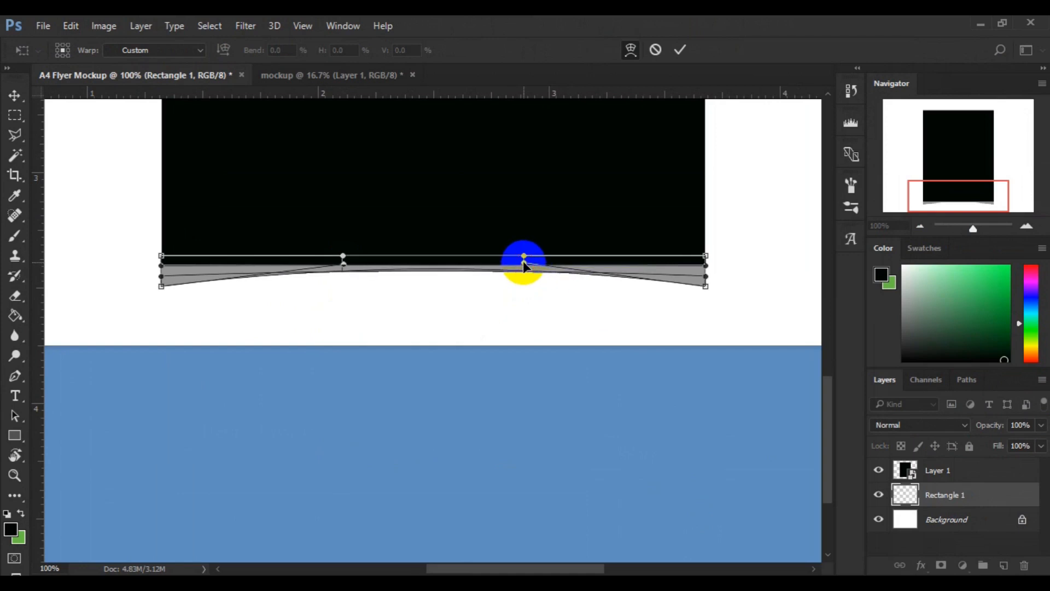
Refine the arch by raising both bottom-edge warp handles close to the rectangle's top edge, and apply the warp.
{"action": "left_click_drag", "start_coordinate": [524, 266], "coordinate": [524, 258]}
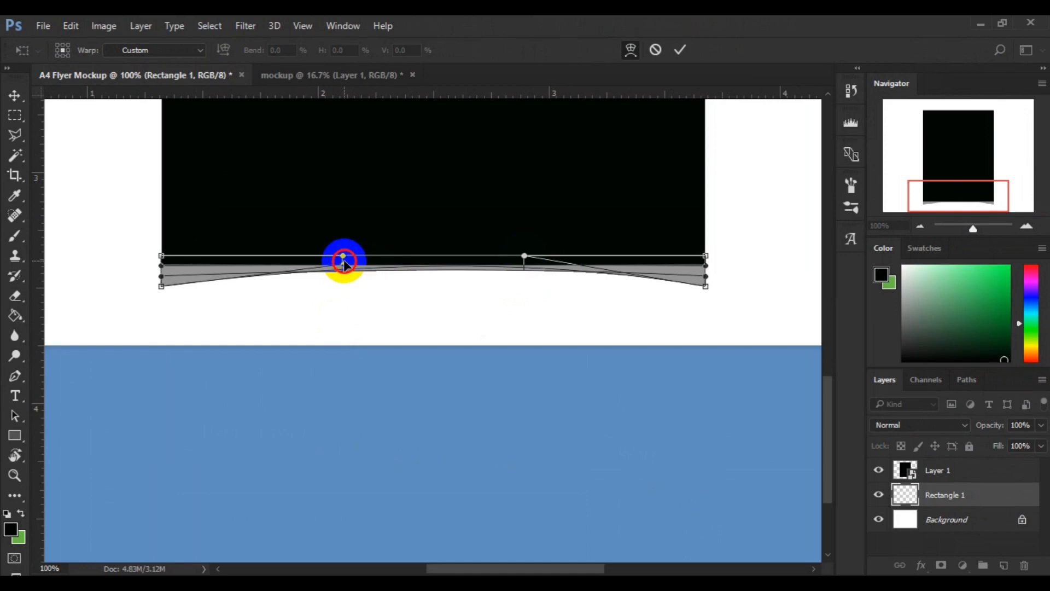
{"action": "left_click_drag", "start_coordinate": [344, 259], "coordinate": [344, 258]}
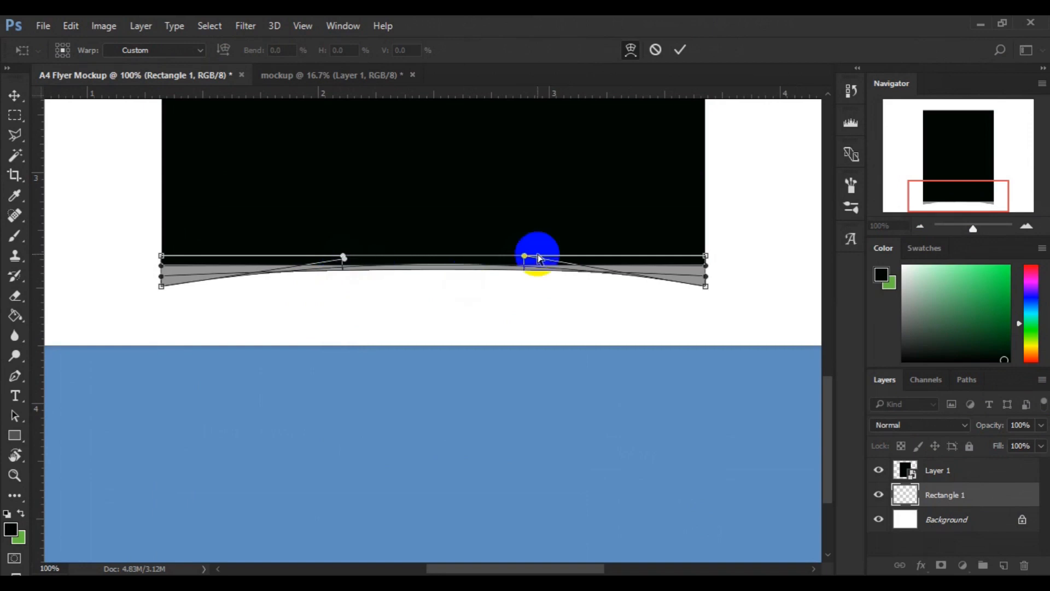
{"action": "left_click_drag", "start_coordinate": [524, 257], "coordinate": [523, 251]}
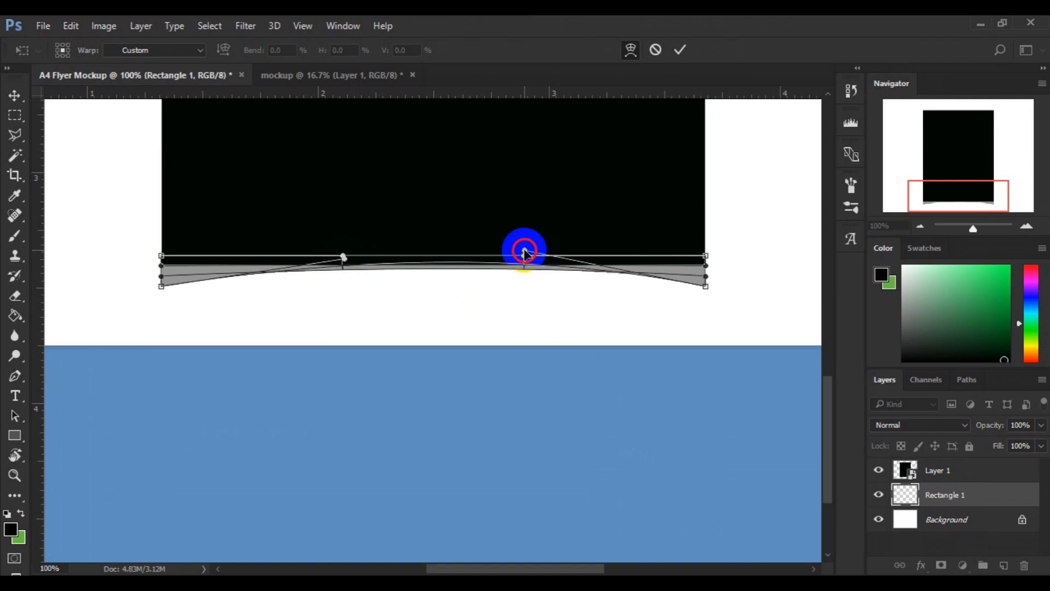
{"action": "left_click_drag", "start_coordinate": [524, 251], "coordinate": [524, 257]}
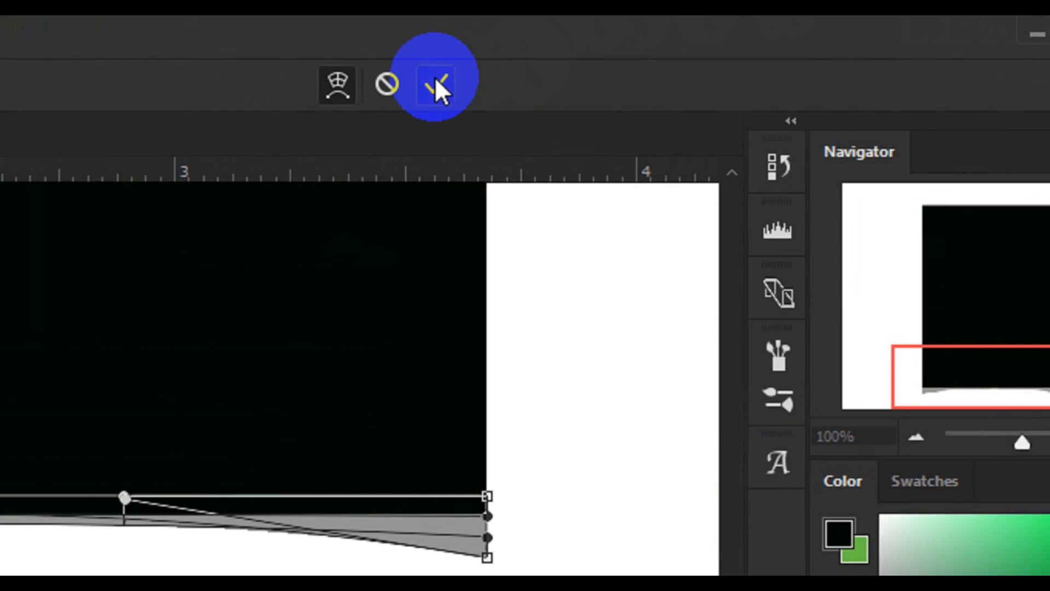
{"action": "left_click", "coordinate": [435, 83]}
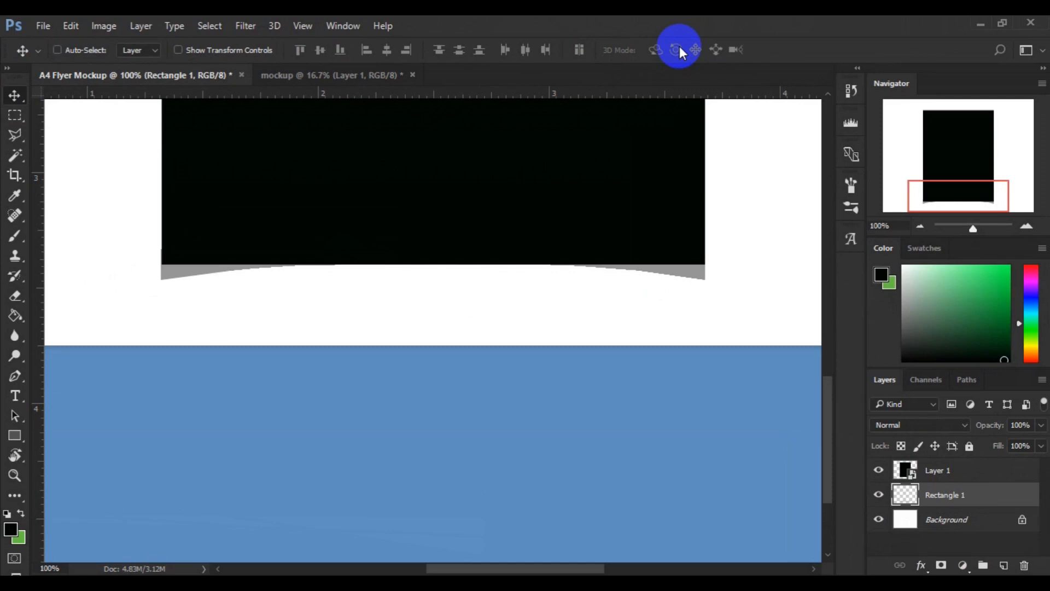
Adjust the warped grey shape's vertical position with small nudges so it sits slightly lower beneath the page's bottom edge.
{"action": "key", "text": "ctrl+0"}
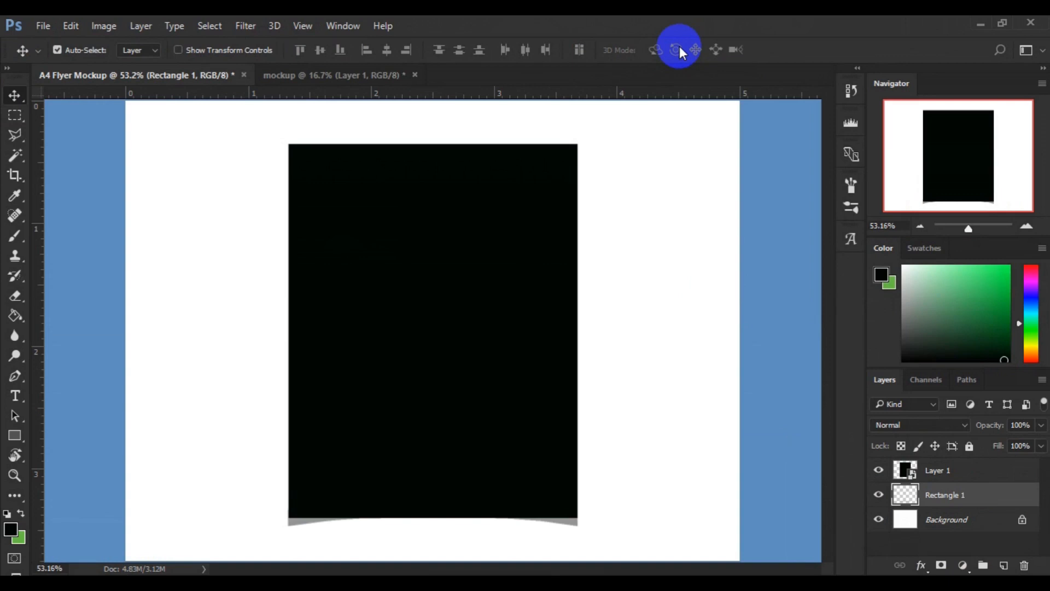
{"action": "key", "text": "Down"}
{"action": "key", "text": "Down"}
{"action": "key", "text": "Down"}
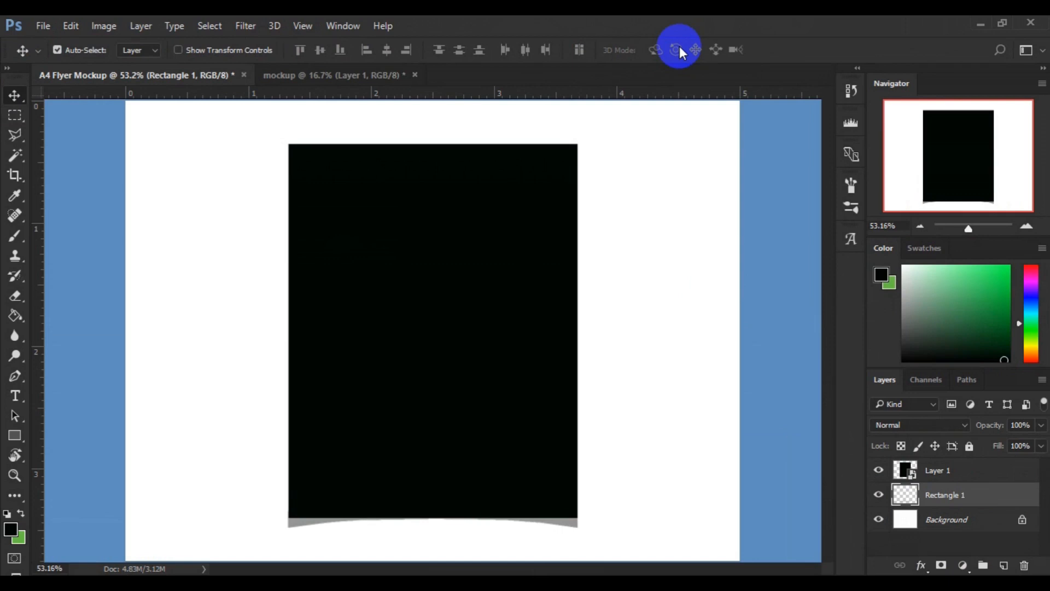
{"action": "key", "text": "Down"}
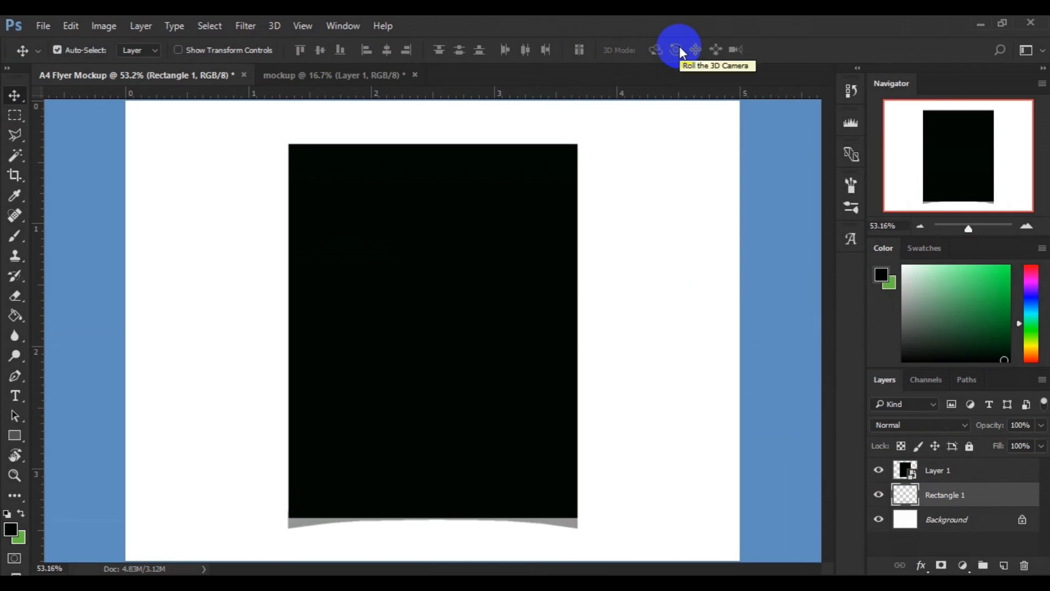
{"action": "key", "text": "Up"}
{"action": "key", "text": "Up"}
{"action": "key", "text": "Up"}
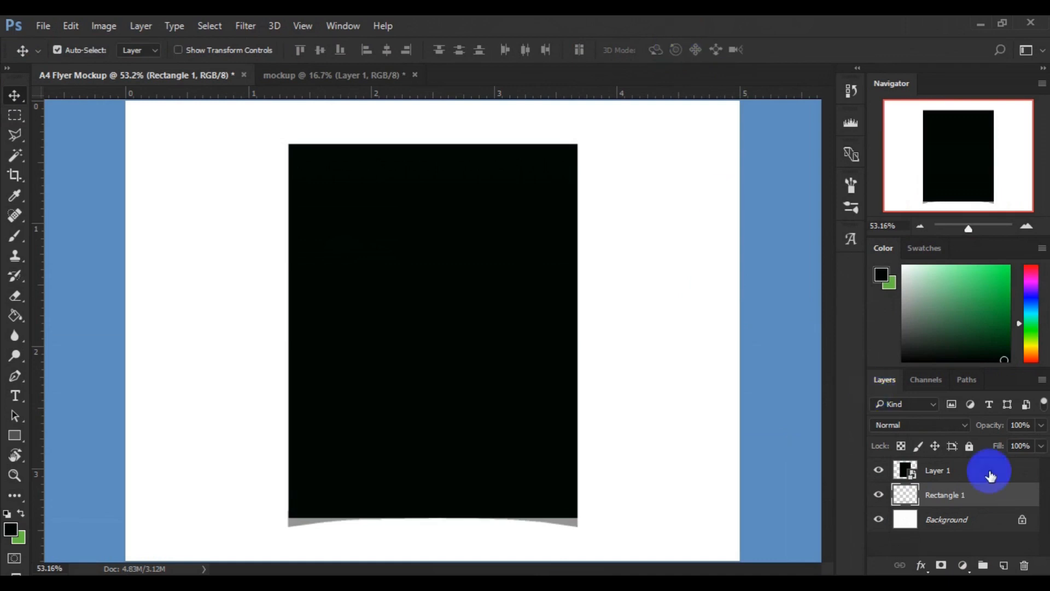
Group the black page with the grey shadow layer and duplicate the group.
{"action": "left_click", "coordinate": [951, 473]}
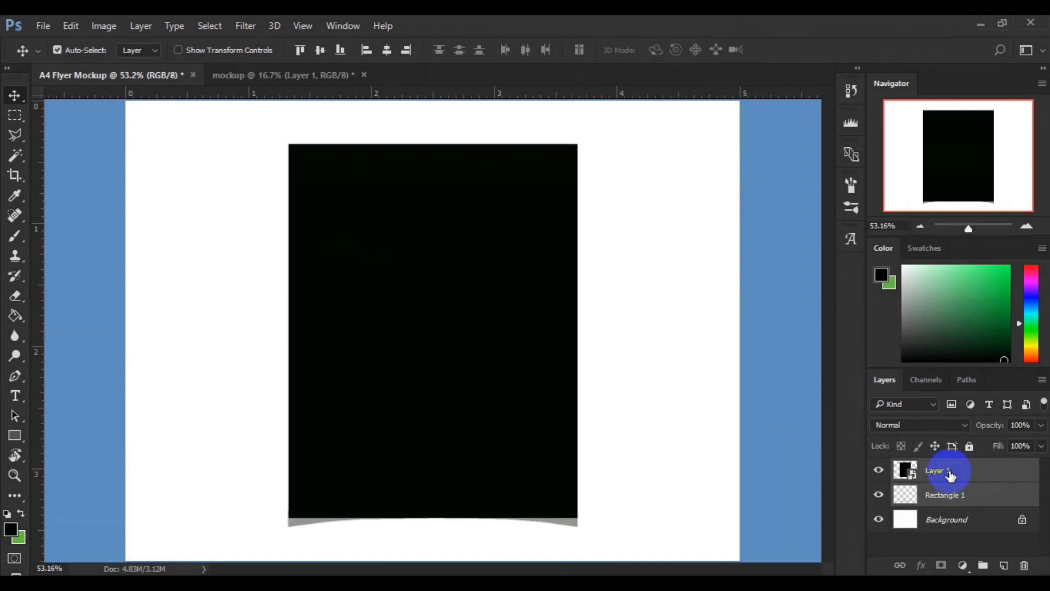
{"action": "left_click_drag", "start_coordinate": [951, 475], "coordinate": [982, 563]}
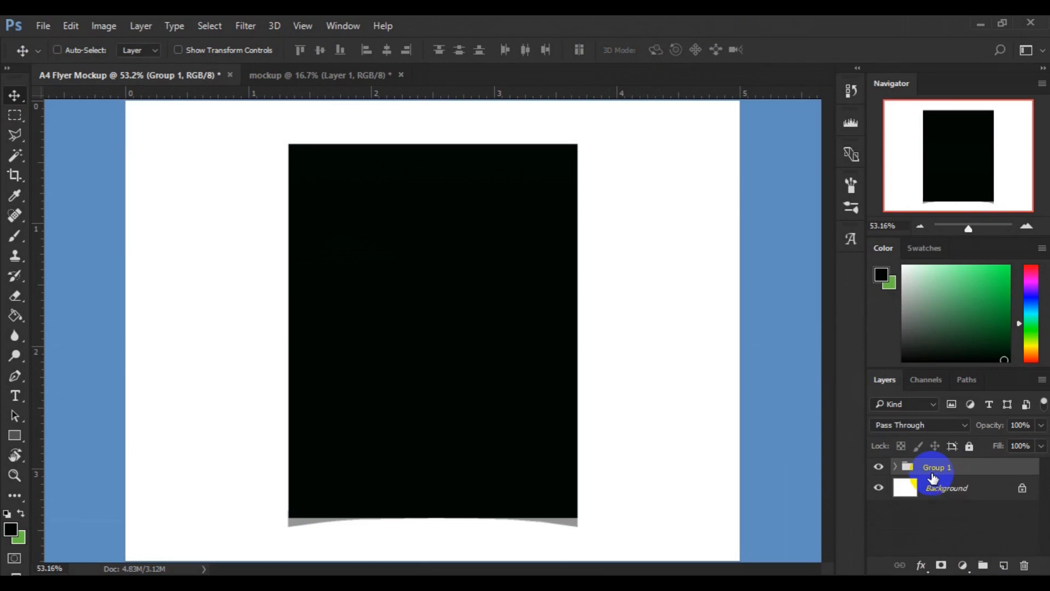
{"action": "key", "text": "ctrl+j"}
{"action": "key", "text": "ctrl"}
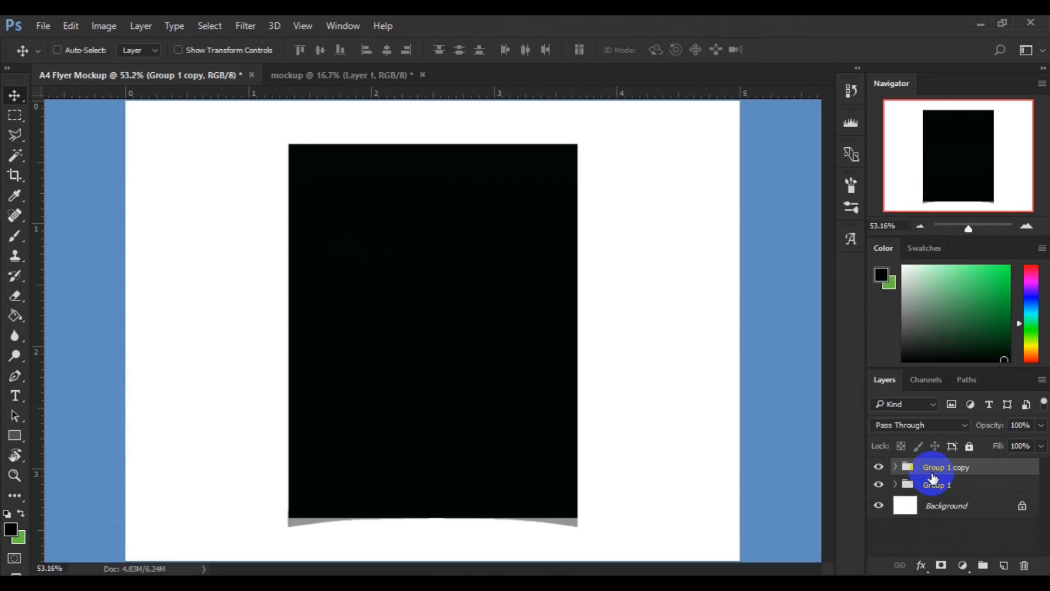
Place a vertical guide through the page's centre, using the duplicated group's Free Transform centre as reference.
{"action": "key", "text": "ctrl+t"}
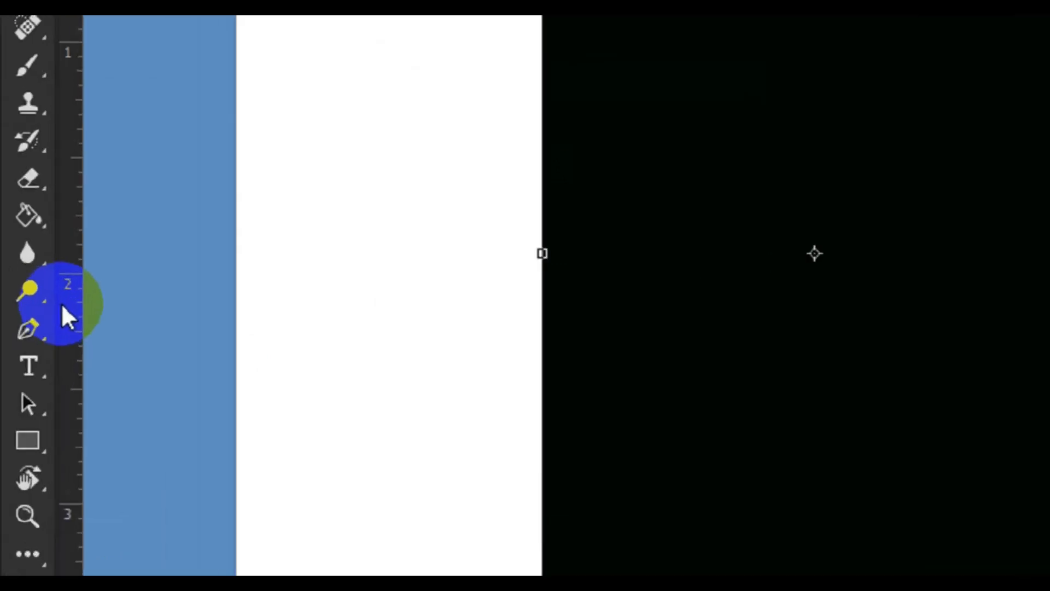
{"action": "left_click_drag", "start_coordinate": [32, 362], "coordinate": [32, 362]}
{"action": "left_click_drag", "start_coordinate": [71, 309], "coordinate": [791, 268]}
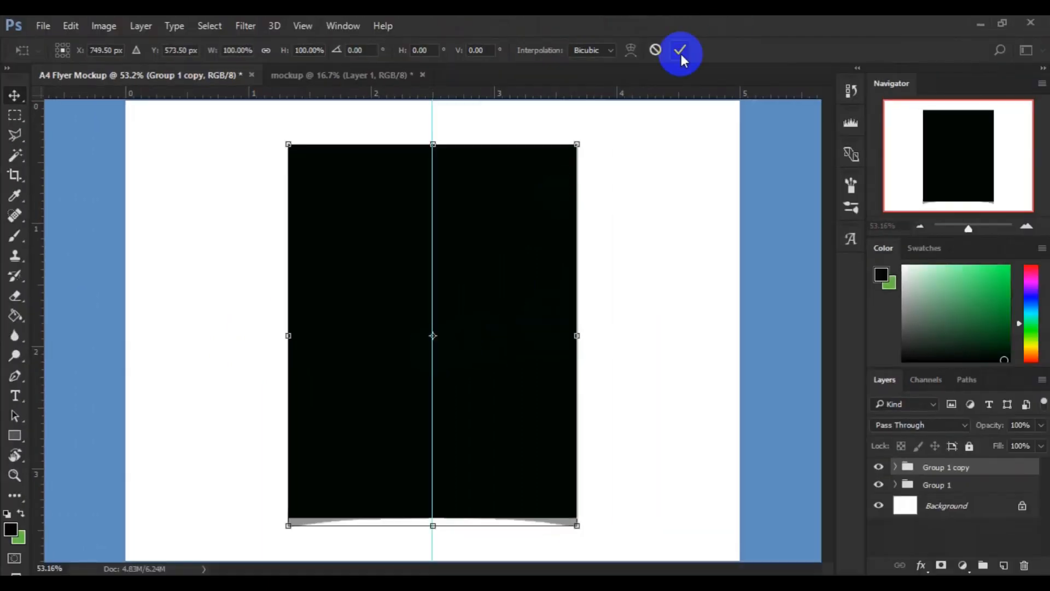
{"action": "left_click", "coordinate": [681, 50]}
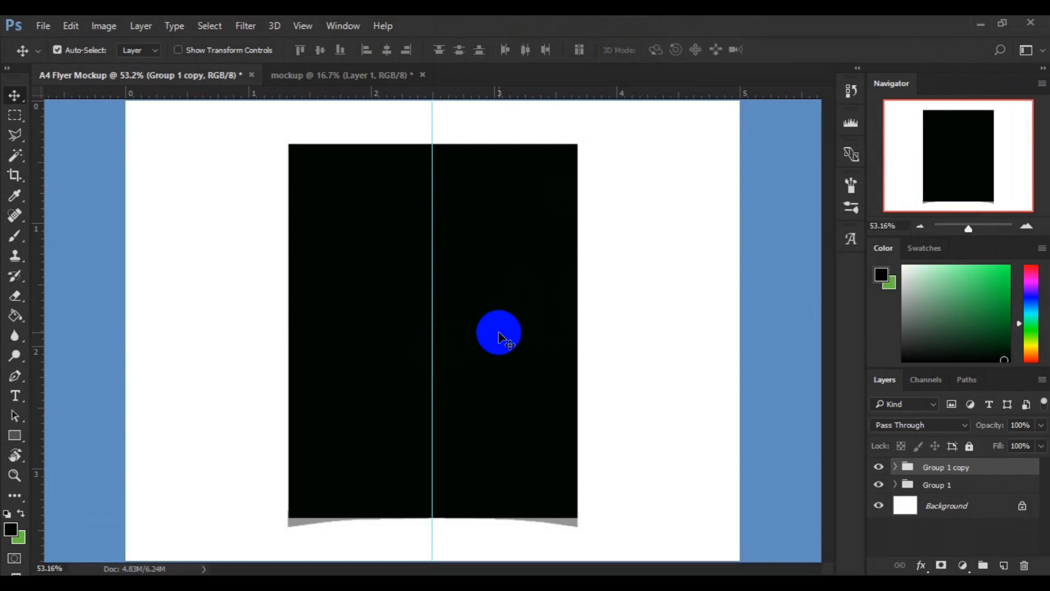
Move the duplicated group horizontally left by 1.173 in to X 397.50 px, so its right edge meets the centre guide, and apply.
{"action": "key", "text": "ctrl+t"}
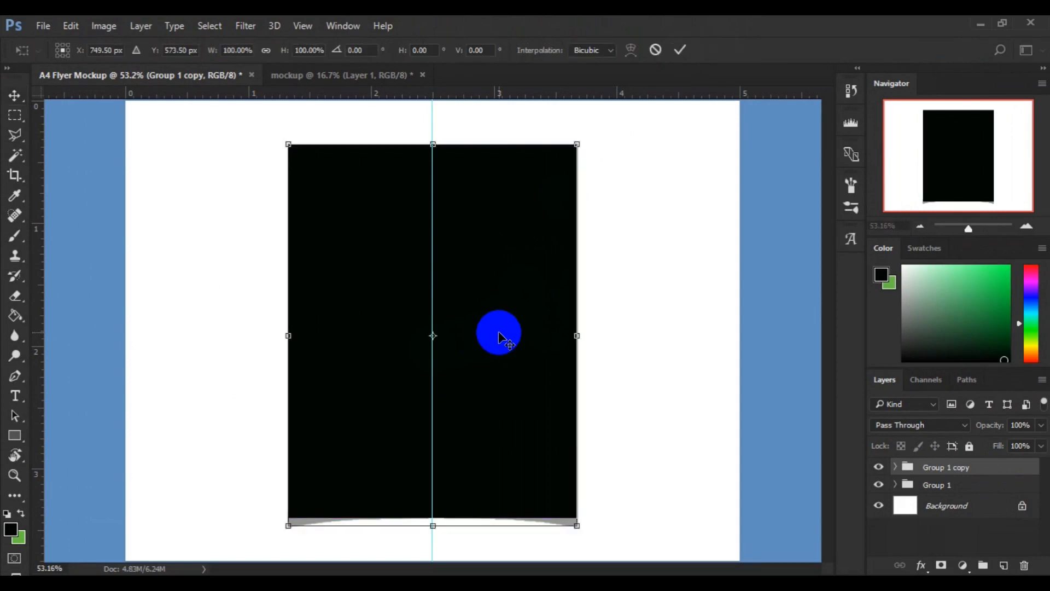
{"action": "left_click_drag", "start_coordinate": [490, 333], "coordinate": [409, 338]}
{"action": "left_click_drag", "start_coordinate": [407, 331], "coordinate": [357, 330]}
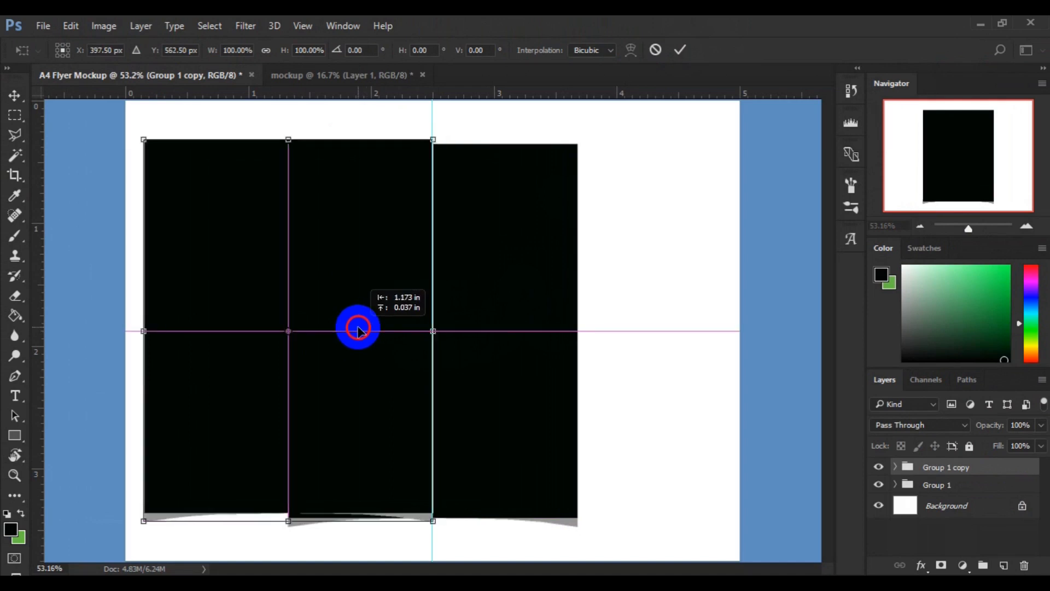
{"action": "left_click_drag", "start_coordinate": [358, 330], "coordinate": [359, 333]}
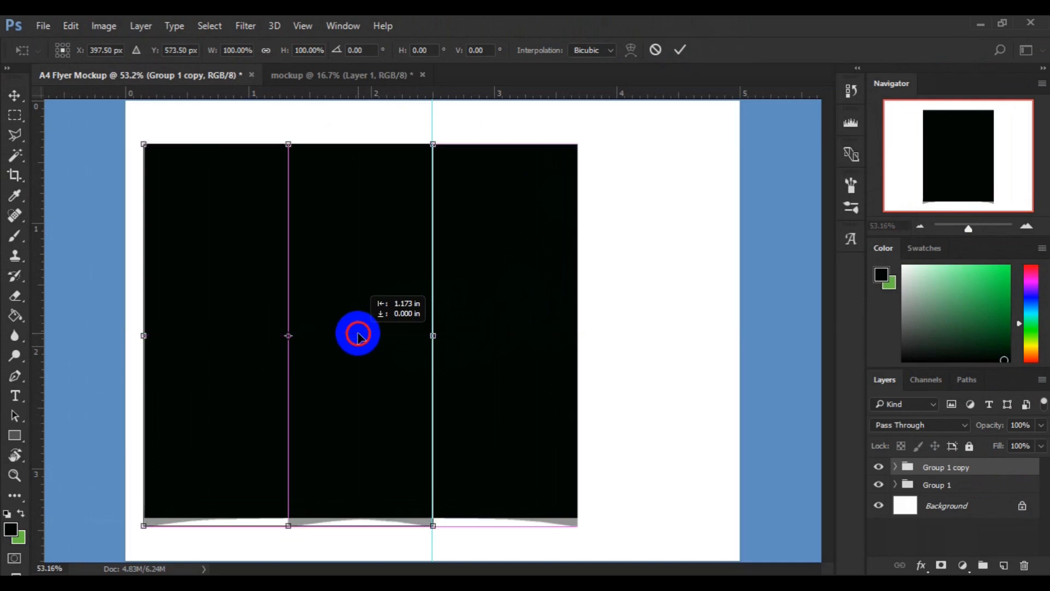
{"action": "left_click_drag", "start_coordinate": [359, 336], "coordinate": [359, 336]}
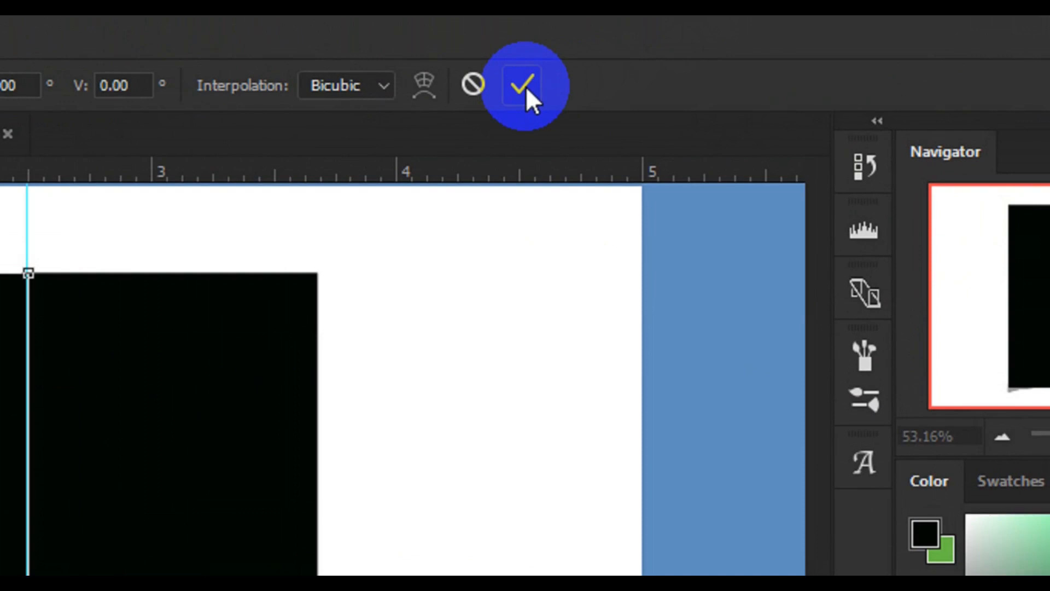
{"action": "left_click", "coordinate": [526, 87]}
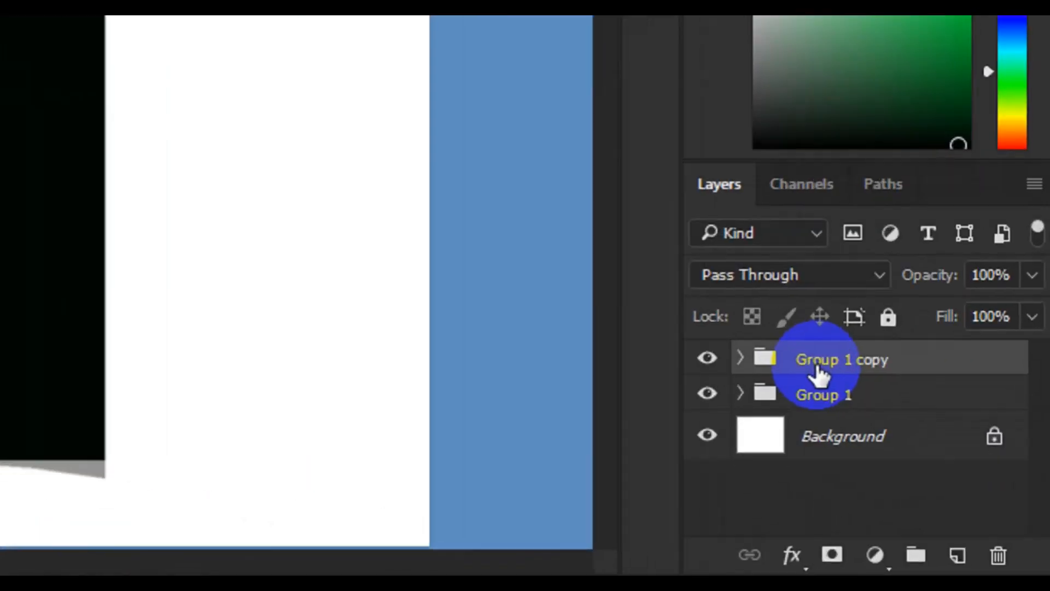
Try to swap the stacking order of the two groups so the duplicate lies beneath the original.
{"action": "left_click_drag", "start_coordinate": [819, 372], "coordinate": [815, 421]}
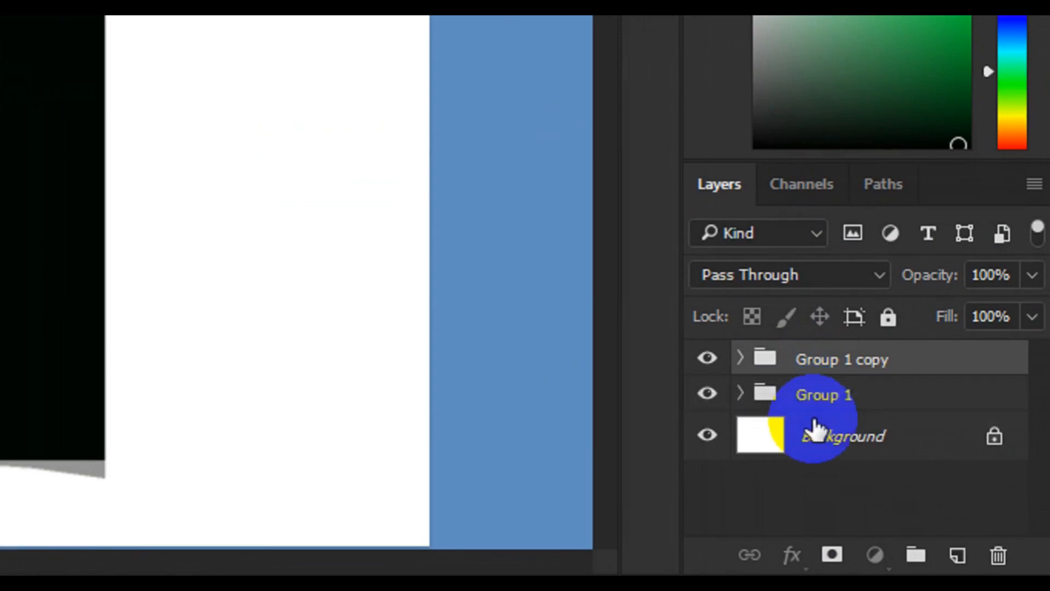
{"action": "left_click", "coordinate": [820, 399]}
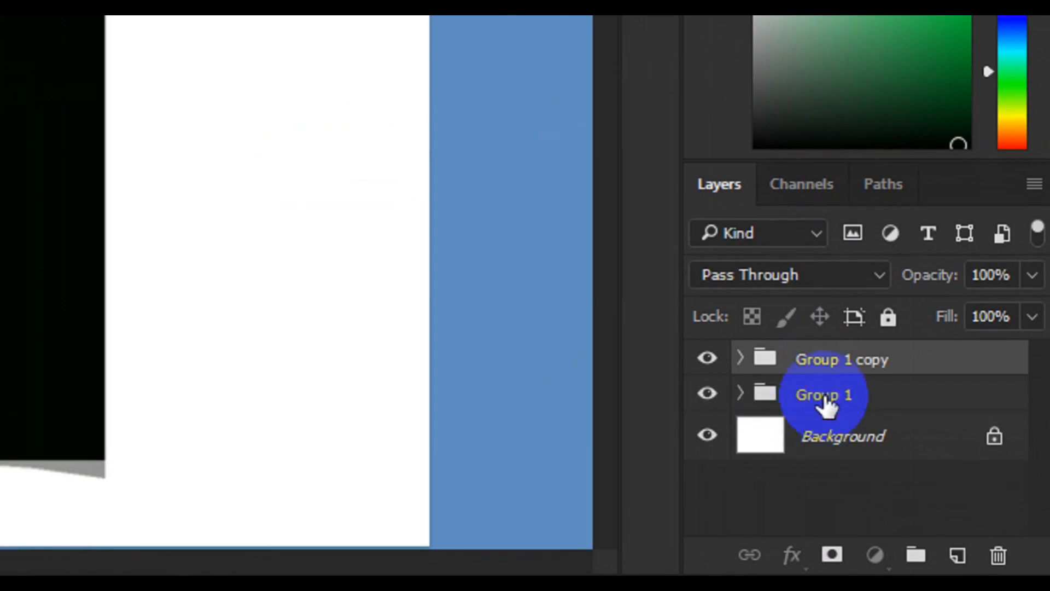
{"action": "left_click_drag", "start_coordinate": [825, 401], "coordinate": [815, 327]}
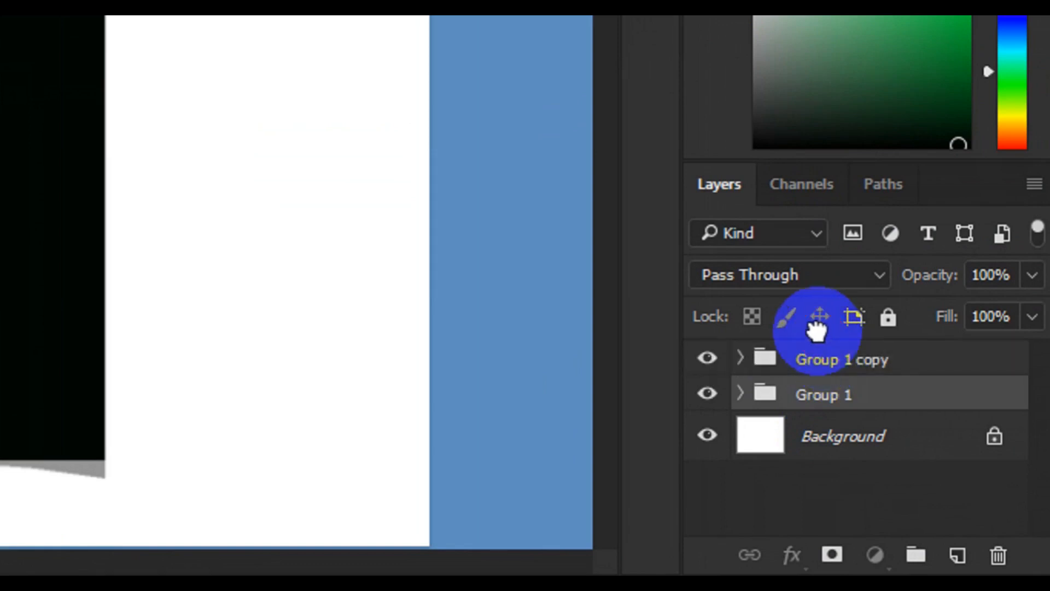
{"action": "left_click", "coordinate": [820, 374]}
{"action": "left_click_drag", "start_coordinate": [821, 375], "coordinate": [817, 405]}
{"action": "left_click", "coordinate": [821, 402]}
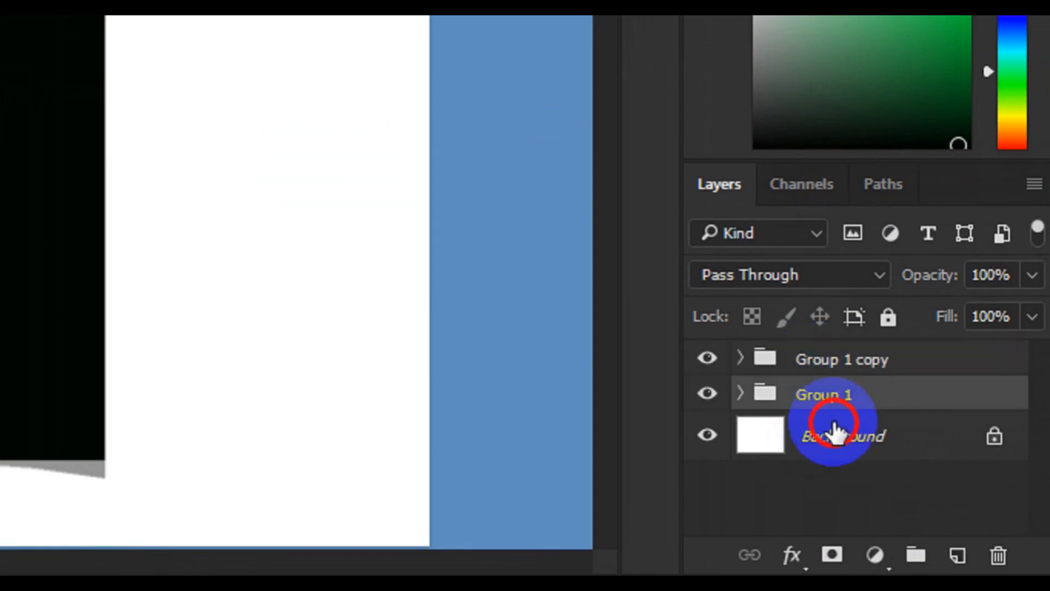
Add an empty layer directly above the Background, move the duplicated group beneath it, and select the empty layer.
{"action": "left_click", "coordinate": [835, 433]}
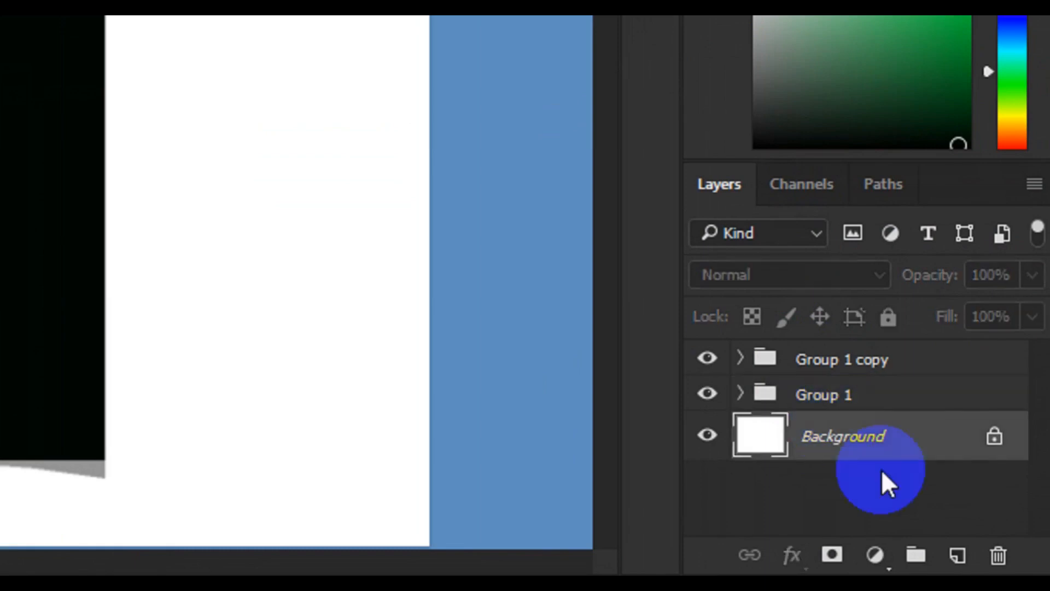
{"action": "left_click", "coordinate": [952, 557]}
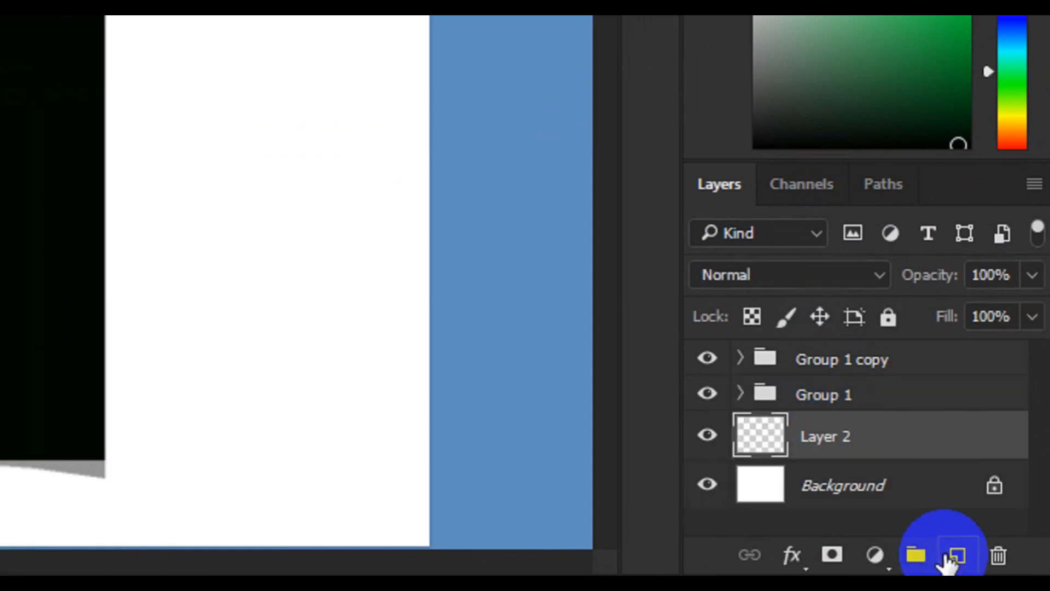
{"action": "left_click", "coordinate": [845, 370]}
{"action": "left_click_drag", "start_coordinate": [846, 369], "coordinate": [849, 458]}
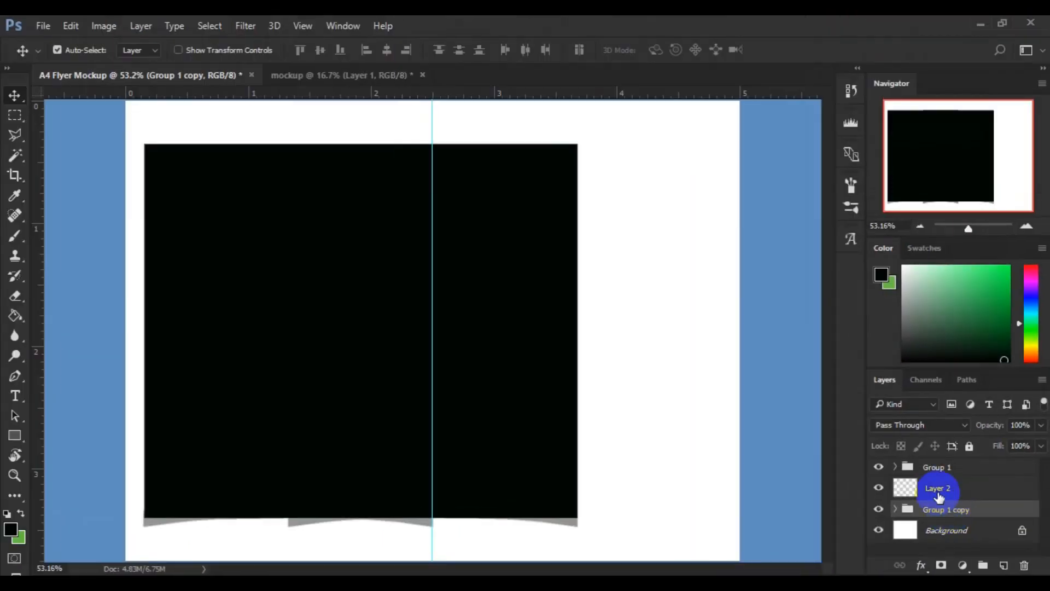
{"action": "left_click", "coordinate": [937, 490]}
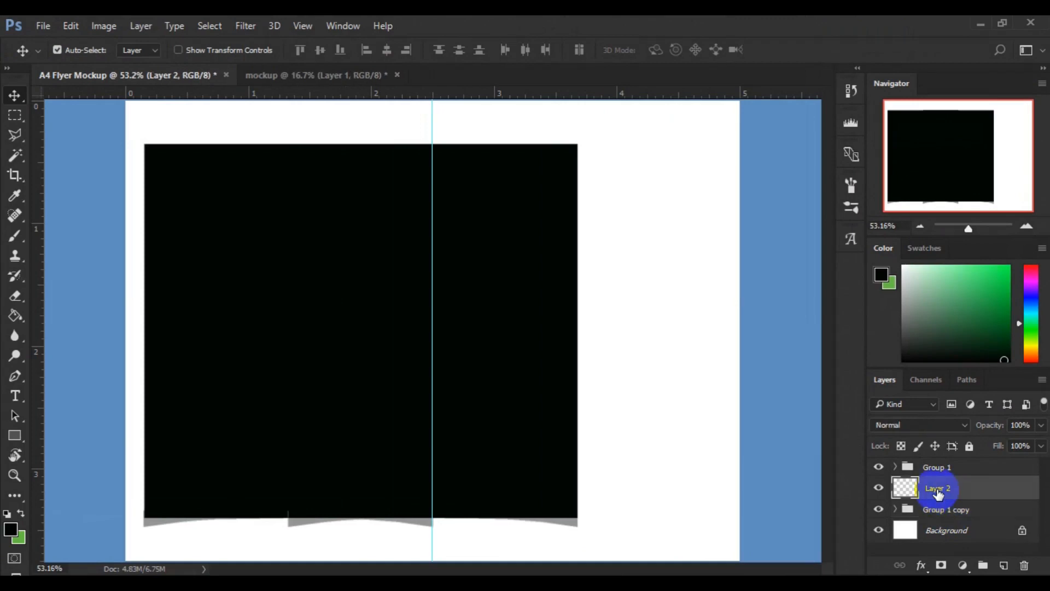
Delete the empty layer and scale the duplicated group beneath about its centre to about 83% width and height.
{"action": "key", "text": "Delete"}
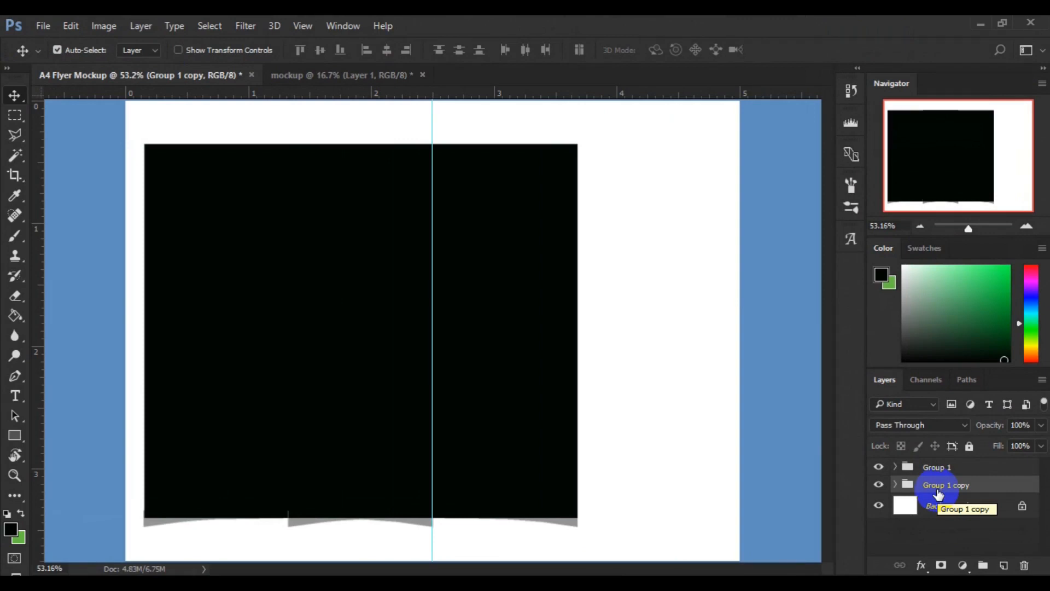
{"action": "key", "text": "ctrl"}
{"action": "key", "text": "ctrl+t"}
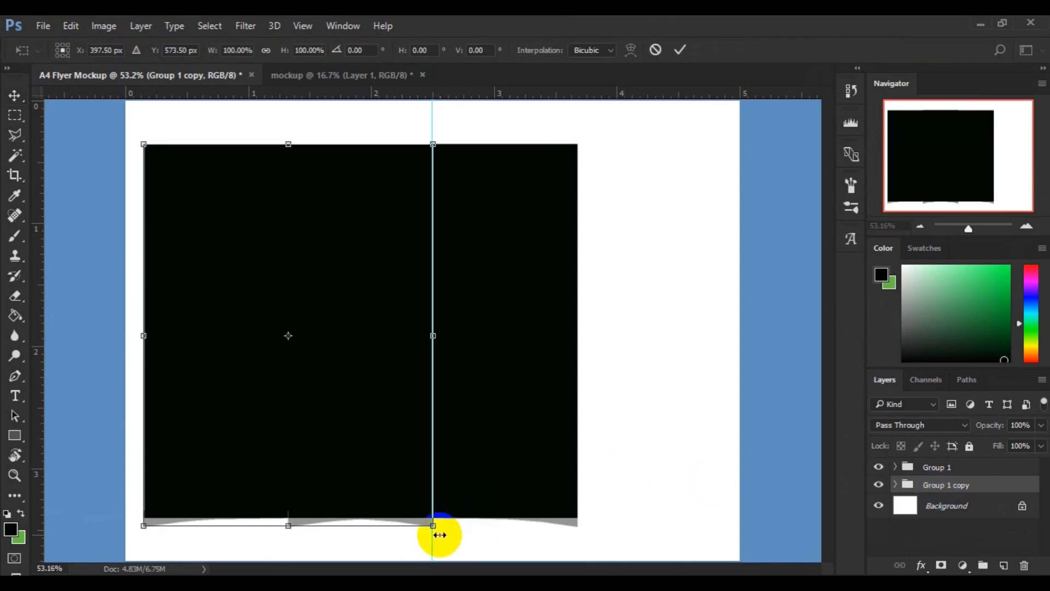
{"action": "left_click_drag", "start_coordinate": [433, 527], "coordinate": [398, 501]}
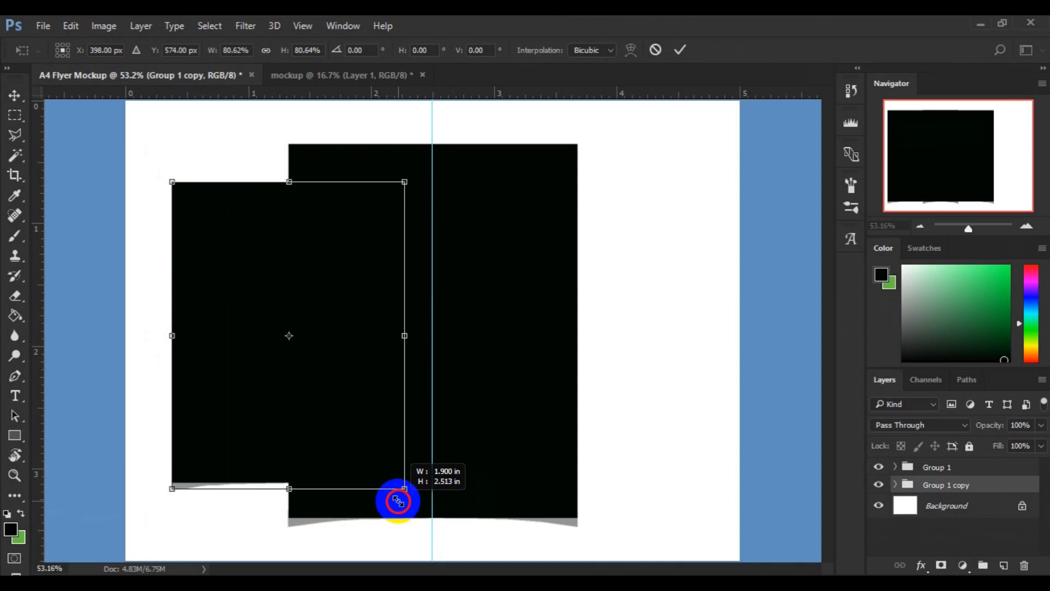
{"action": "left_click_drag", "start_coordinate": [398, 502], "coordinate": [404, 500]}
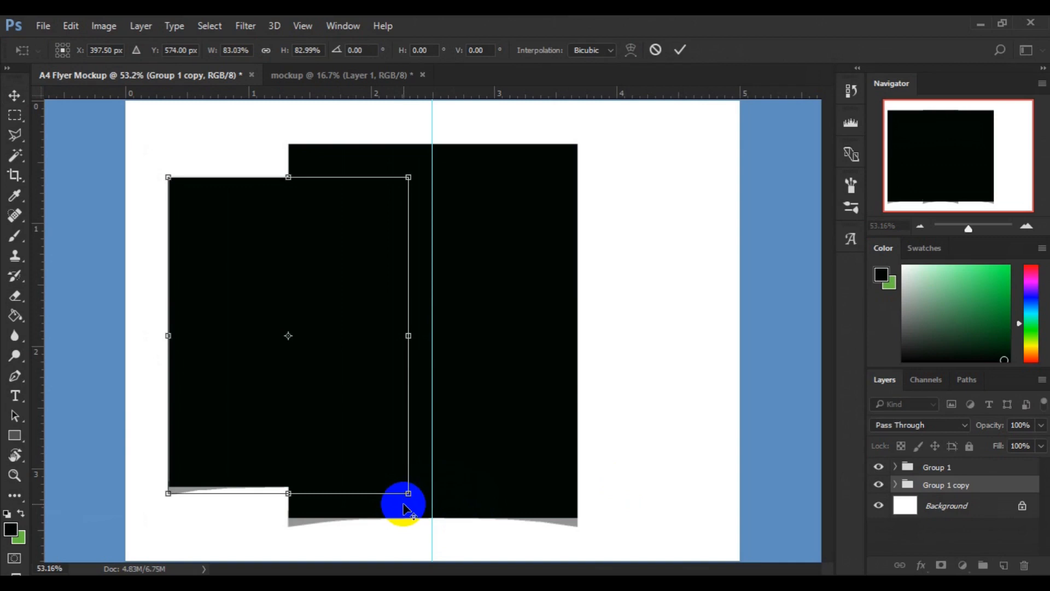
{"action": "left_click", "coordinate": [682, 51]}
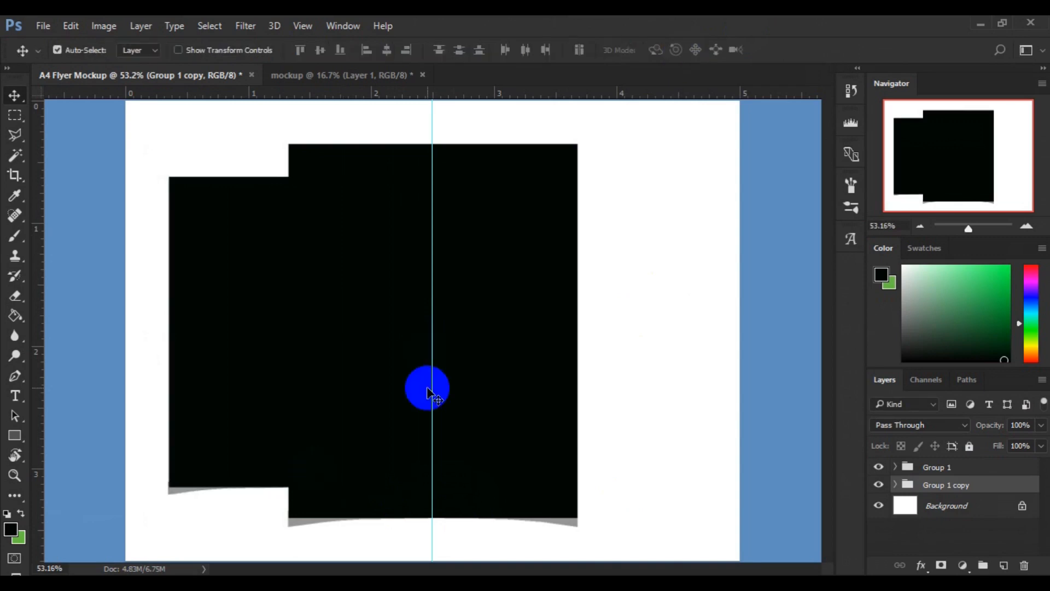
Duplicate the scaled group and move the copy to X 1043.50 px, Y 541.00 px, with its left edge on the centre guide.
{"action": "key", "text": "ctrl"}
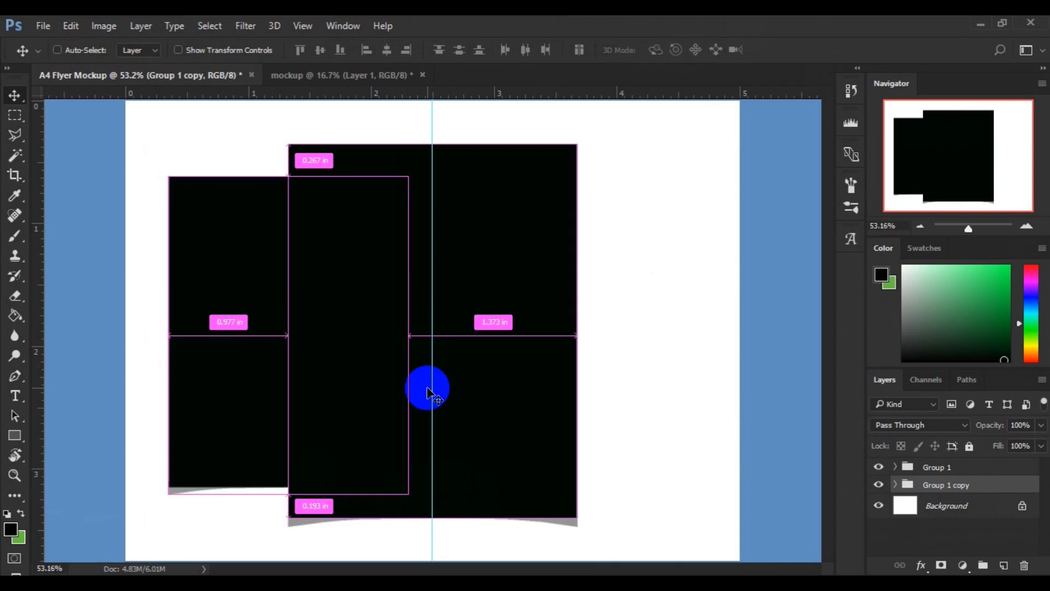
{"action": "key", "text": "ctrl+j"}
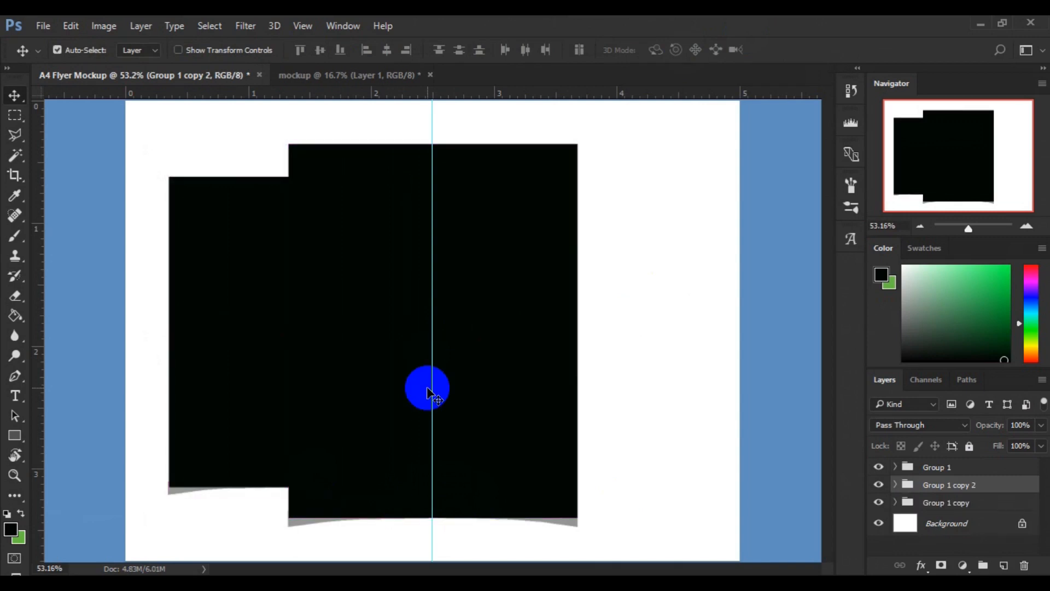
{"action": "key", "text": "ctrl+t"}
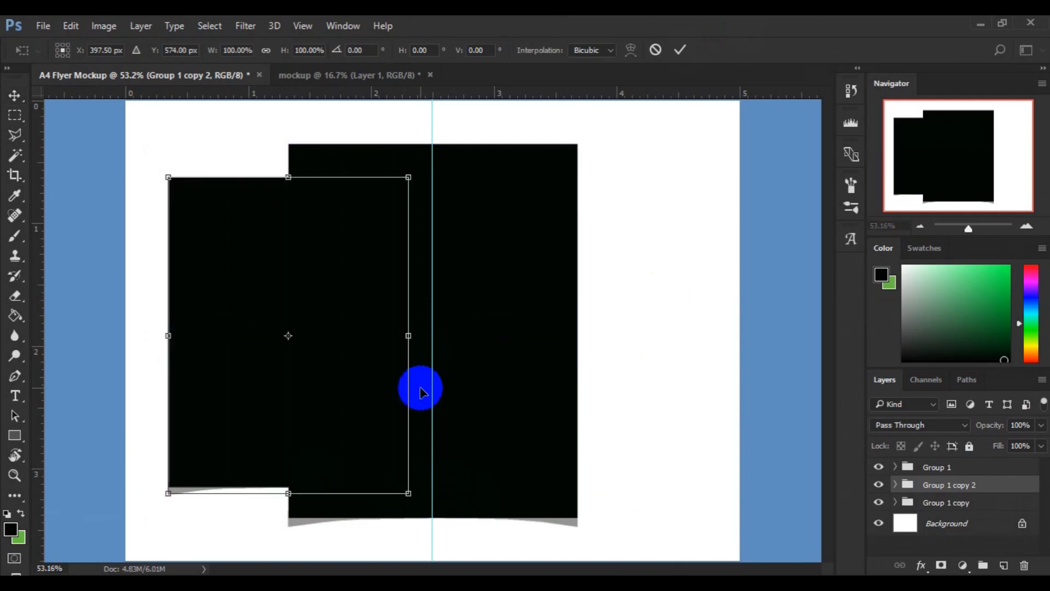
{"action": "left_click", "coordinate": [324, 357]}
{"action": "left_click_drag", "start_coordinate": [323, 360], "coordinate": [591, 340]}
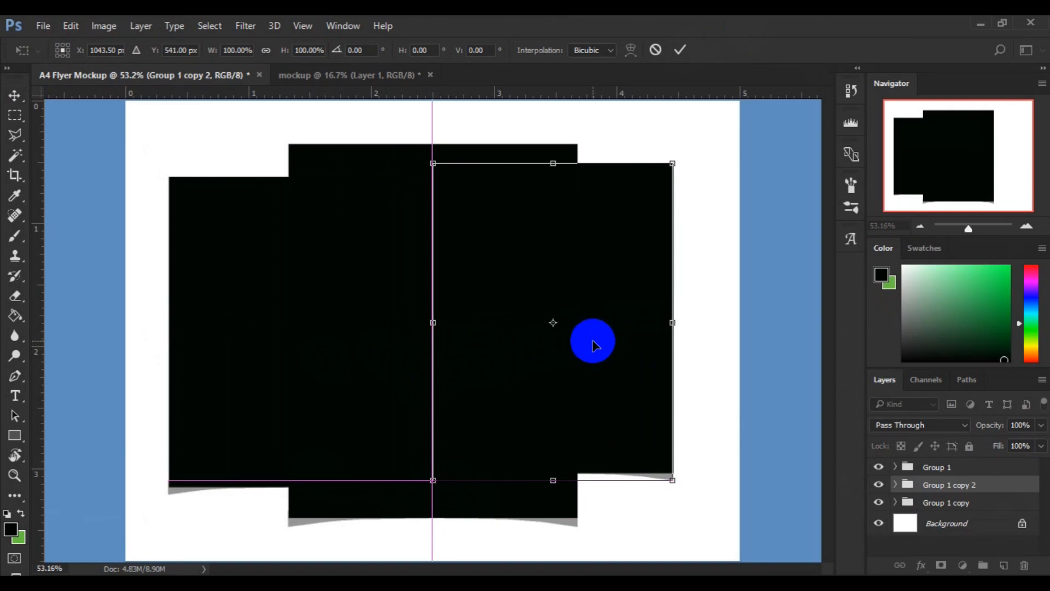
{"action": "left_click", "coordinate": [681, 51]}
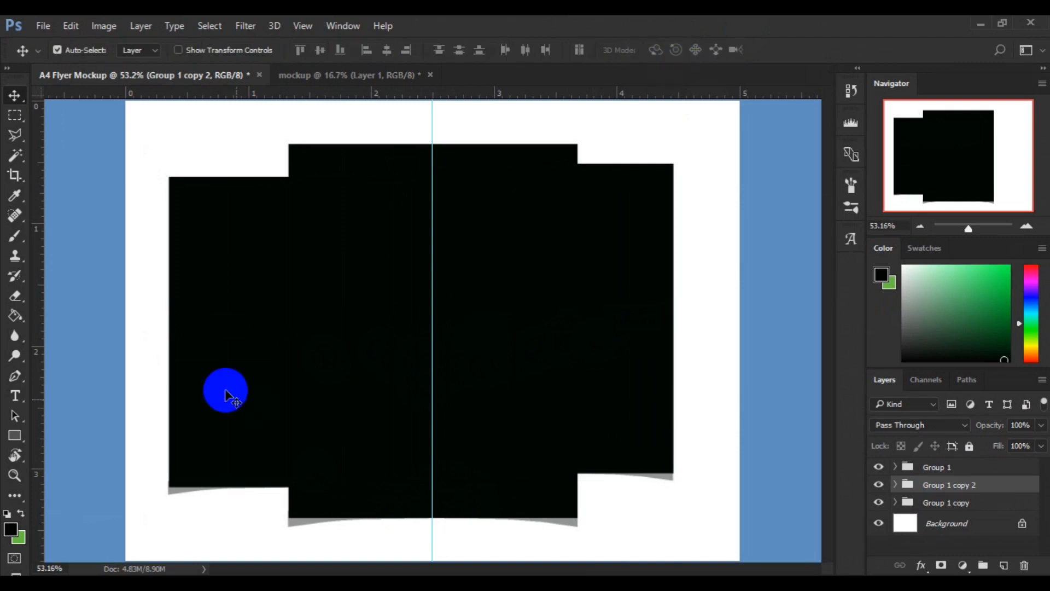
Apply a Gaussian Blur with a 3.5-pixel radius to the left page's smart object.
{"action": "left_click", "coordinate": [225, 395]}
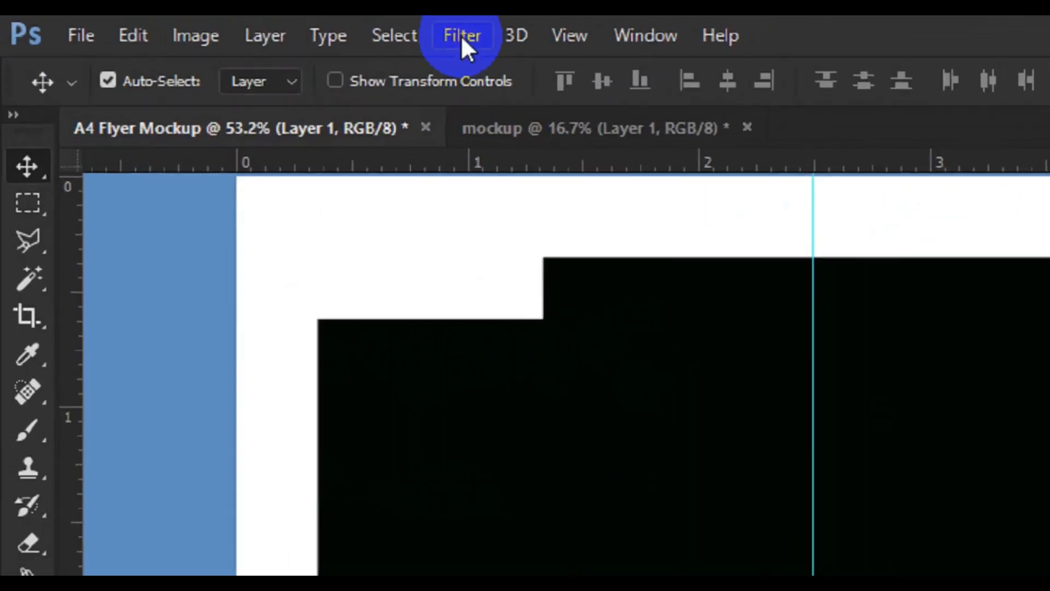
{"action": "left_click", "coordinate": [246, 27]}
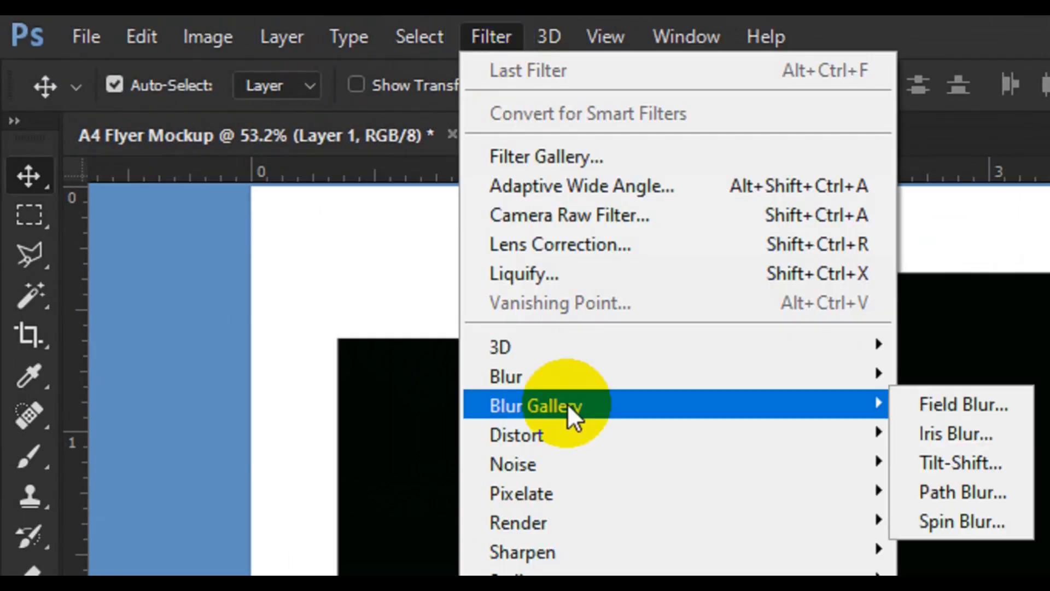
{"action": "mouse_move", "coordinate": [569, 378]}
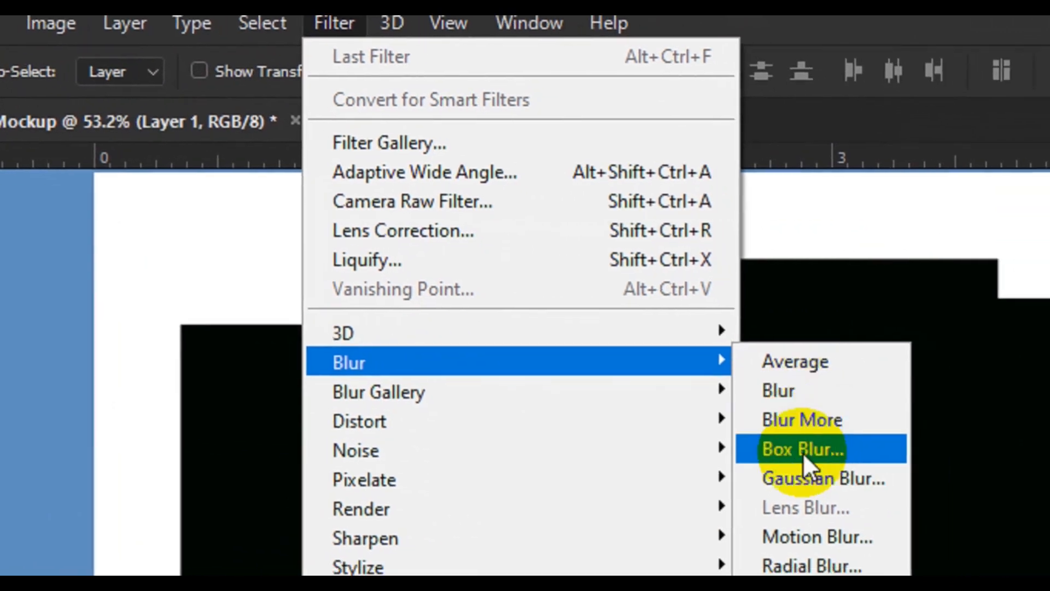
{"action": "left_click", "coordinate": [800, 460]}
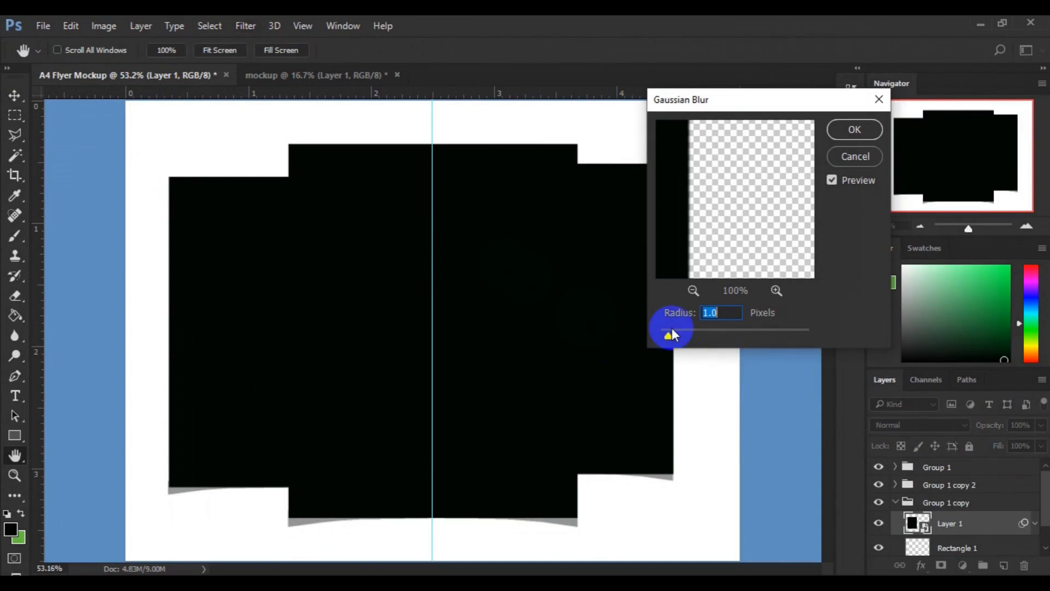
{"action": "left_click_drag", "start_coordinate": [672, 320], "coordinate": [684, 321]}
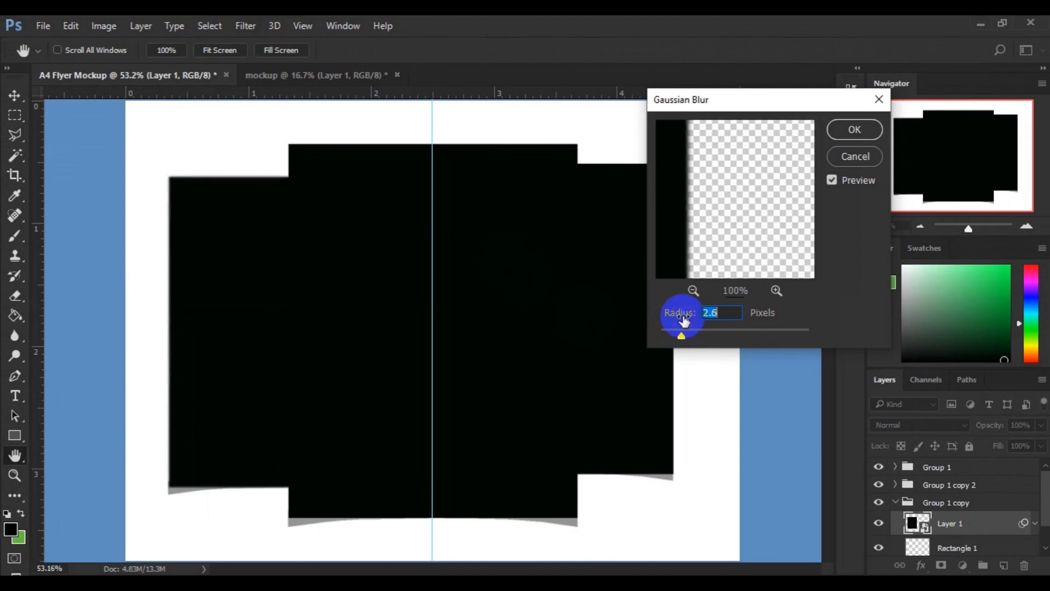
{"action": "left_click_drag", "start_coordinate": [684, 322], "coordinate": [683, 322]}
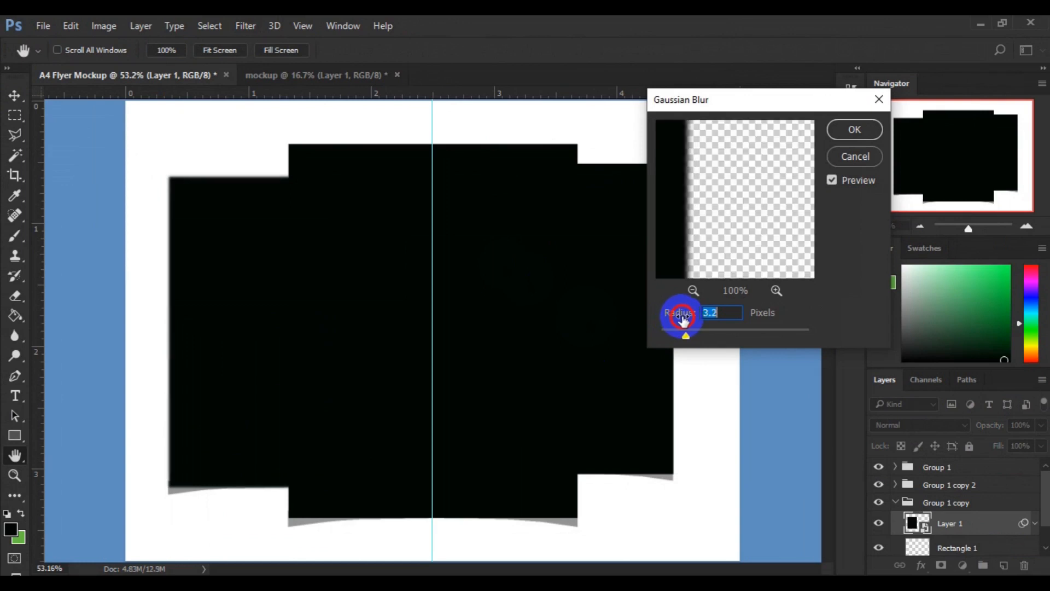
{"action": "left_click", "coordinate": [843, 137]}
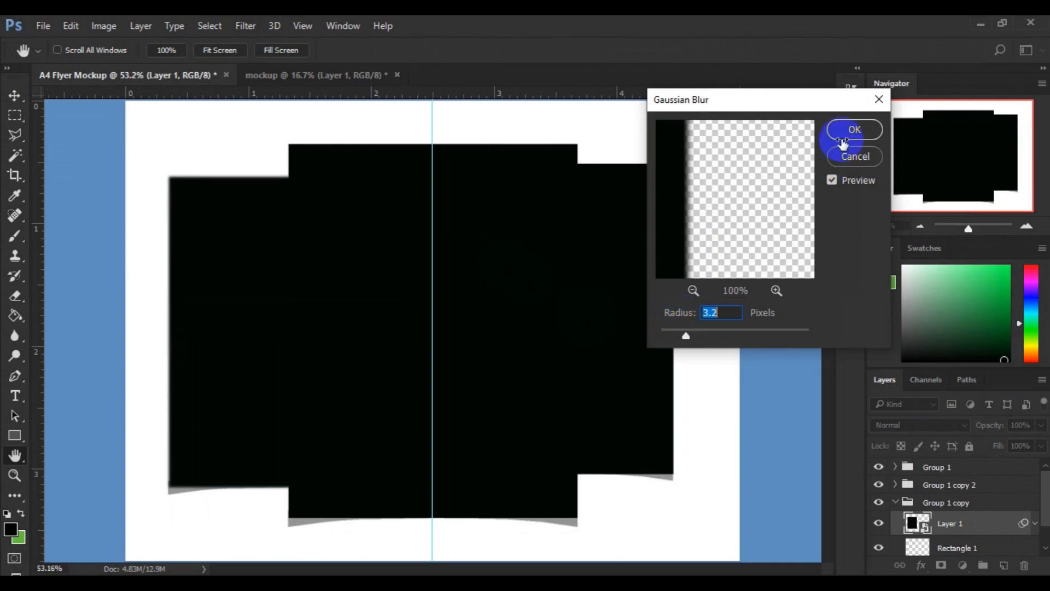
{"action": "left_click", "coordinate": [670, 324]}
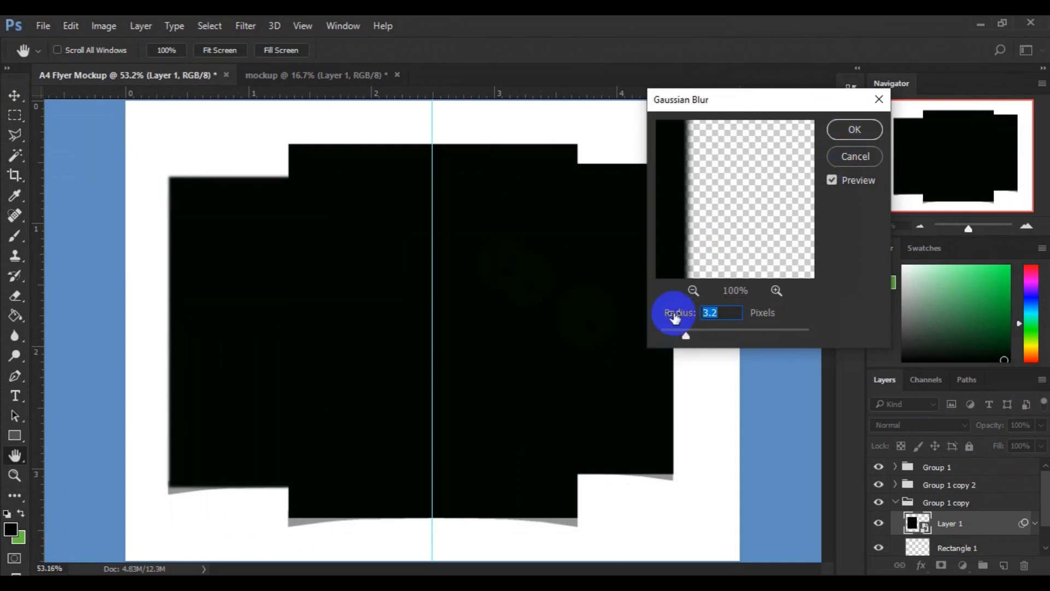
{"action": "left_click_drag", "start_coordinate": [674, 316], "coordinate": [677, 318]}
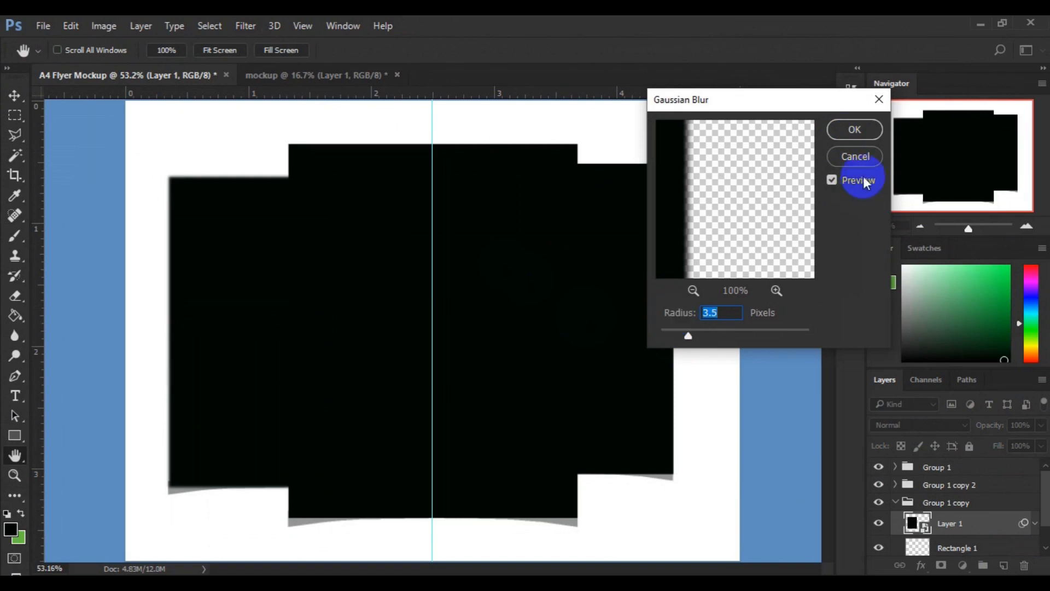
{"action": "left_click", "coordinate": [852, 128]}
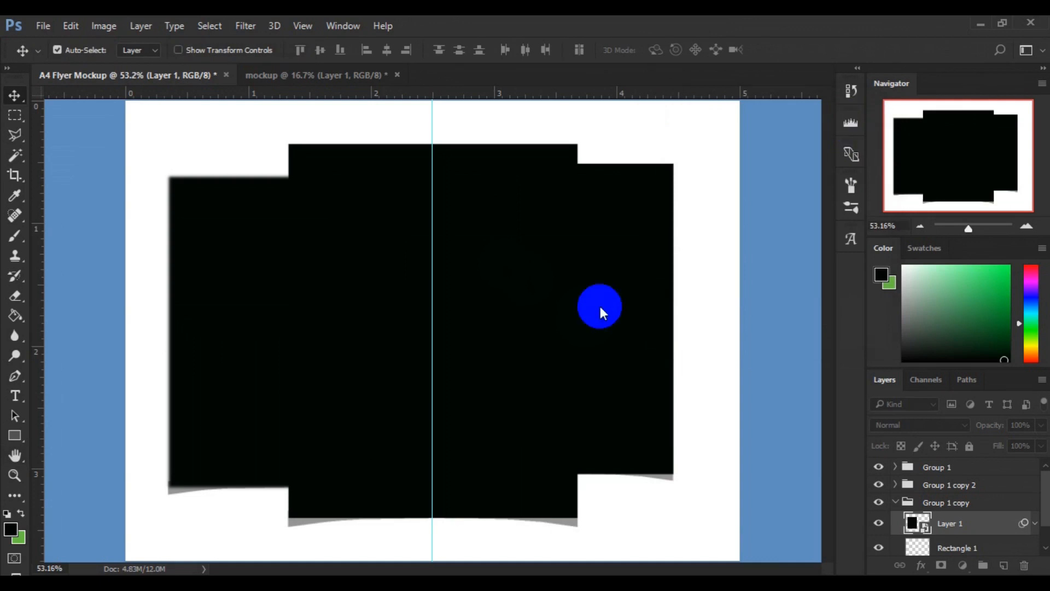
Apply a Gaussian Blur to the right page's smart object in the second duplicated group.
{"action": "left_click", "coordinate": [625, 339]}
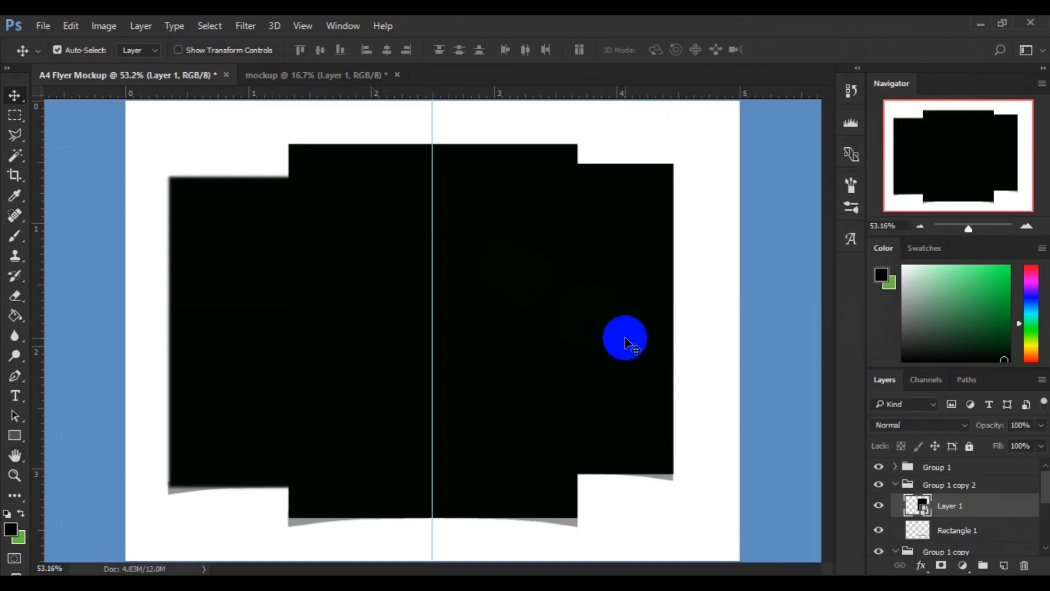
{"action": "left_click", "coordinate": [967, 500]}
{"action": "left_click", "coordinate": [571, 298]}
{"action": "left_click", "coordinate": [301, 75]}
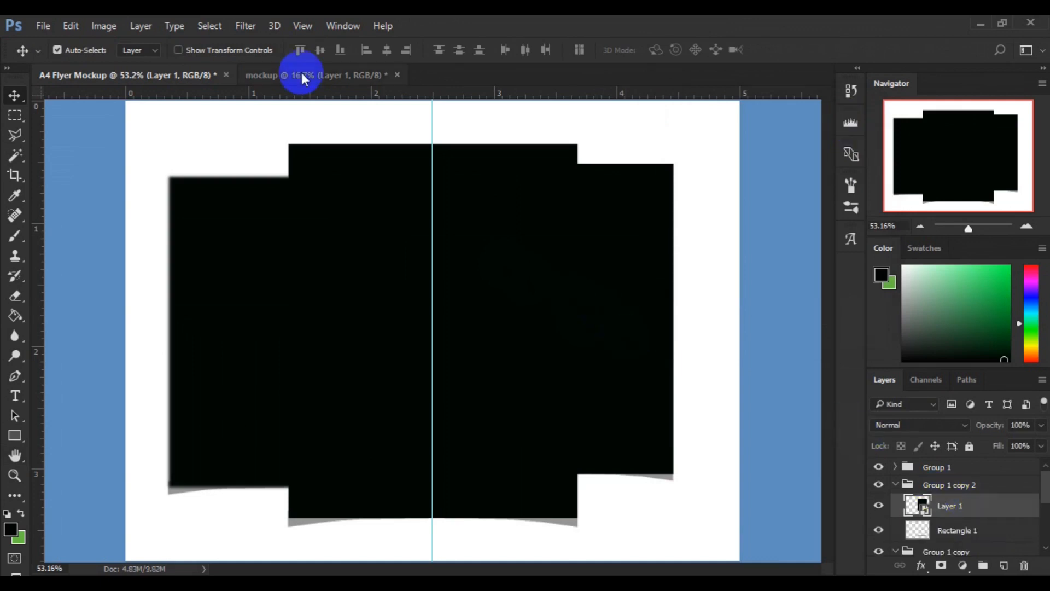
{"action": "left_click", "coordinate": [238, 27]}
{"action": "mouse_move", "coordinate": [298, 200]}
{"action": "left_click", "coordinate": [495, 256]}
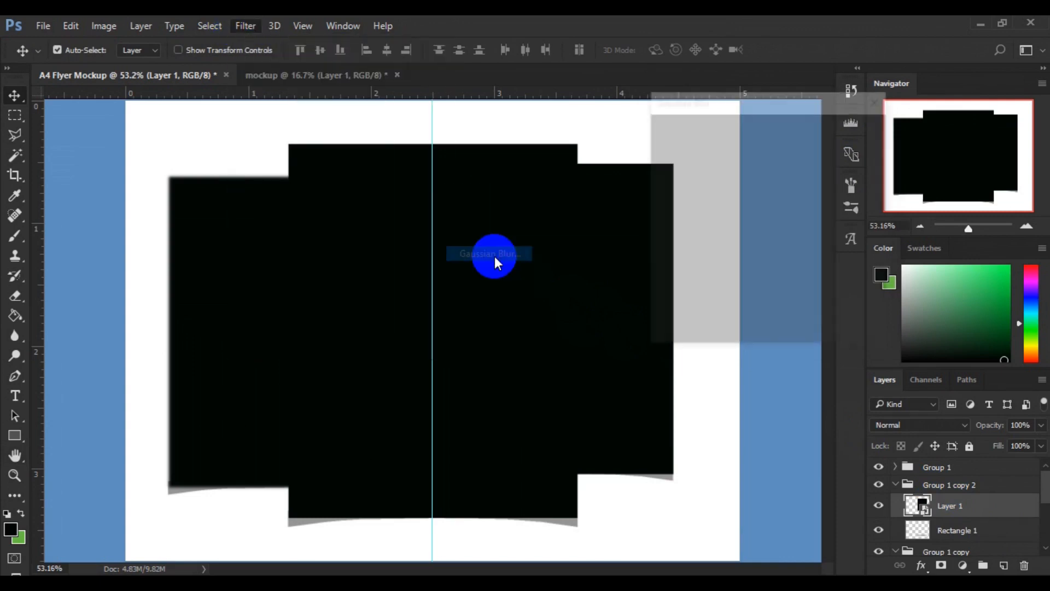
{"action": "left_click_drag", "start_coordinate": [688, 276], "coordinate": [778, 219]}
{"action": "left_click", "coordinate": [855, 129]}
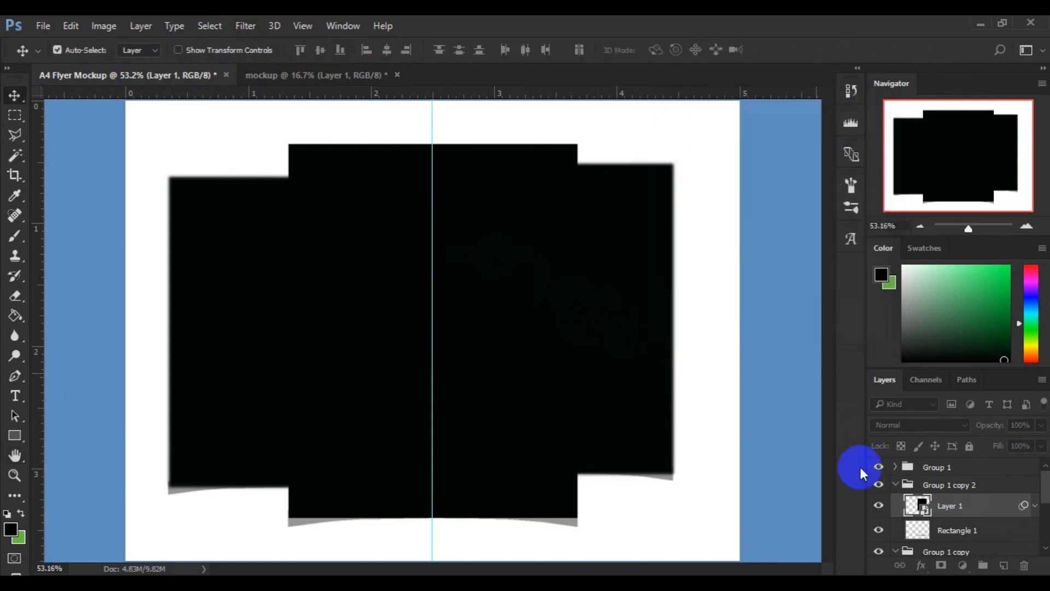
Collapse the two duplicated groups and open the contents of the centre page's smart object for editing.
{"action": "left_click", "coordinate": [897, 485]}
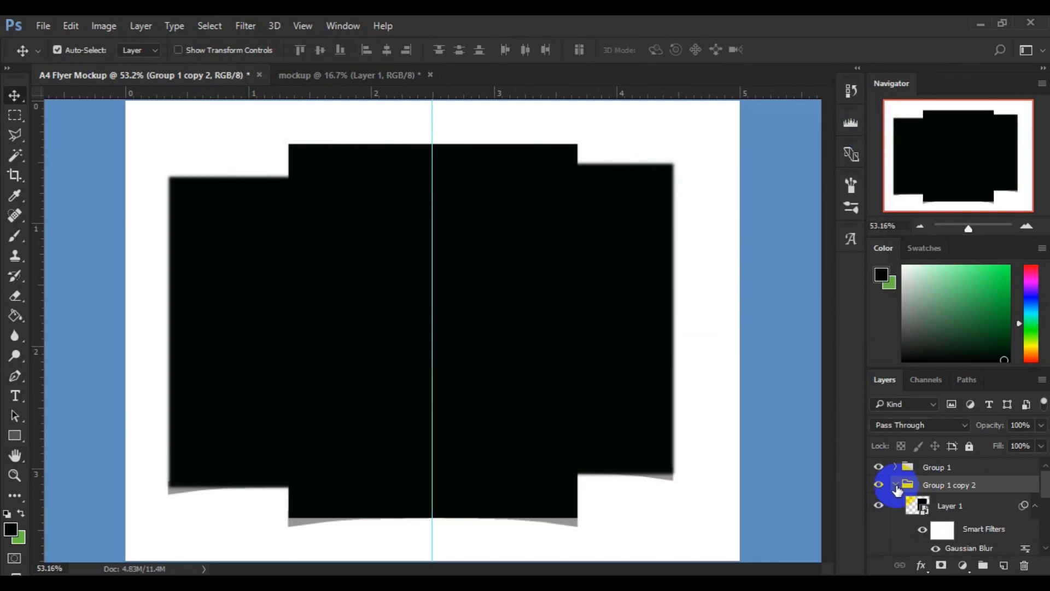
{"action": "left_click", "coordinate": [897, 485]}
{"action": "left_click", "coordinate": [896, 502]}
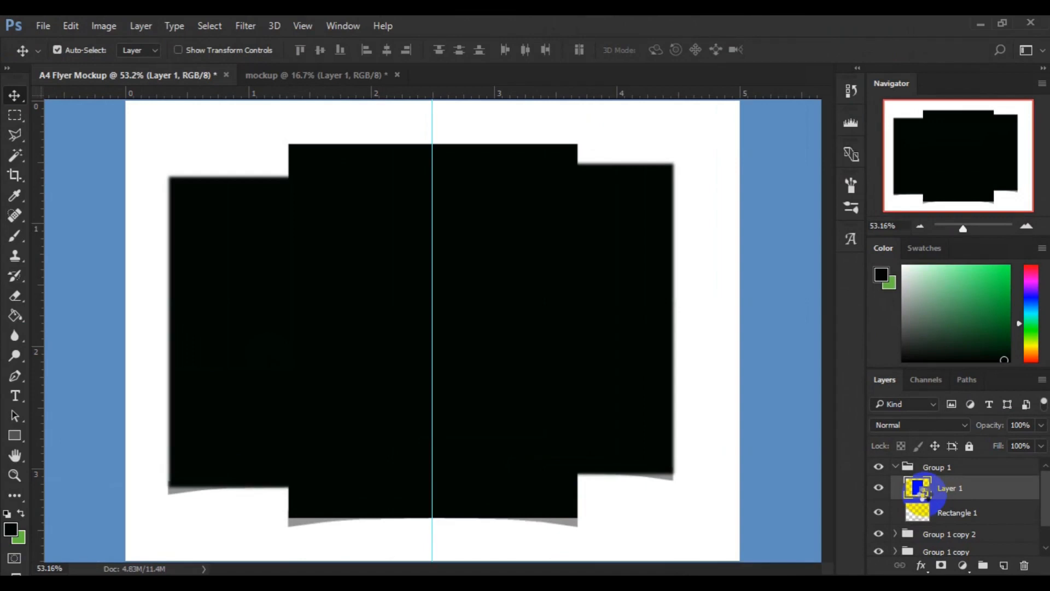
{"action": "double_click", "coordinate": [924, 492]}
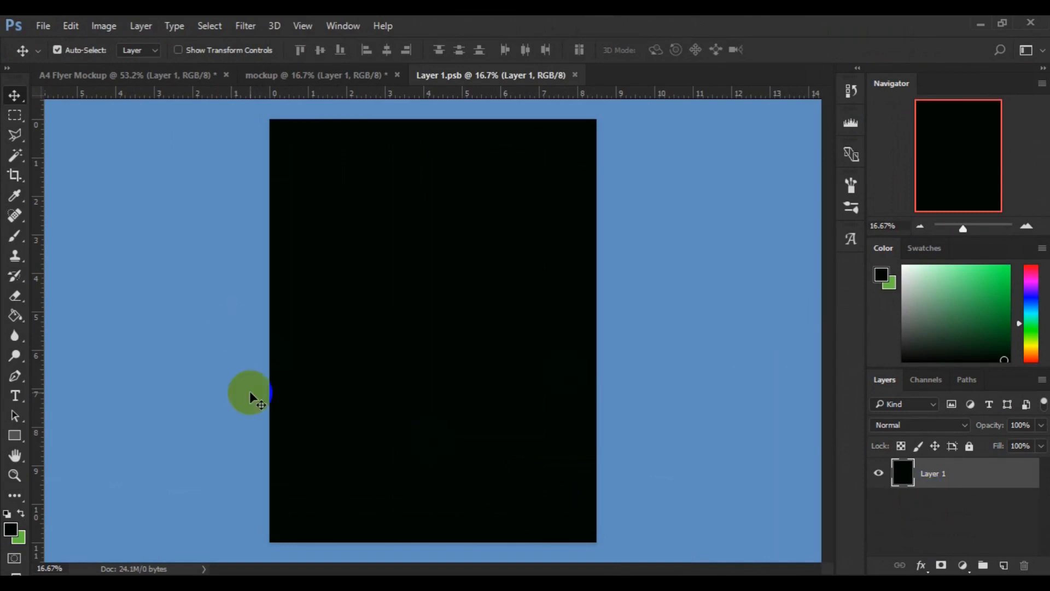
Draw a rectangle about 2562 × 3336 px covering the whole page and fill it with red #c91313.
{"action": "left_click", "coordinate": [15, 435]}
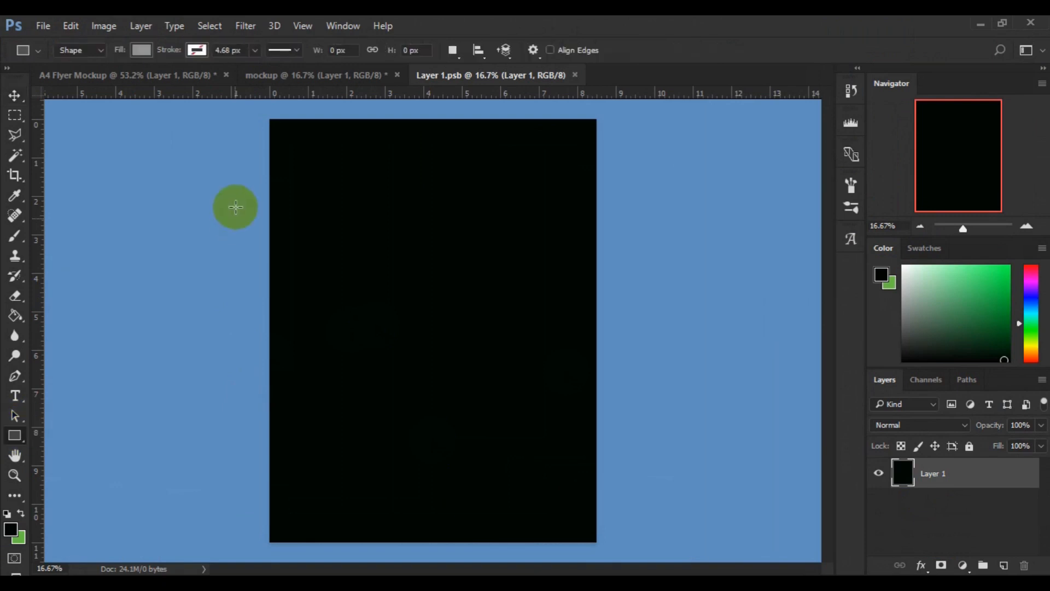
{"action": "left_click_drag", "start_coordinate": [267, 118], "coordinate": [596, 545]}
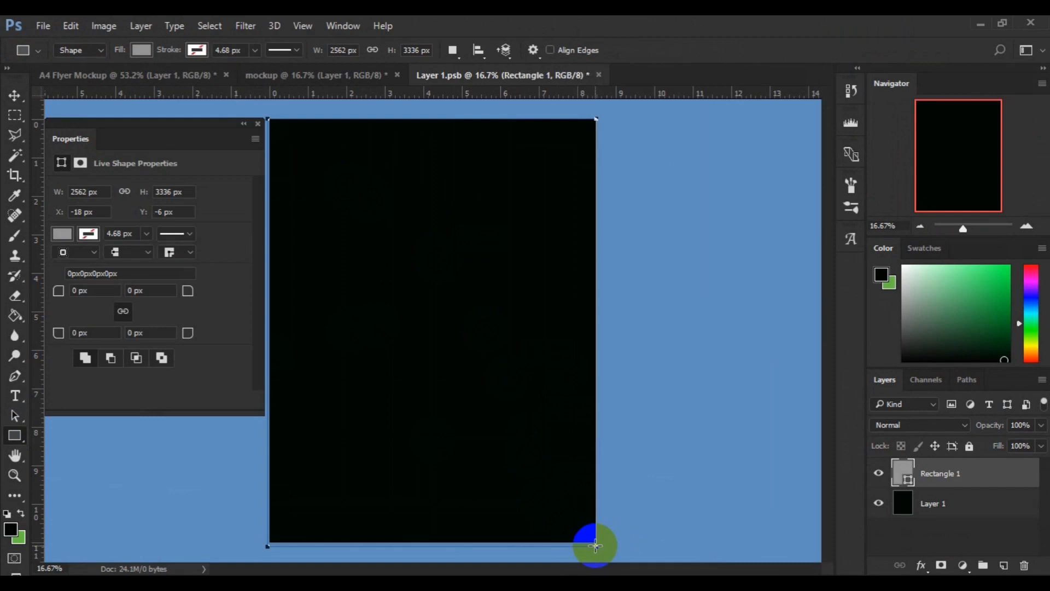
{"action": "left_click", "coordinate": [907, 485]}
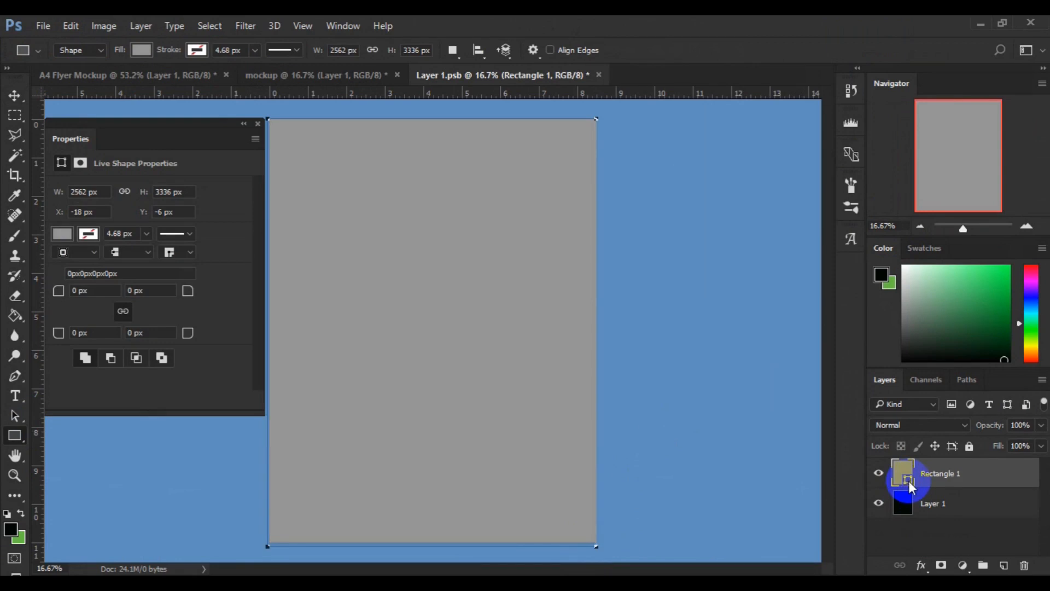
{"action": "double_click", "coordinate": [908, 481]}
{"action": "left_click", "coordinate": [811, 202]}
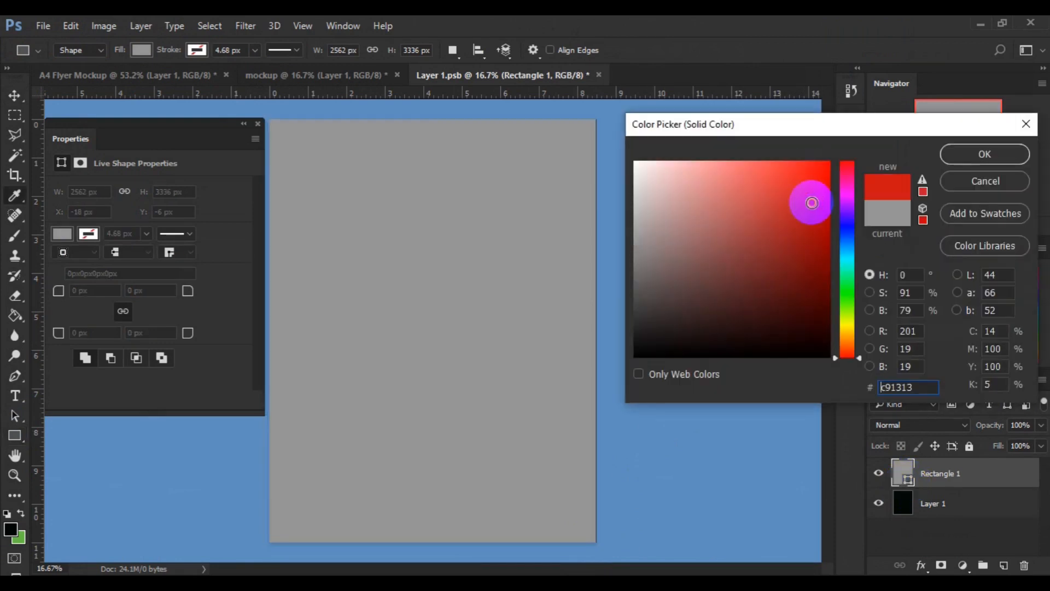
{"action": "left_click", "coordinate": [962, 164]}
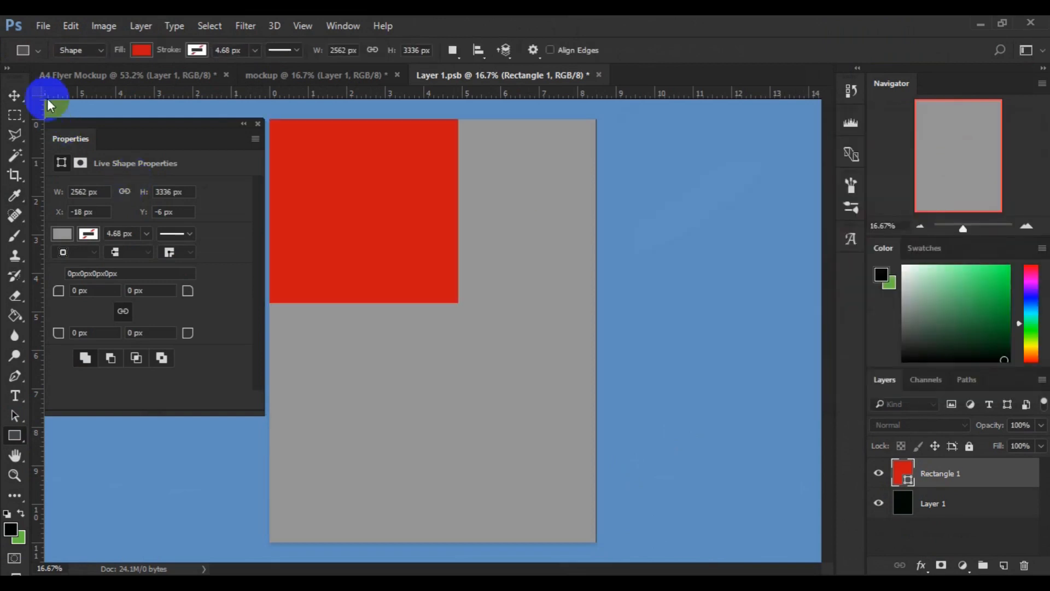
{"action": "left_click", "coordinate": [15, 97]}
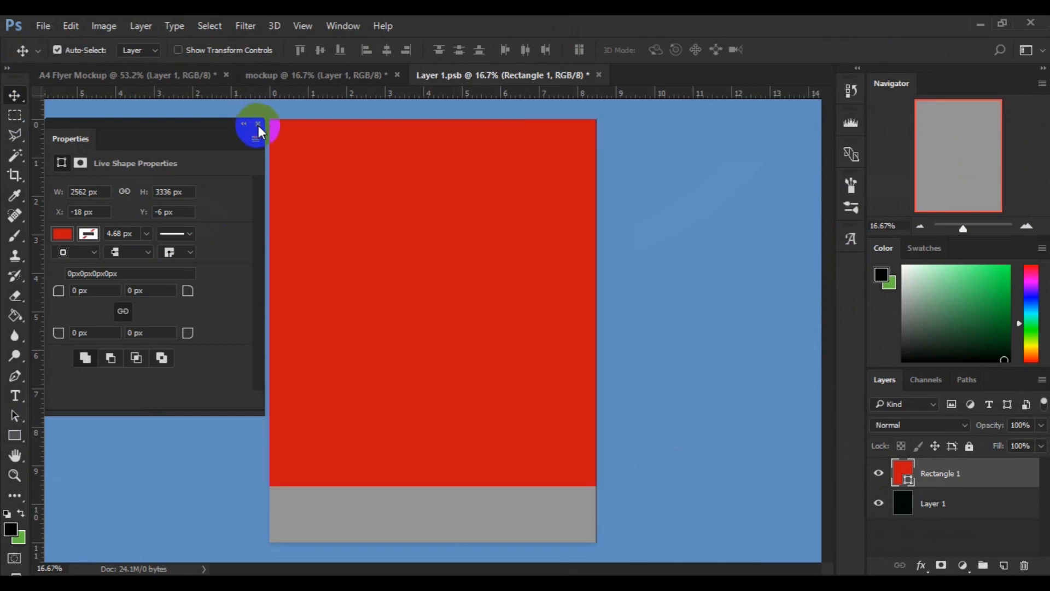
{"action": "left_click", "coordinate": [258, 126]}
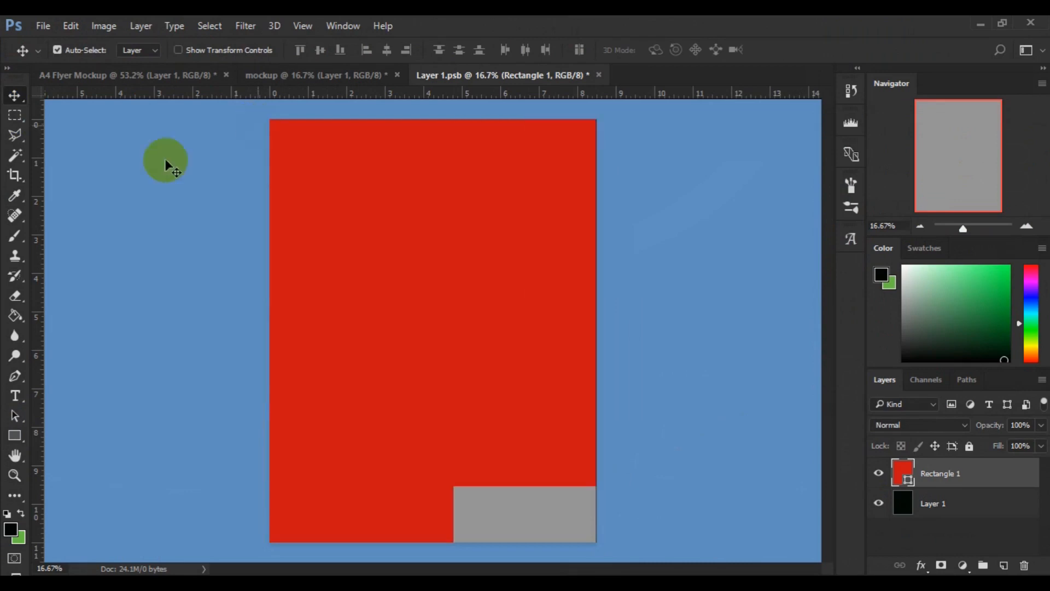
Add the two-line text "Flyer Mockup" in black Roboto Bold at 72 pt on a new layer above the red rectangle.
{"action": "left_click", "coordinate": [16, 397]}
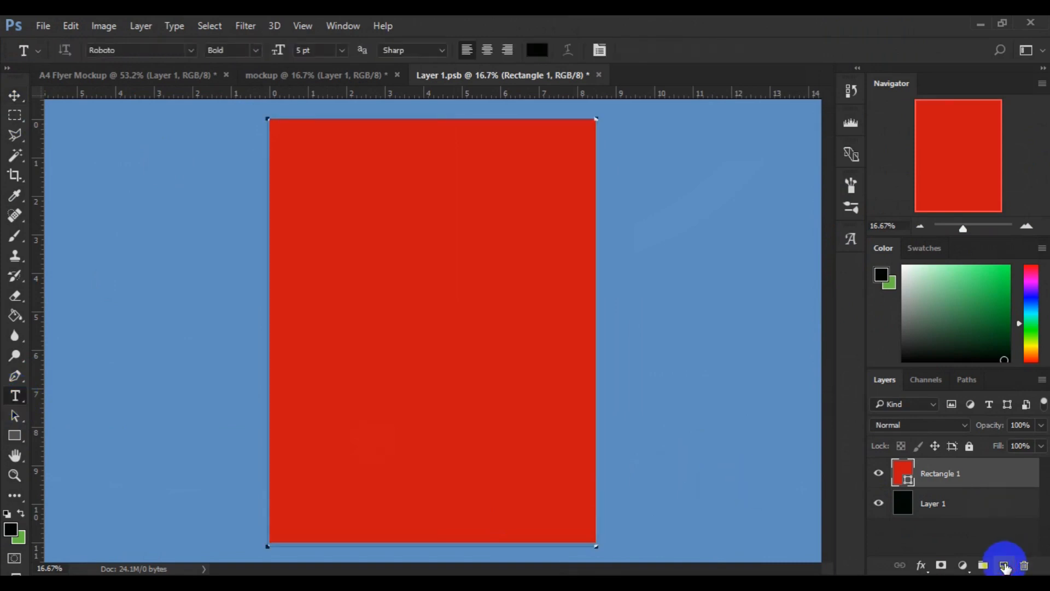
{"action": "left_click", "coordinate": [1005, 565]}
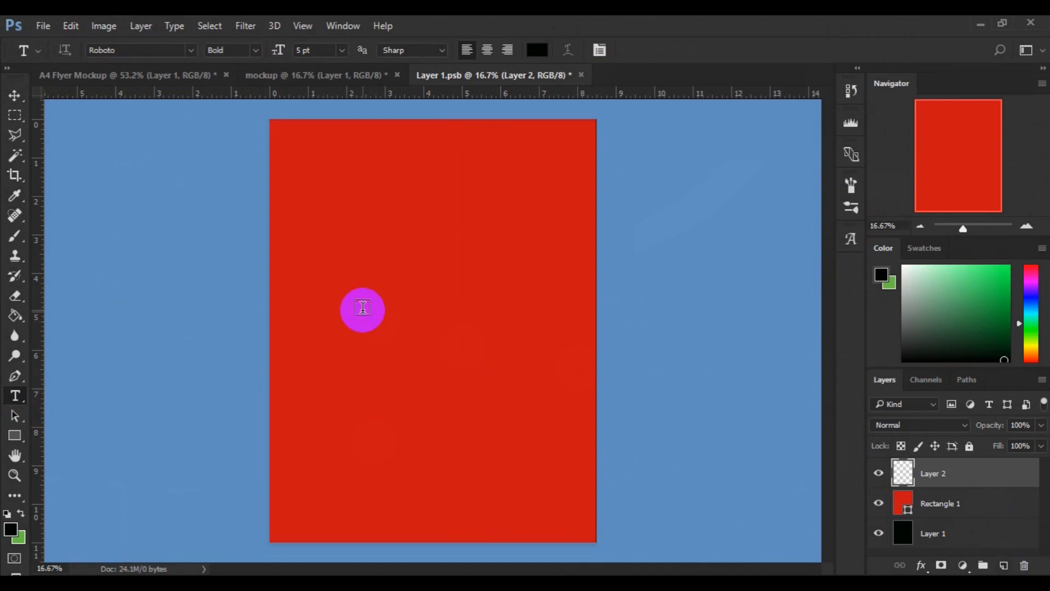
{"action": "left_click", "coordinate": [363, 308]}
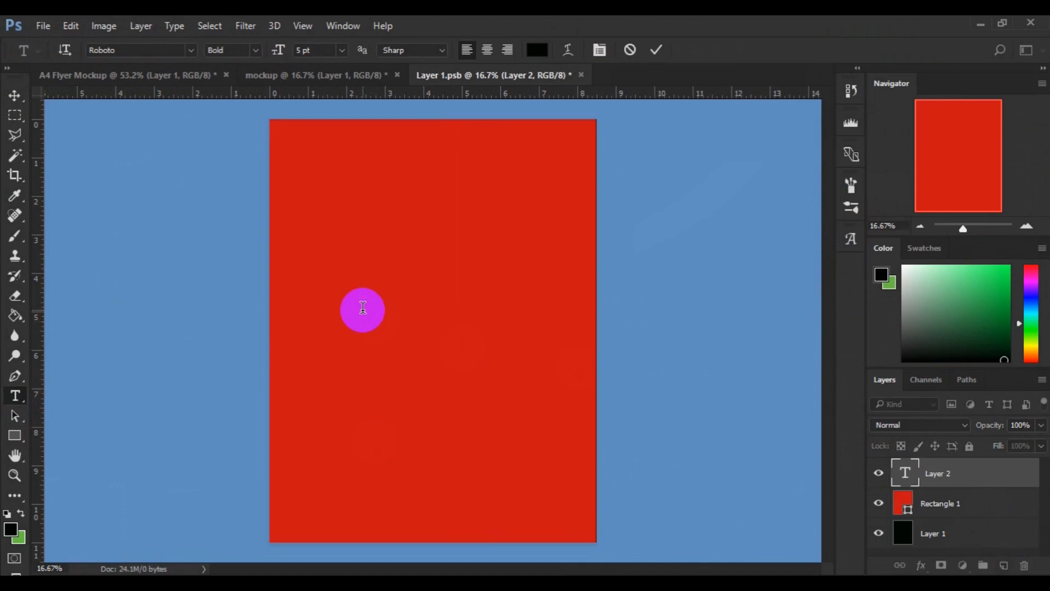
{"action": "left_click", "coordinate": [342, 50]}
{"action": "left_click", "coordinate": [333, 326]}
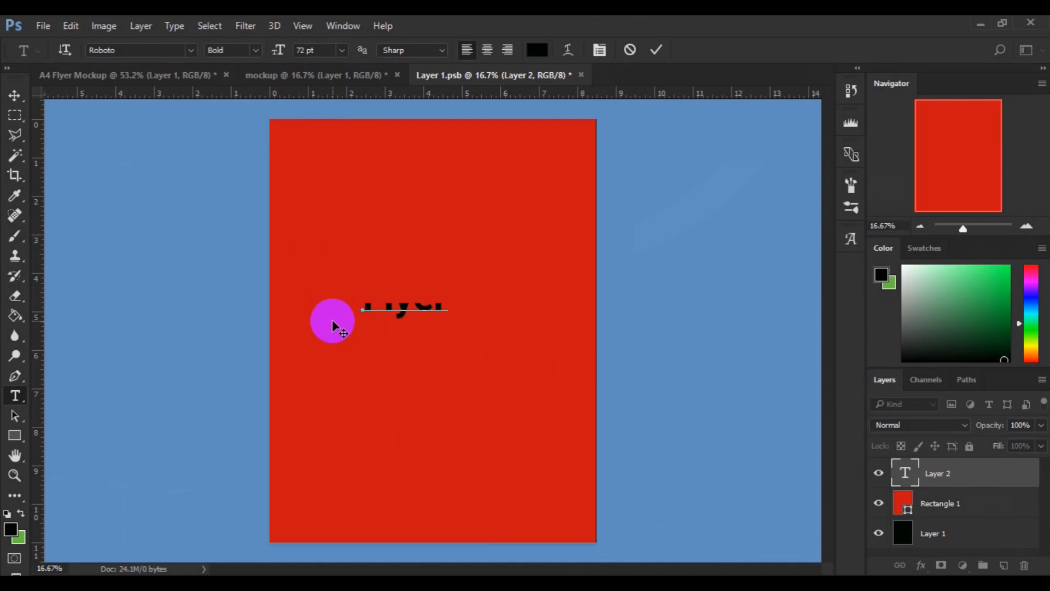
{"action": "key", "text": "Return"}
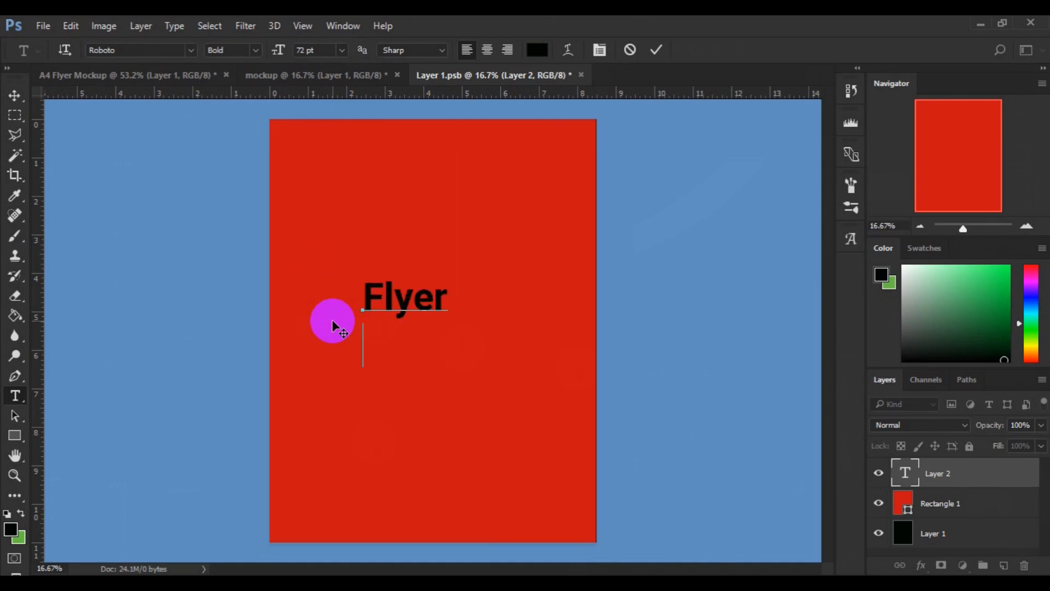
{"action": "type", "text": "Mockup"}
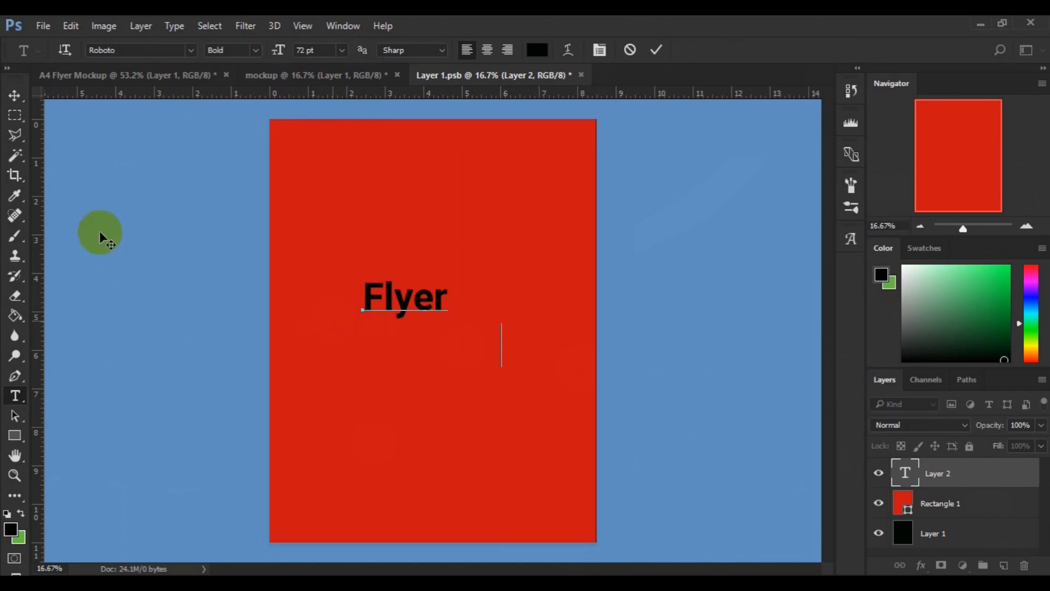
{"action": "left_click", "coordinate": [18, 97]}
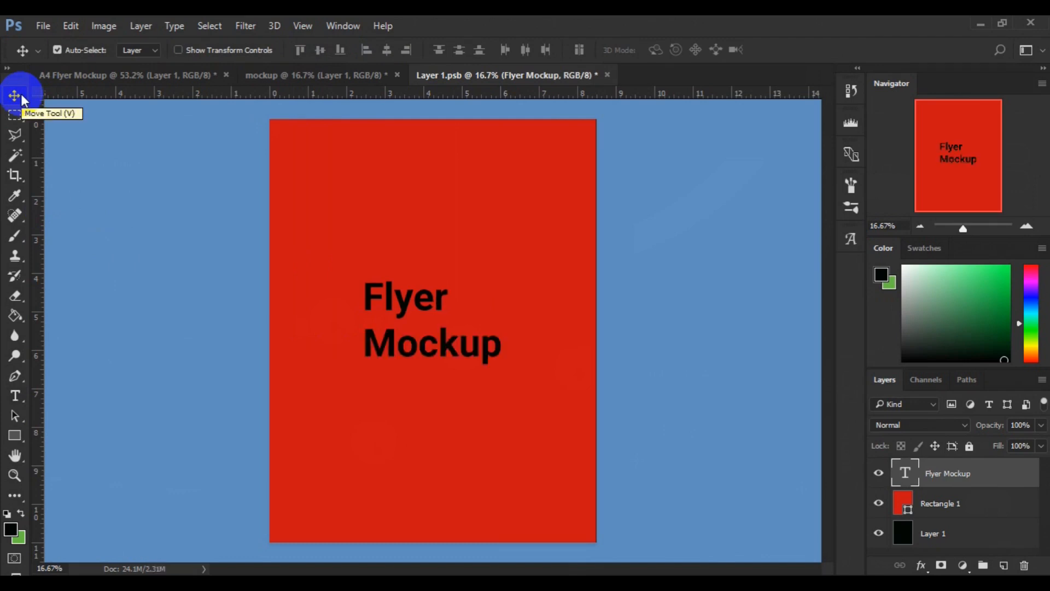
Centre-align both lines of the "Flyer Mockup" text.
{"action": "left_click", "coordinate": [14, 405]}
{"action": "left_click_drag", "start_coordinate": [375, 294], "coordinate": [389, 304]}
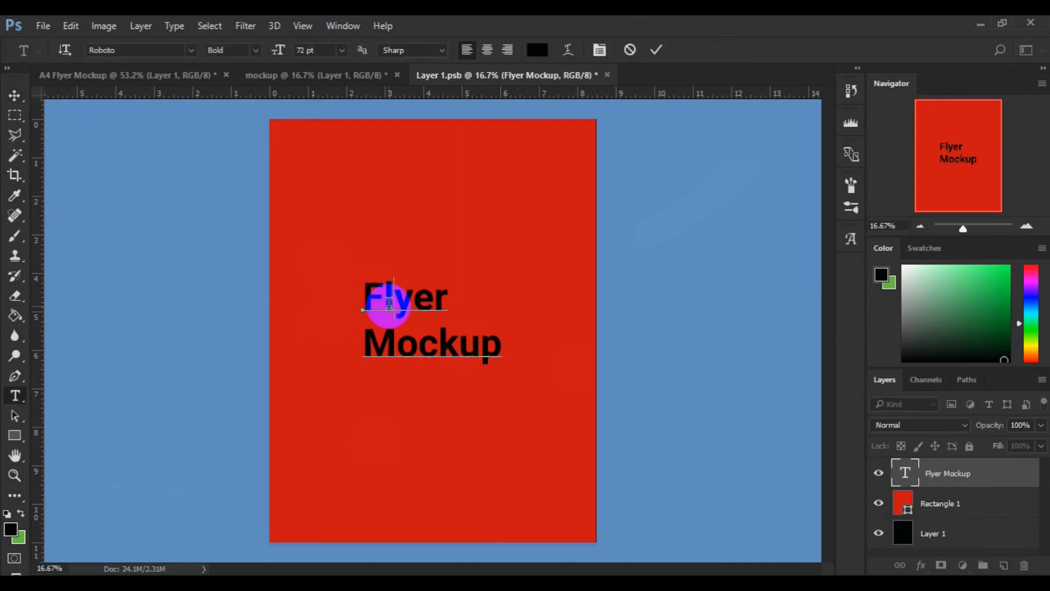
{"action": "key", "text": "ctrl+a"}
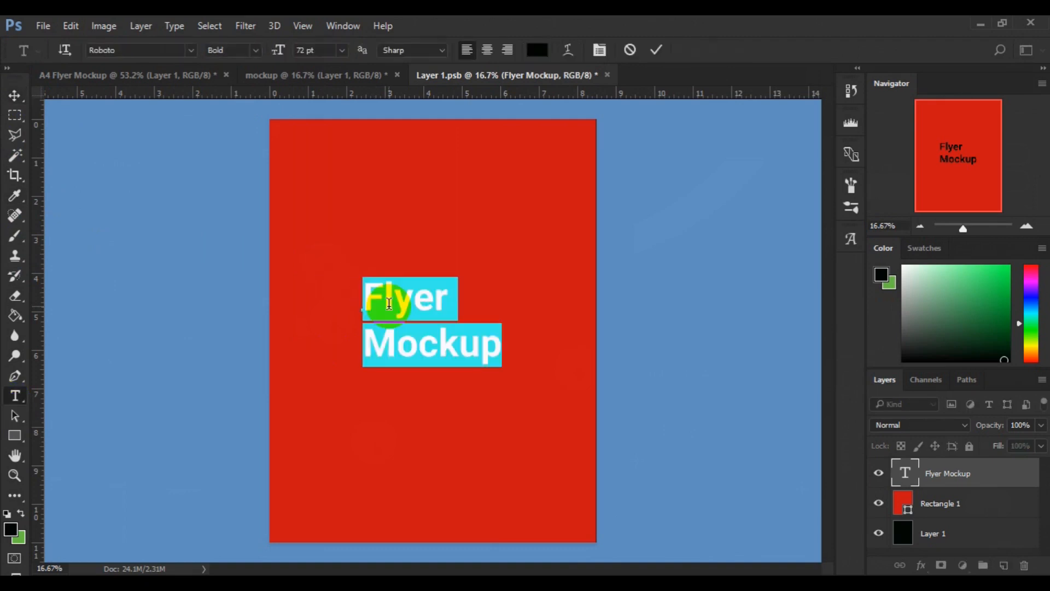
{"action": "left_click", "coordinate": [487, 51]}
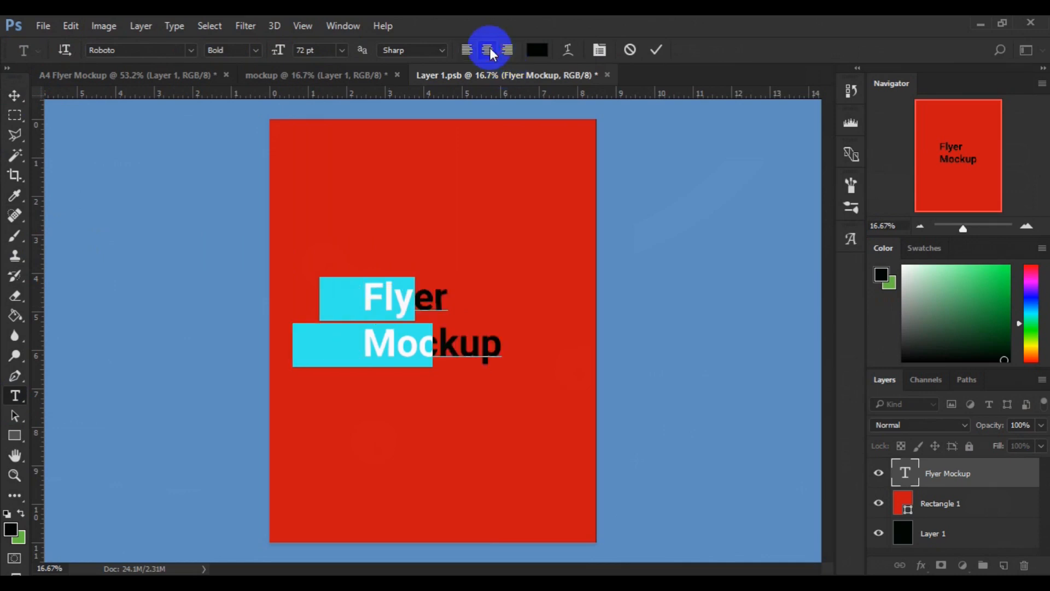
{"action": "left_click", "coordinate": [13, 102]}
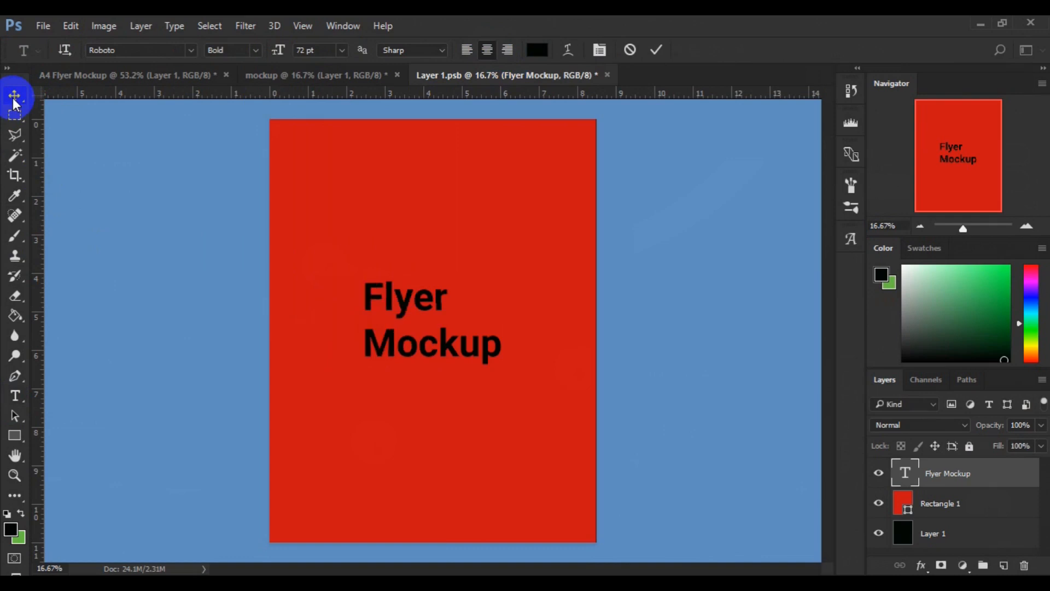
Scale the "Flyer Mockup" text proportionally to about 190% and move it to the page's horizontal centre, applying the transformation.
{"action": "key", "text": "ctrl"}
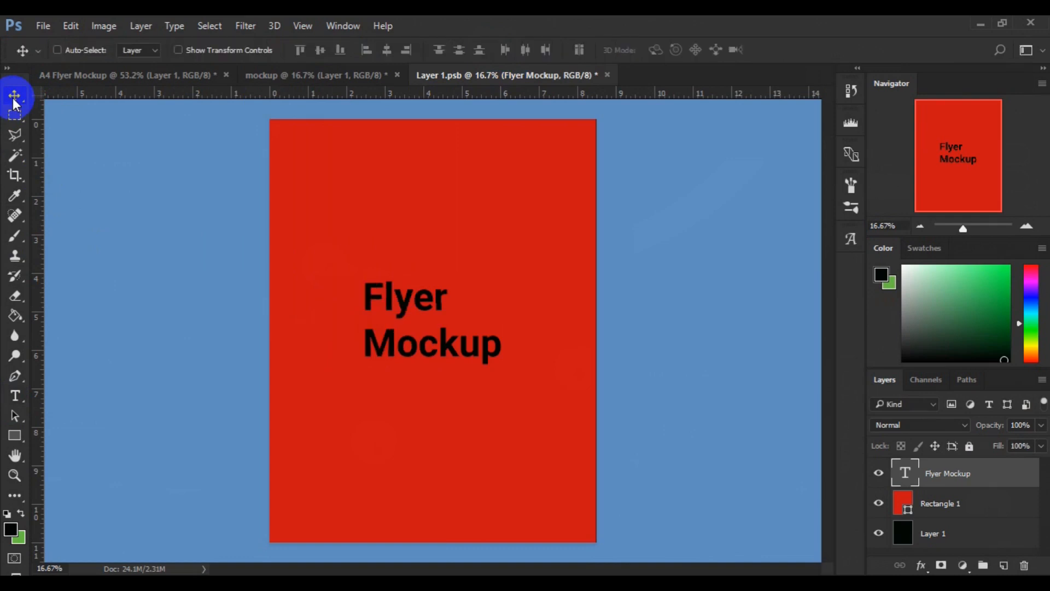
{"action": "key", "text": "ctrl+t"}
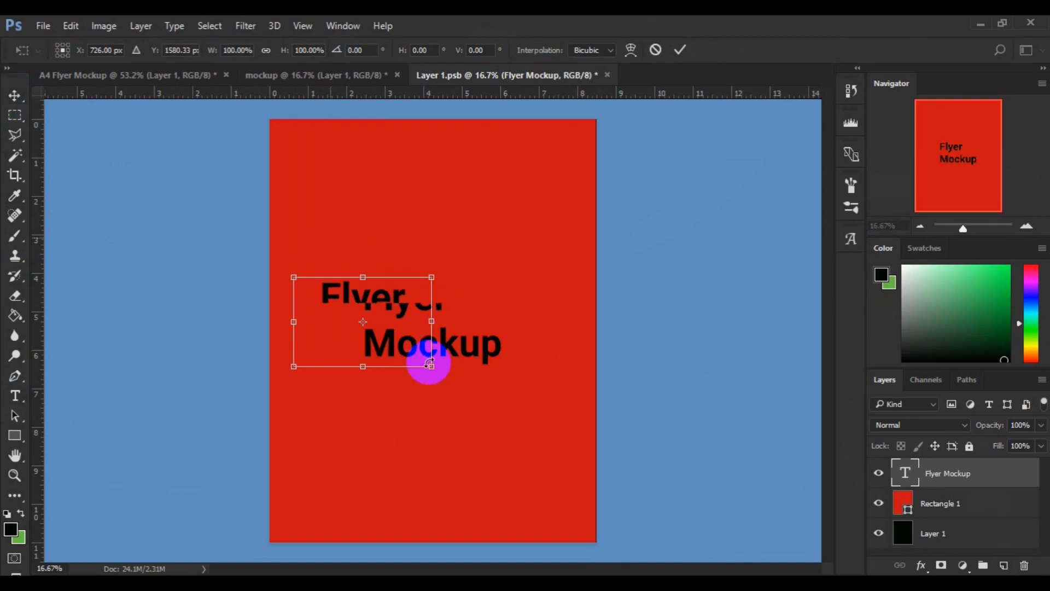
{"action": "left_click_drag", "start_coordinate": [432, 369], "coordinate": [485, 427]}
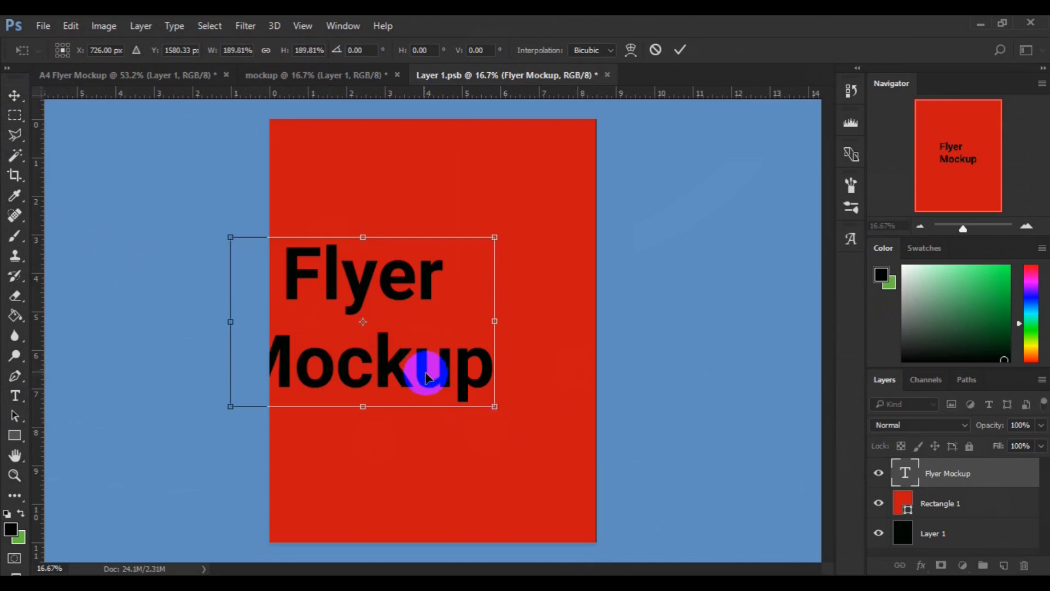
{"action": "left_click_drag", "start_coordinate": [468, 367], "coordinate": [497, 372]}
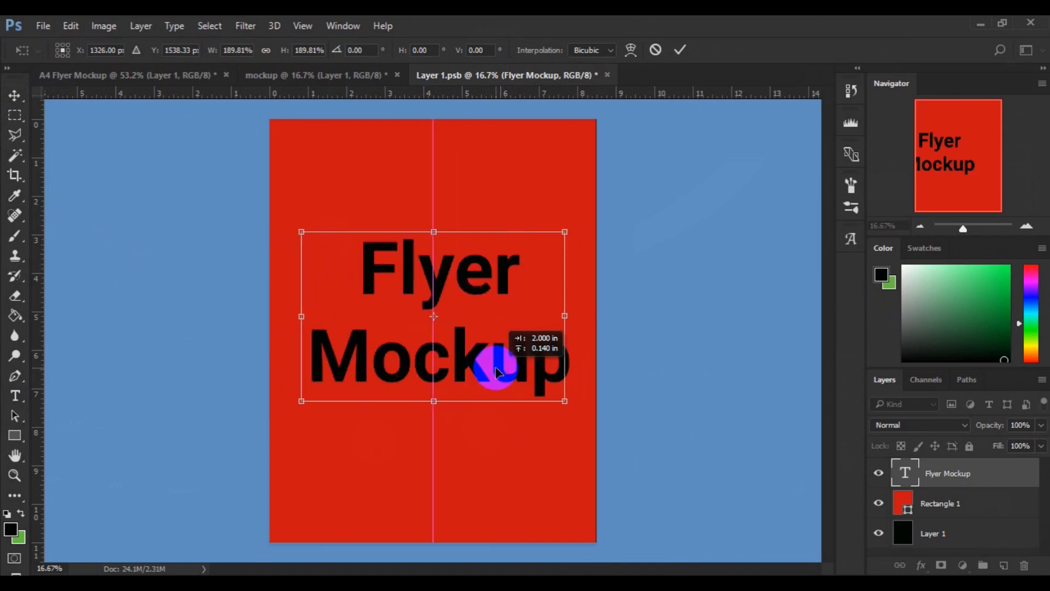
{"action": "left_click", "coordinate": [10, 95]}
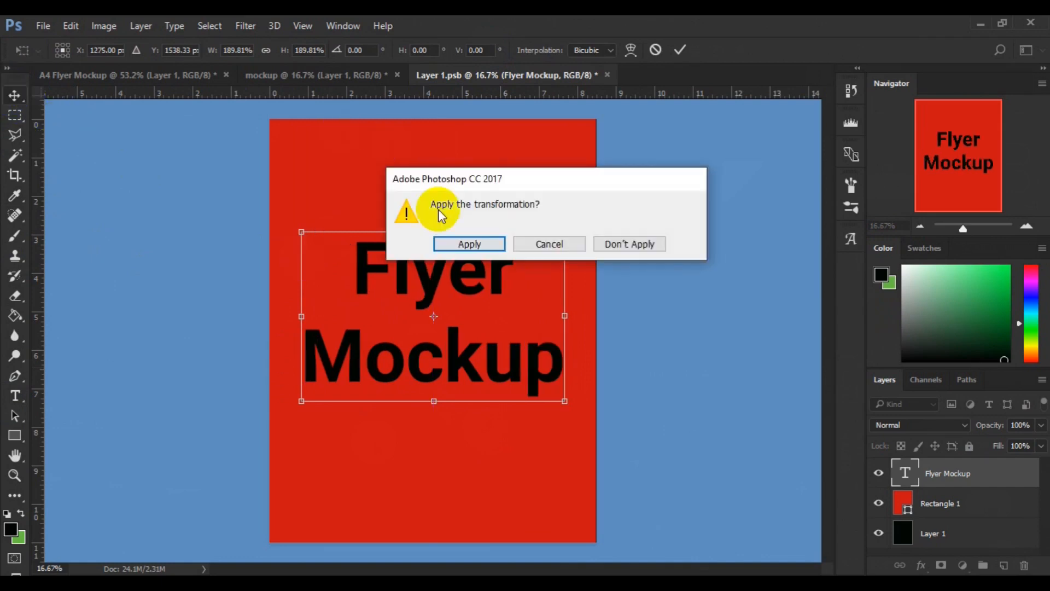
{"action": "left_click", "coordinate": [454, 242]}
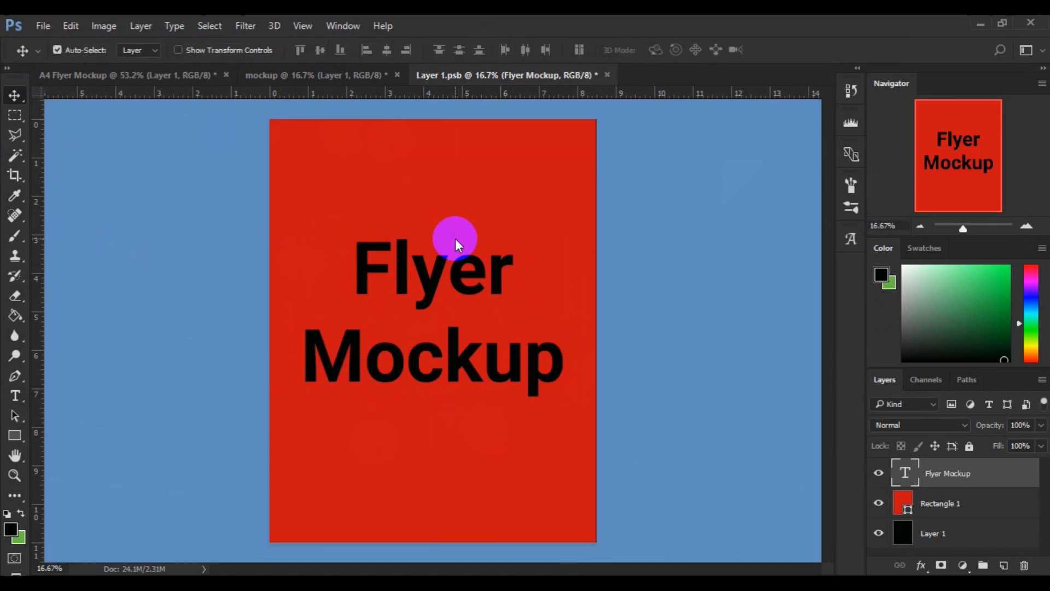
Align the "Flyer Mockup" text to the horizontal and vertical centre of the whole page, and clear the selection.
{"action": "key", "text": "ctrl+a"}
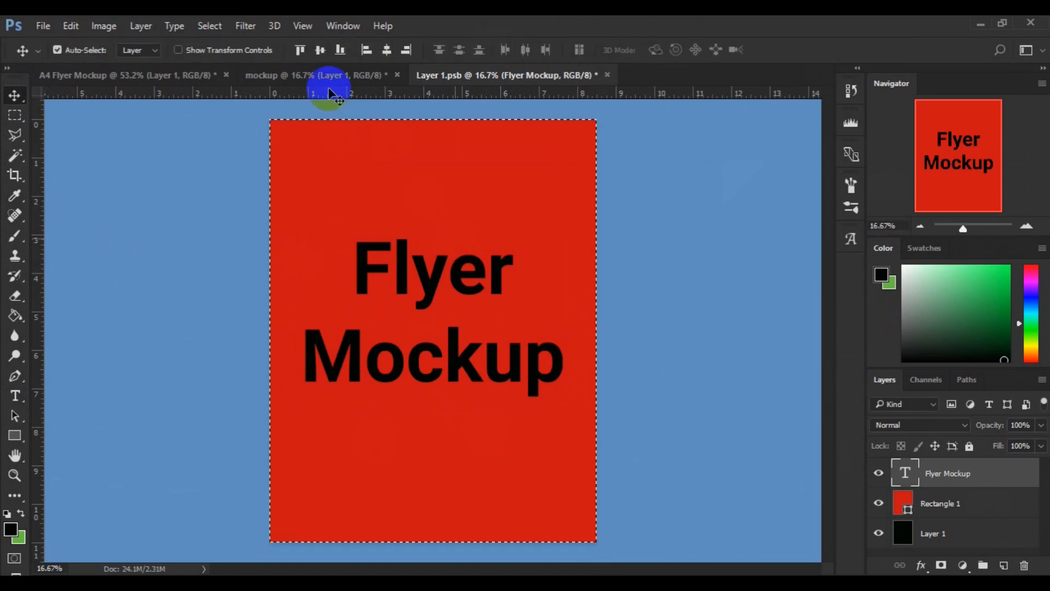
{"action": "left_click", "coordinate": [391, 51]}
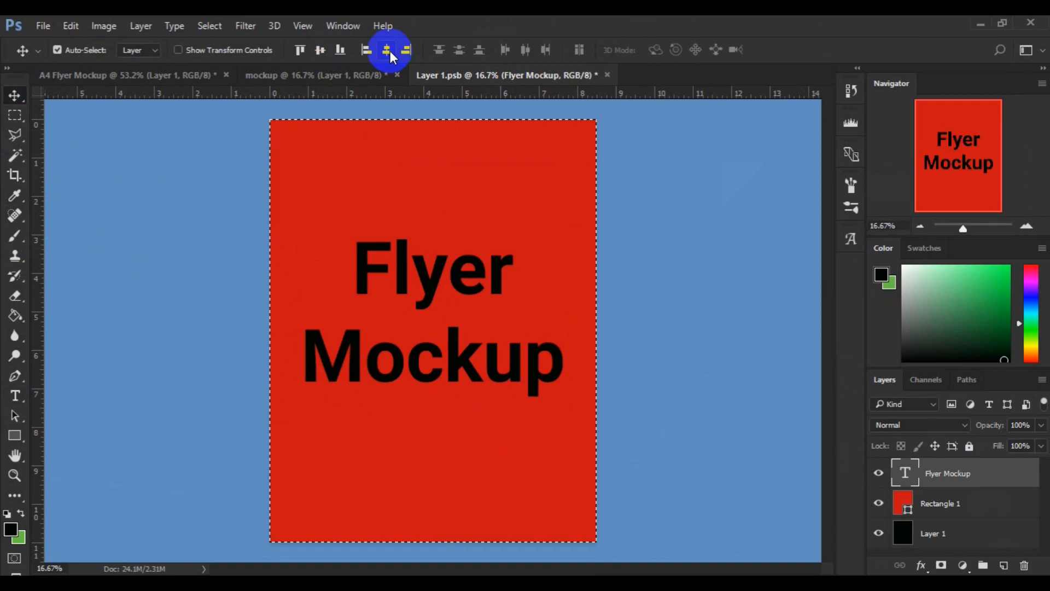
{"action": "left_click", "coordinate": [389, 50]}
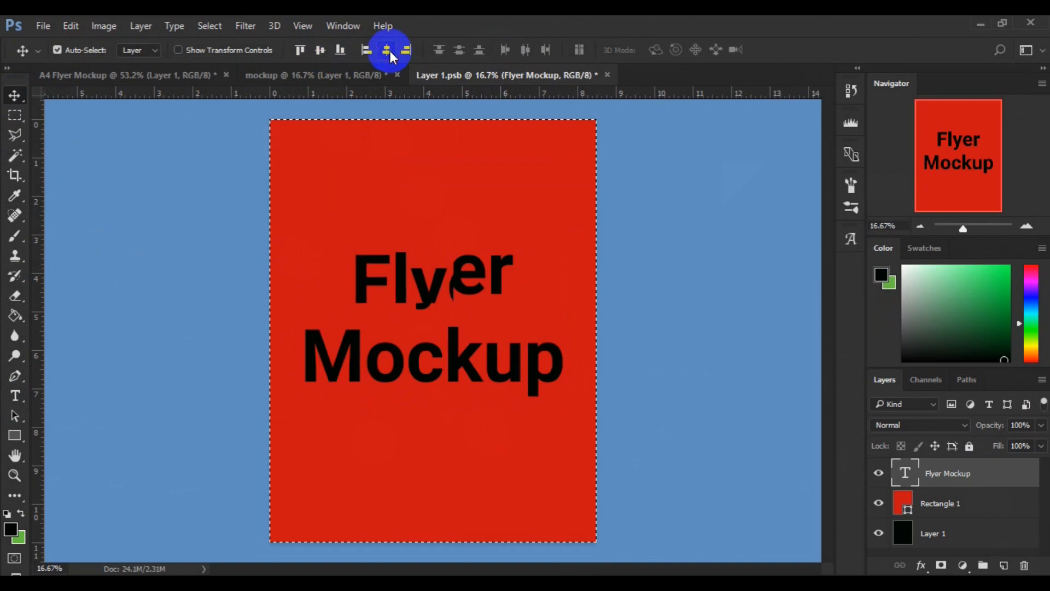
{"action": "key", "text": "ctrl+d"}
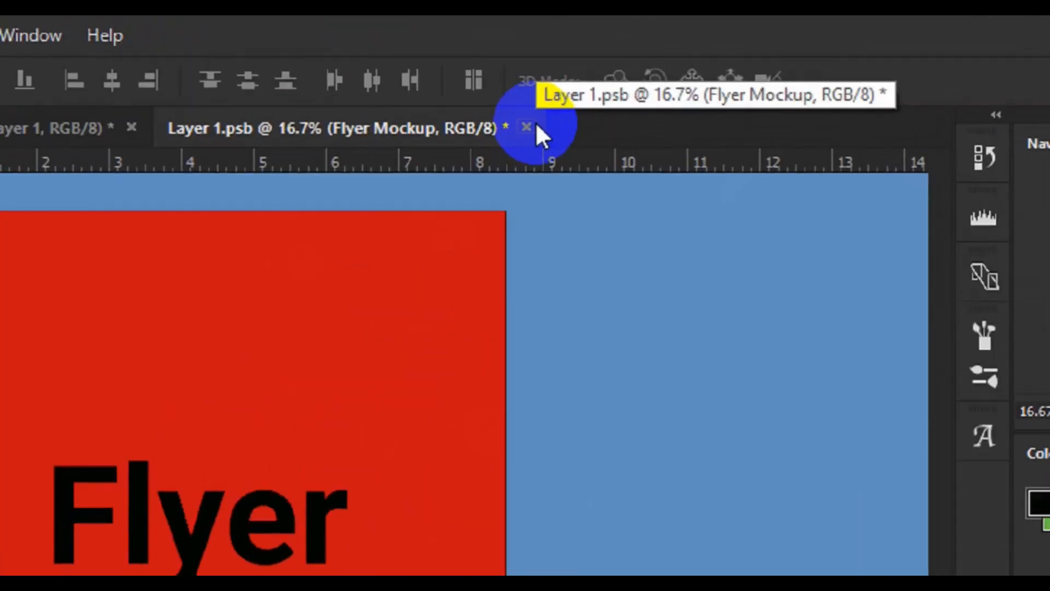
Save and close the smart object's contents in Layer 1.psb, returning to the A4 Flyer Mockup document.
{"action": "left_click", "coordinate": [526, 133]}
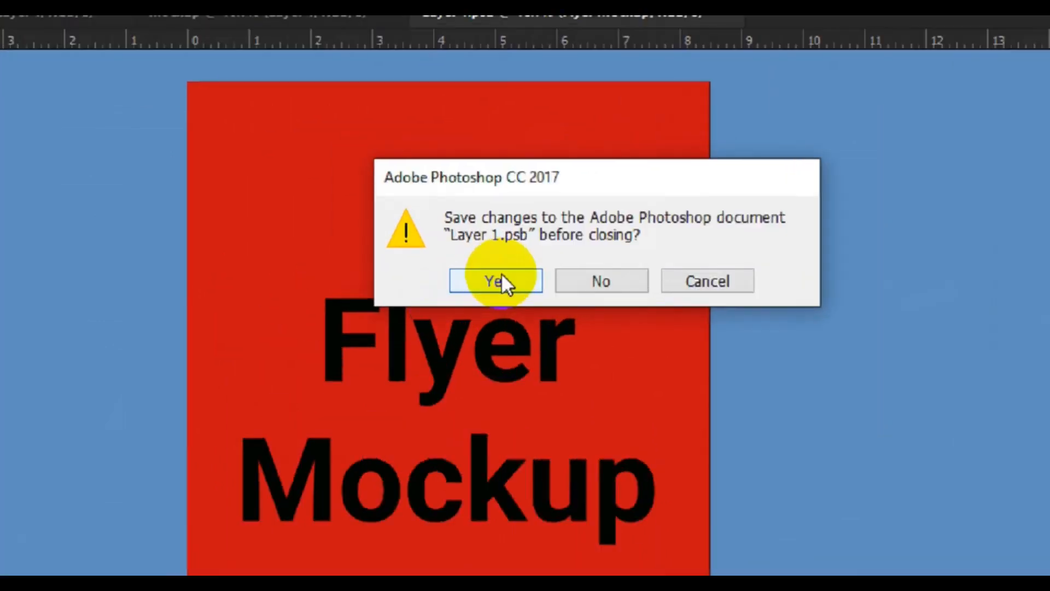
{"action": "left_click", "coordinate": [517, 298]}
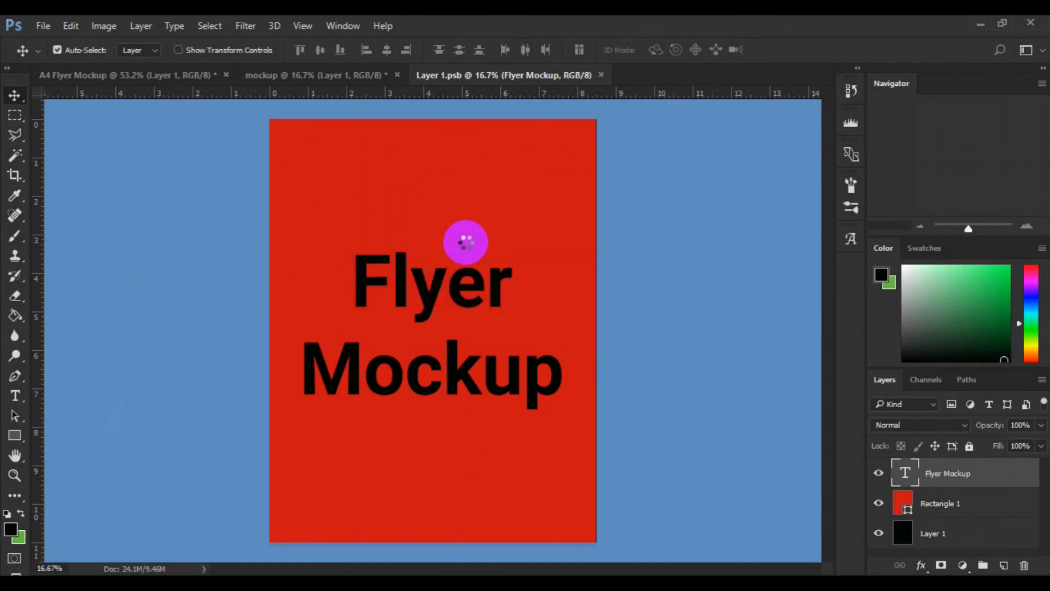
{"action": "key", "text": "ctrl+w"}
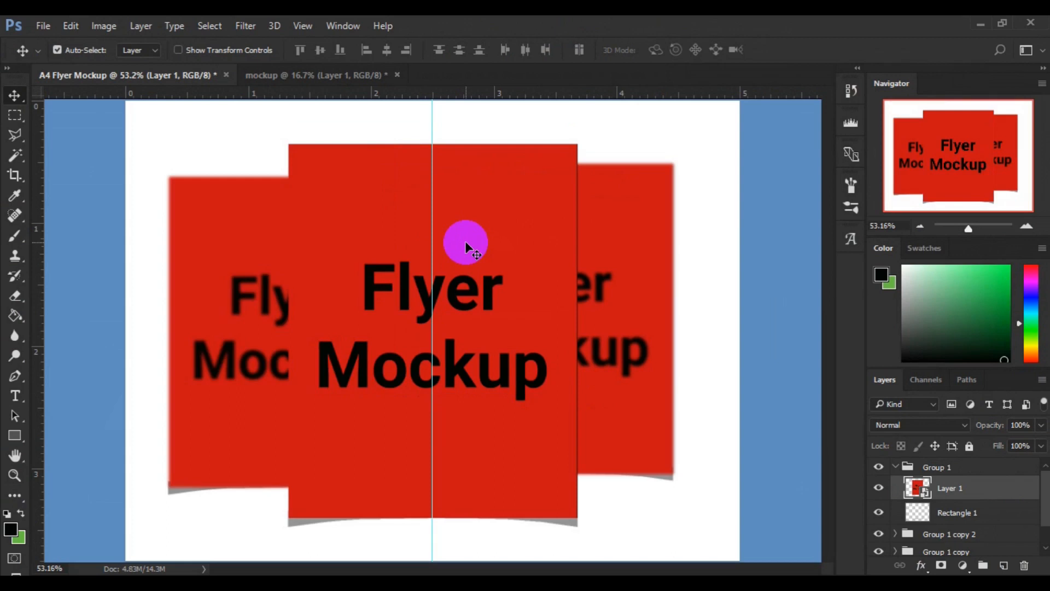
{"action": "key", "text": "ctrl"}
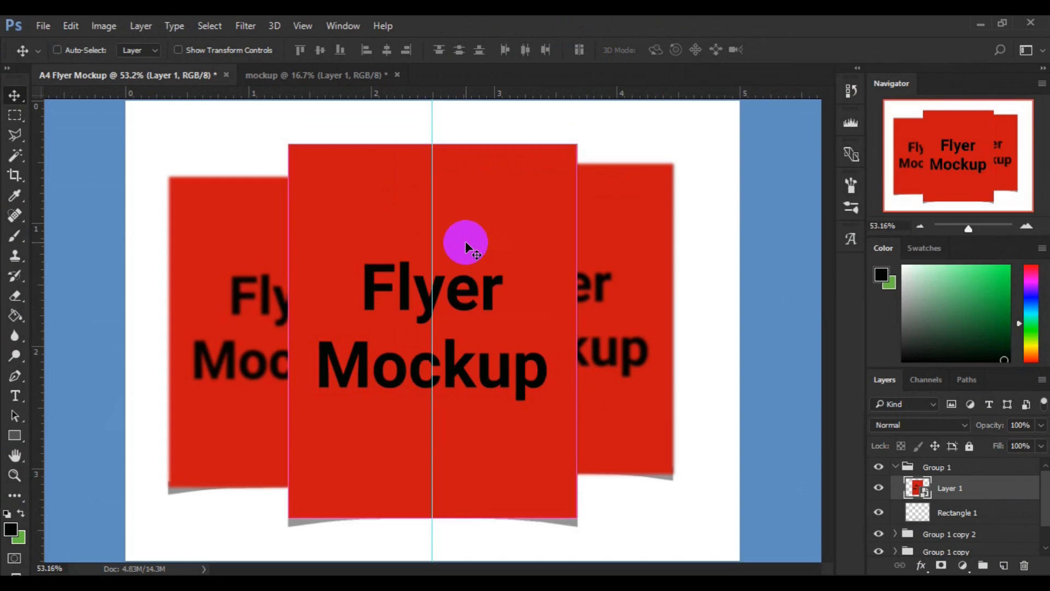
{"action": "key", "text": "ctrl+minus"}
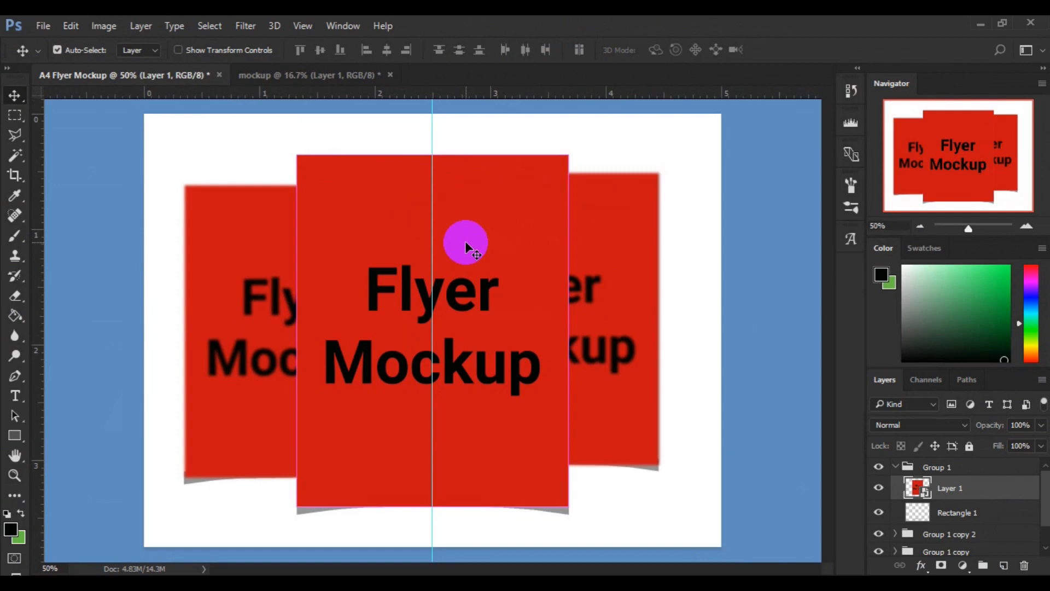